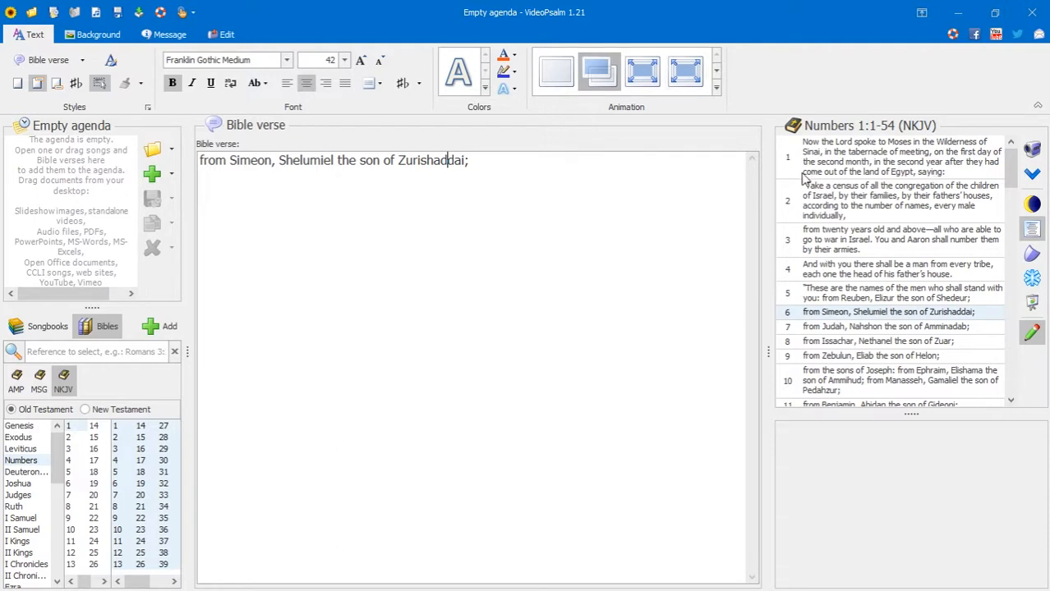
- Preview verses 10, 7 and 3 of Numbers 1
{"action": "left_click", "coordinate": [223, 35]}
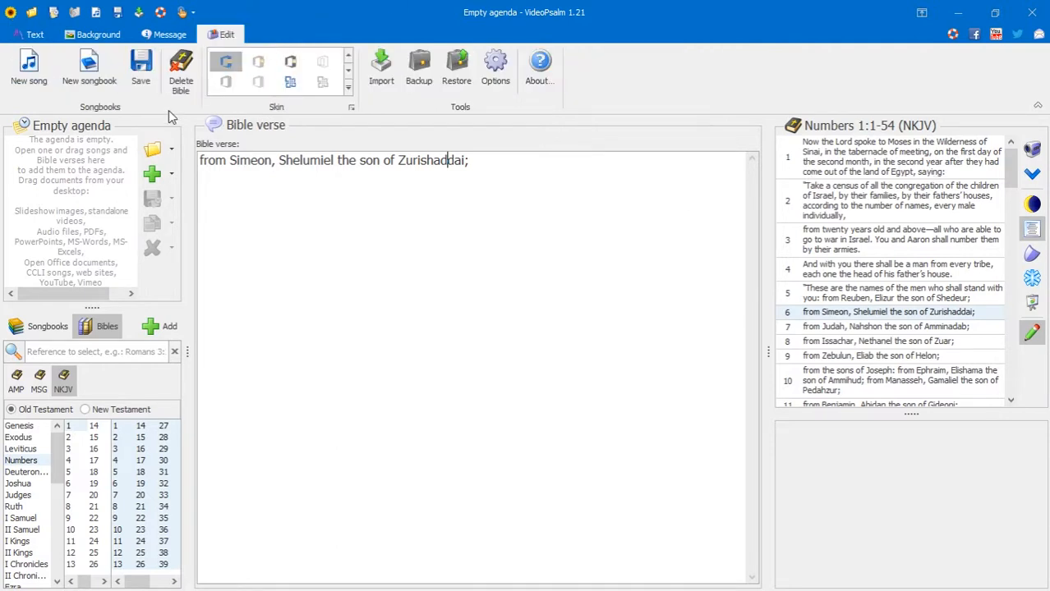
{"action": "left_click", "coordinate": [30, 35]}
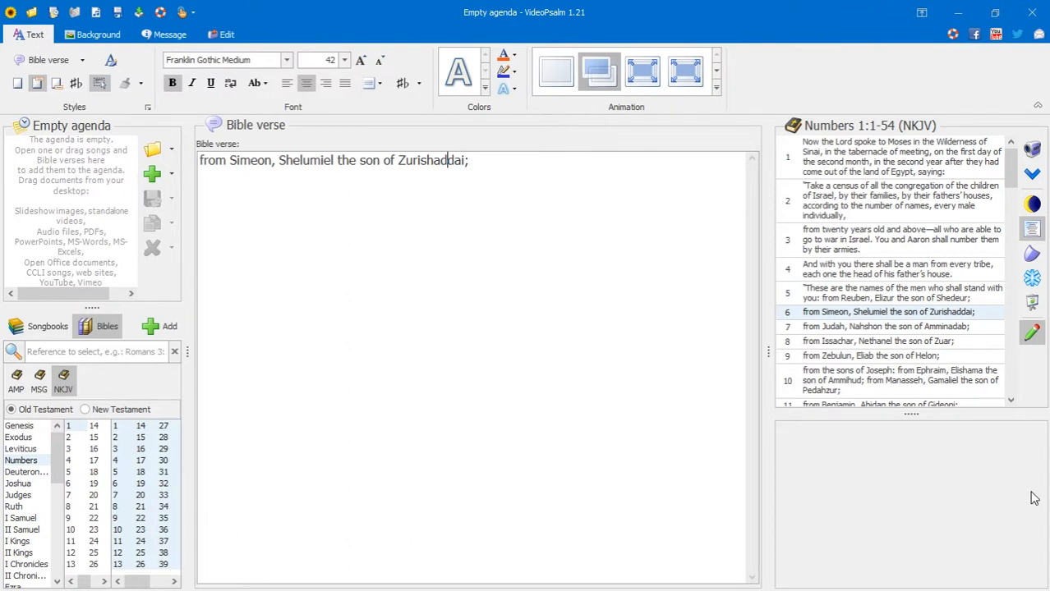
{"action": "left_click", "coordinate": [907, 381]}
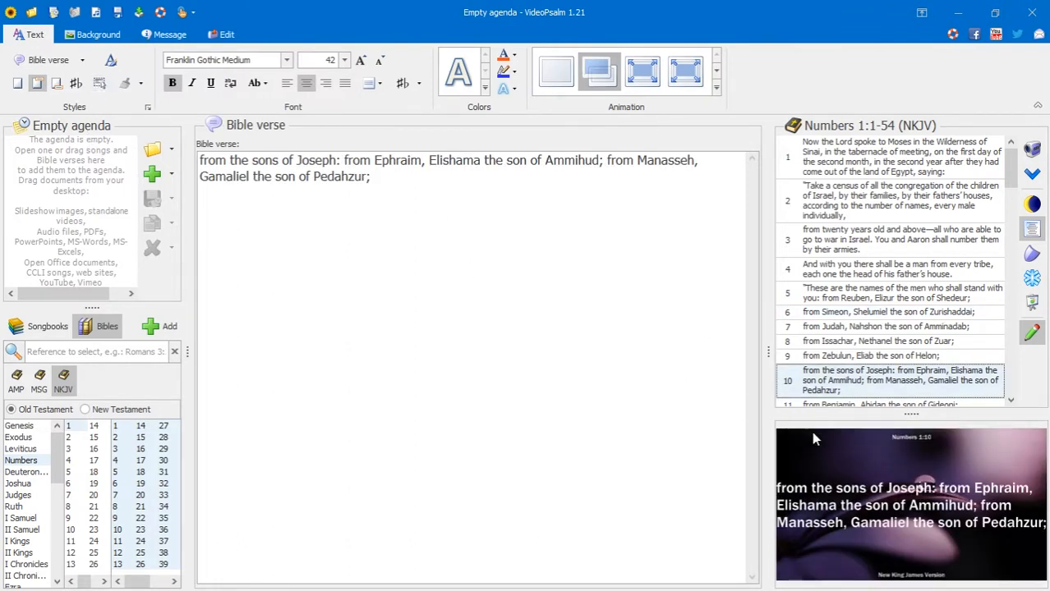
{"action": "left_click", "coordinate": [835, 330]}
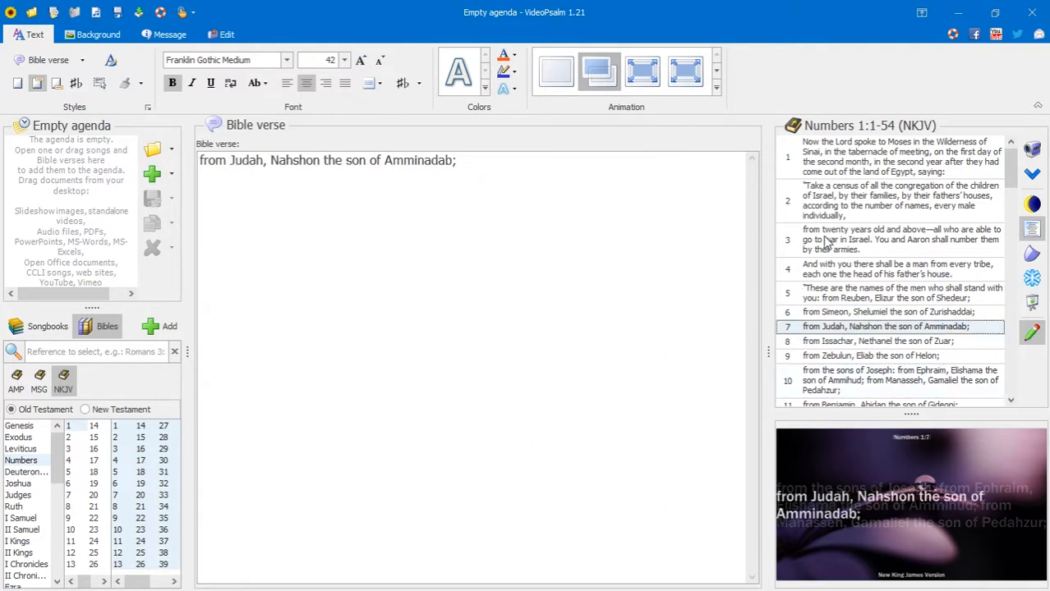
{"action": "left_click", "coordinate": [823, 242]}
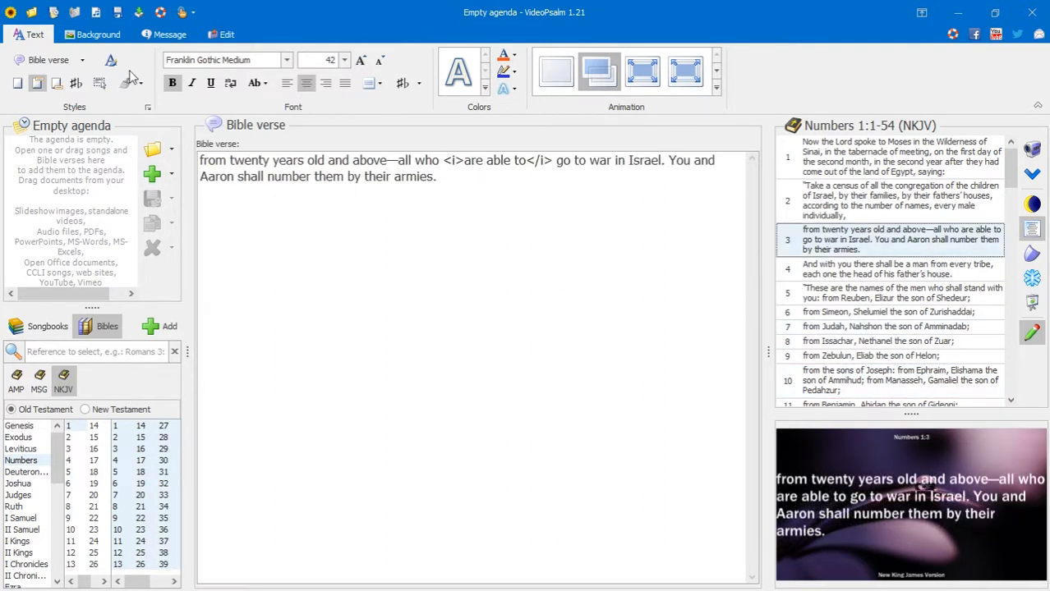
- Switch to the Base style level and delete all styles above it
{"action": "left_click", "coordinate": [49, 60]}
{"action": "left_click", "coordinate": [66, 188]}
{"action": "left_click", "coordinate": [128, 83]}
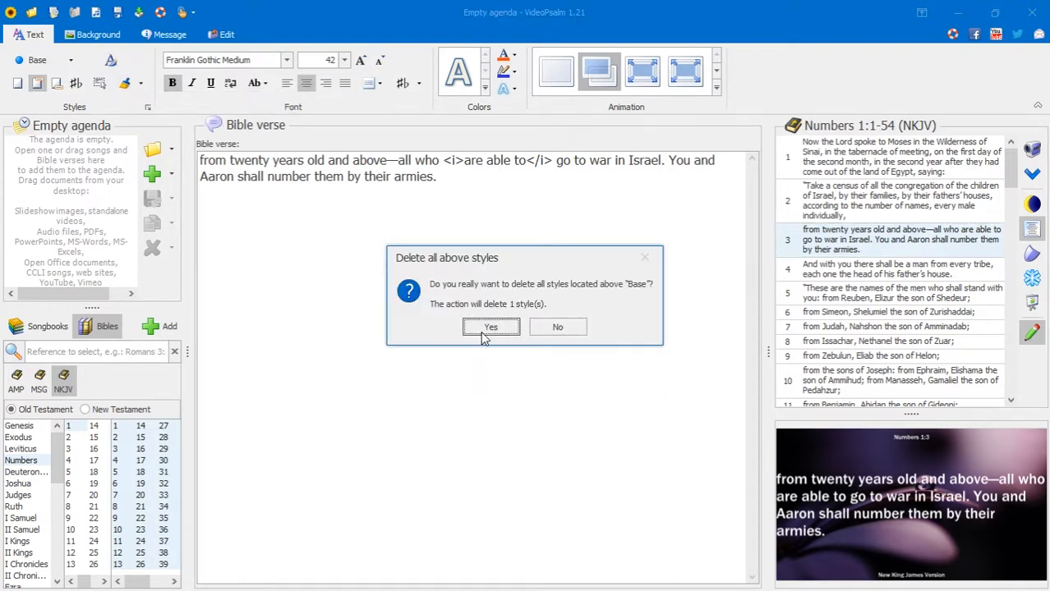
{"action": "left_click", "coordinate": [486, 328]}
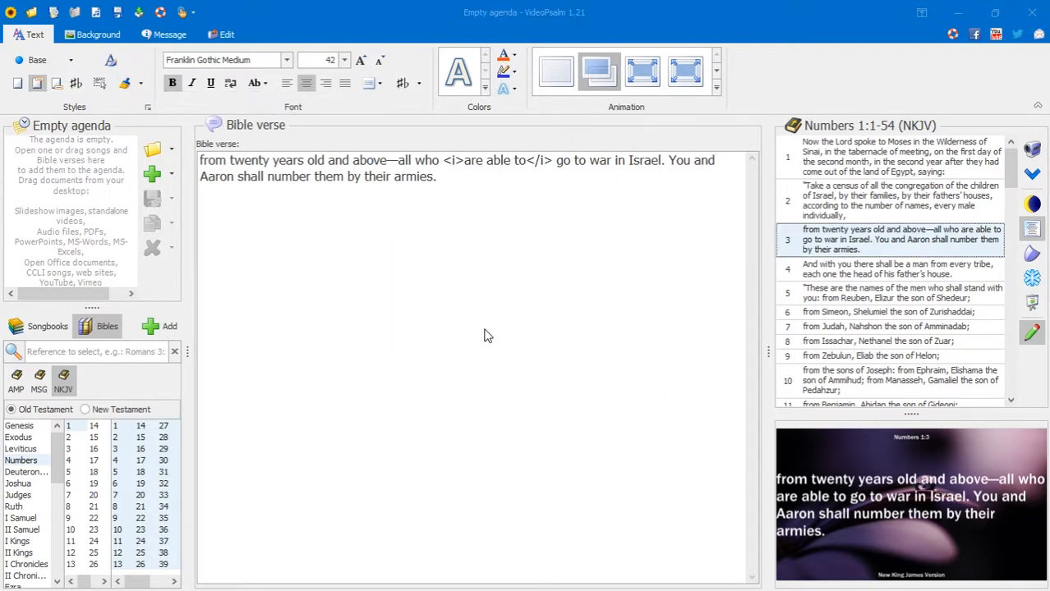
{"action": "left_click", "coordinate": [128, 83]}
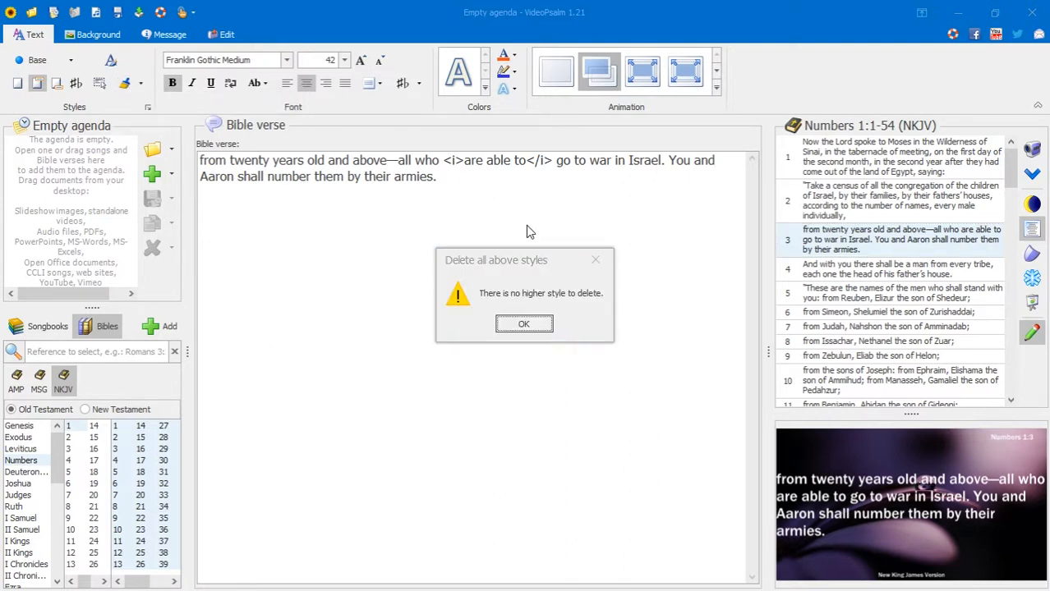
{"action": "left_click", "coordinate": [522, 325]}
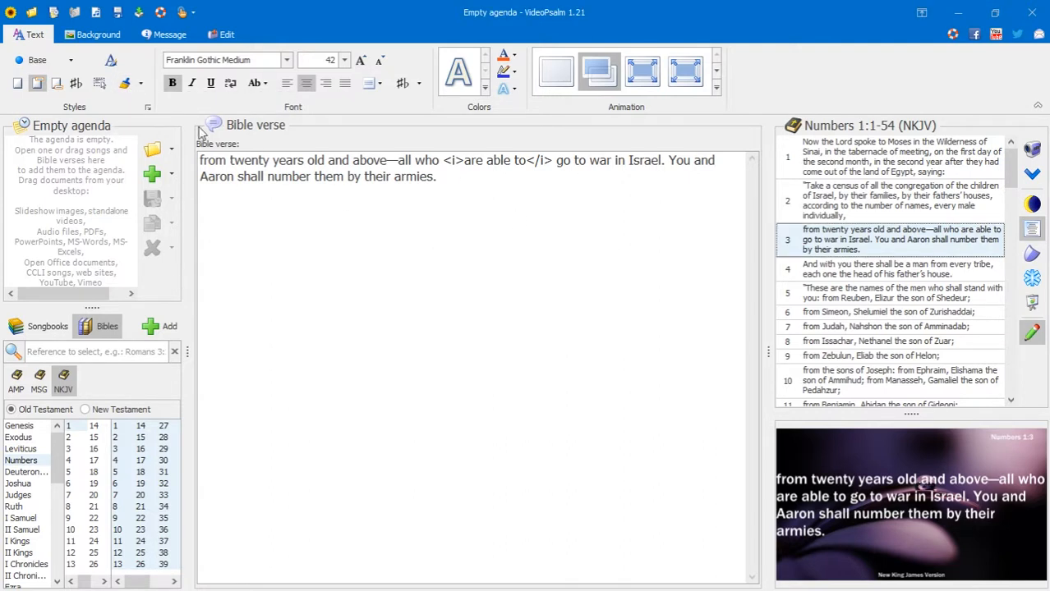
{"action": "left_click", "coordinate": [125, 83]}
{"action": "left_click", "coordinate": [489, 323]}
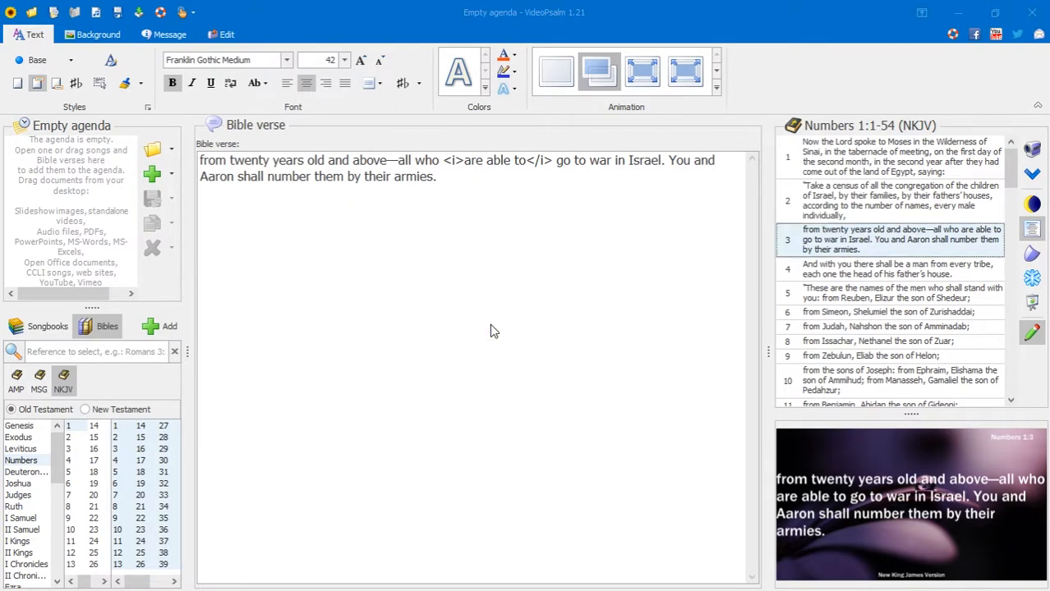
- Check how verses 5, 1 and 3 of Numbers 1 display with the higher styles removed
{"action": "left_click", "coordinate": [927, 294]}
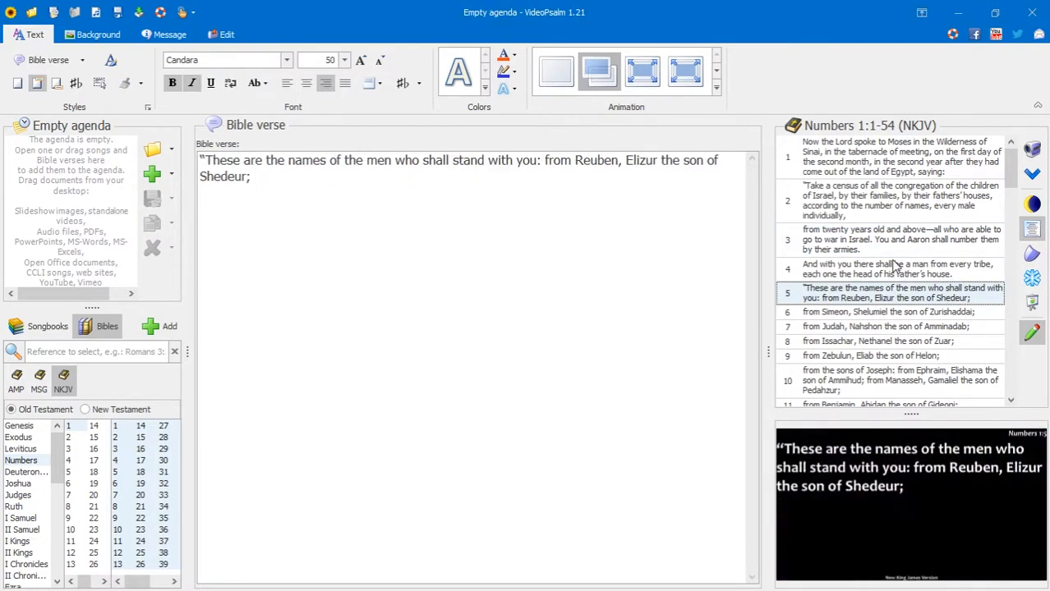
{"action": "left_click", "coordinate": [908, 234]}
{"action": "left_click", "coordinate": [929, 157]}
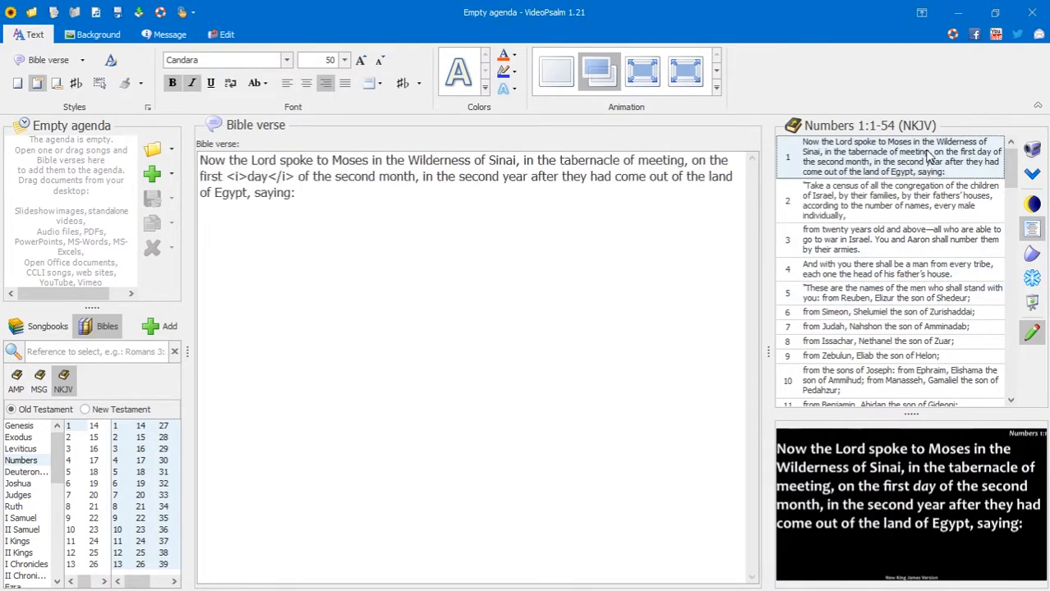
{"action": "left_click", "coordinate": [908, 248]}
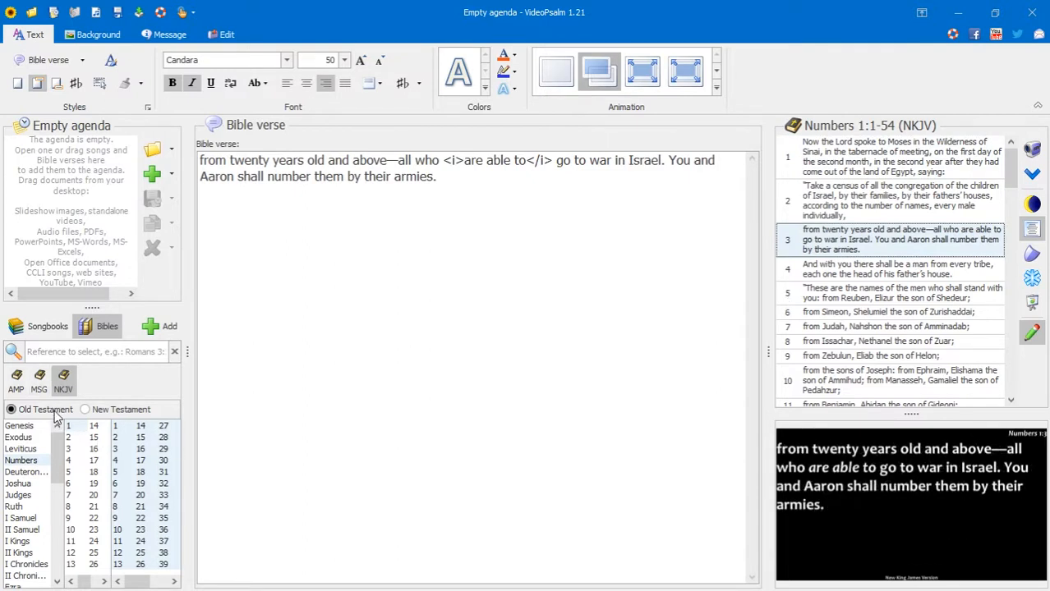
- Set the body text font of the Base style to Franklin Gothic Medium
{"action": "left_click", "coordinate": [81, 61]}
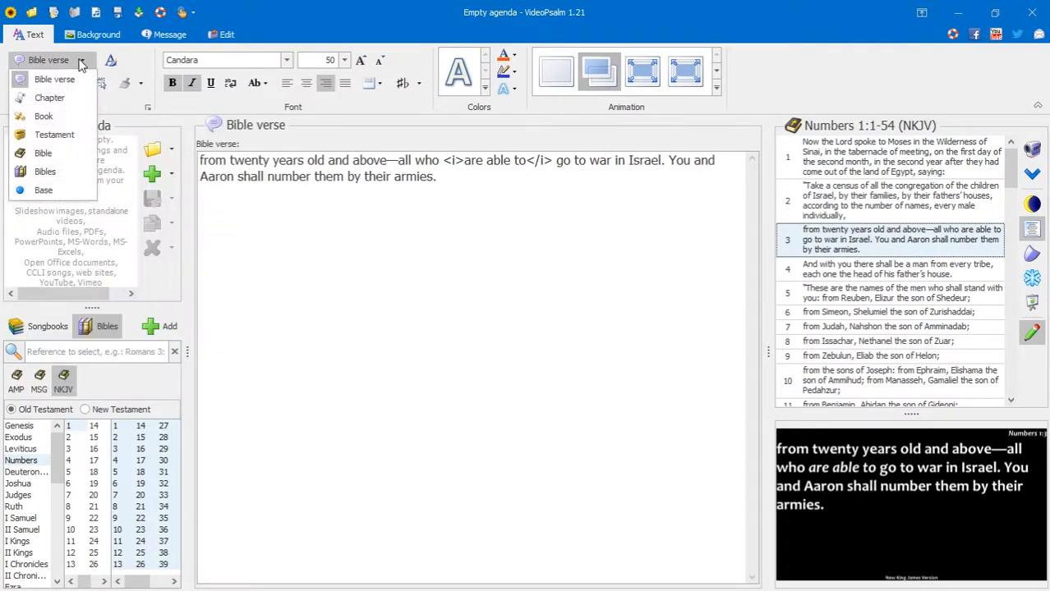
{"action": "left_click", "coordinate": [39, 192]}
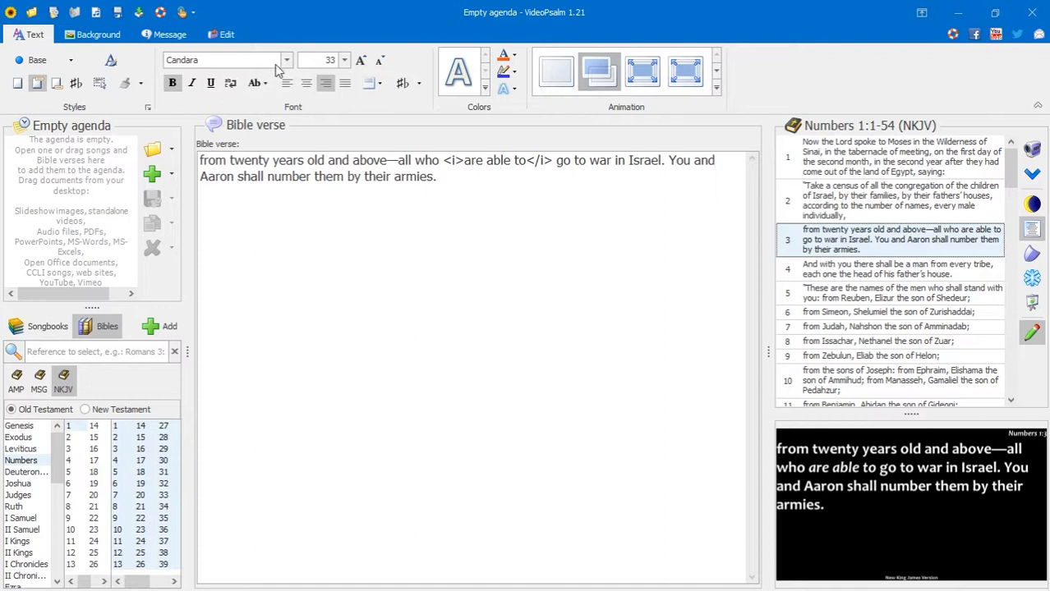
{"action": "left_click", "coordinate": [17, 83]}
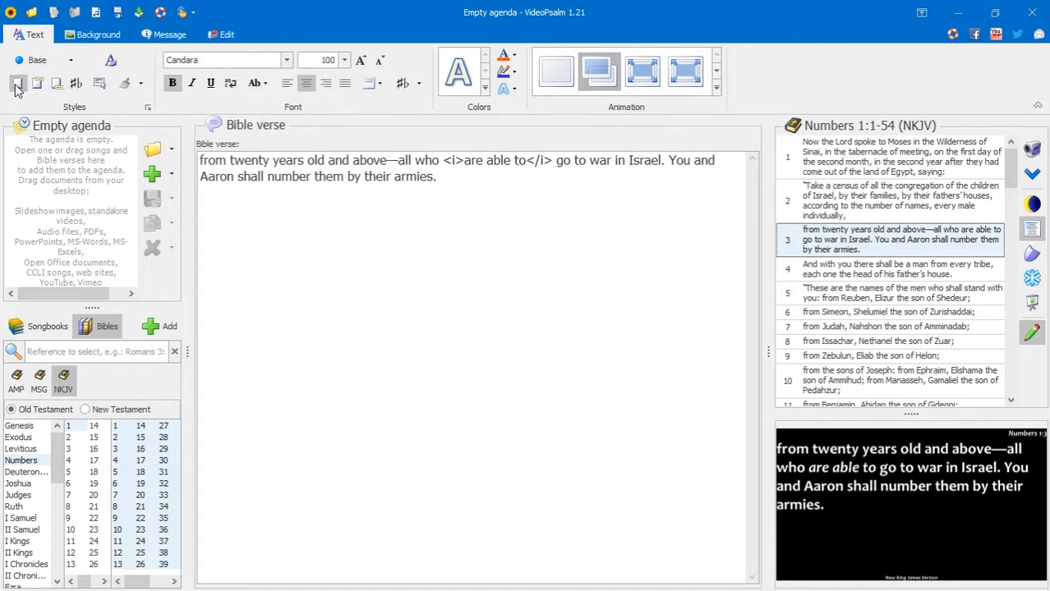
{"action": "left_click", "coordinate": [253, 63]}
{"action": "left_click", "coordinate": [285, 61]}
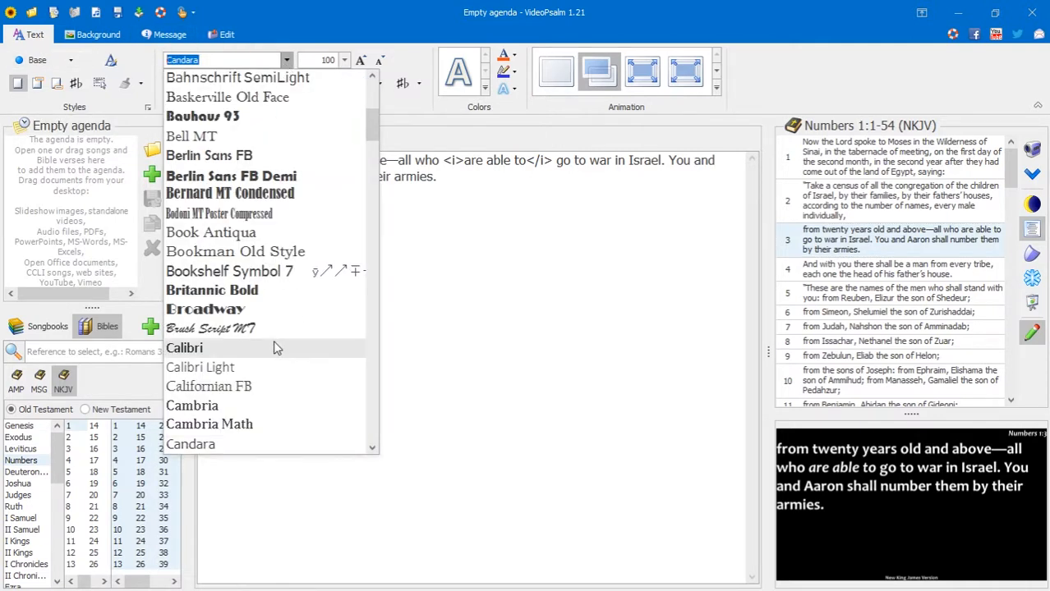
{"action": "scroll", "coordinate": [277, 338], "scroll_direction": "down", "scroll_amount": 2}
{"action": "scroll", "coordinate": [276, 333], "scroll_direction": "down", "scroll_amount": 4}
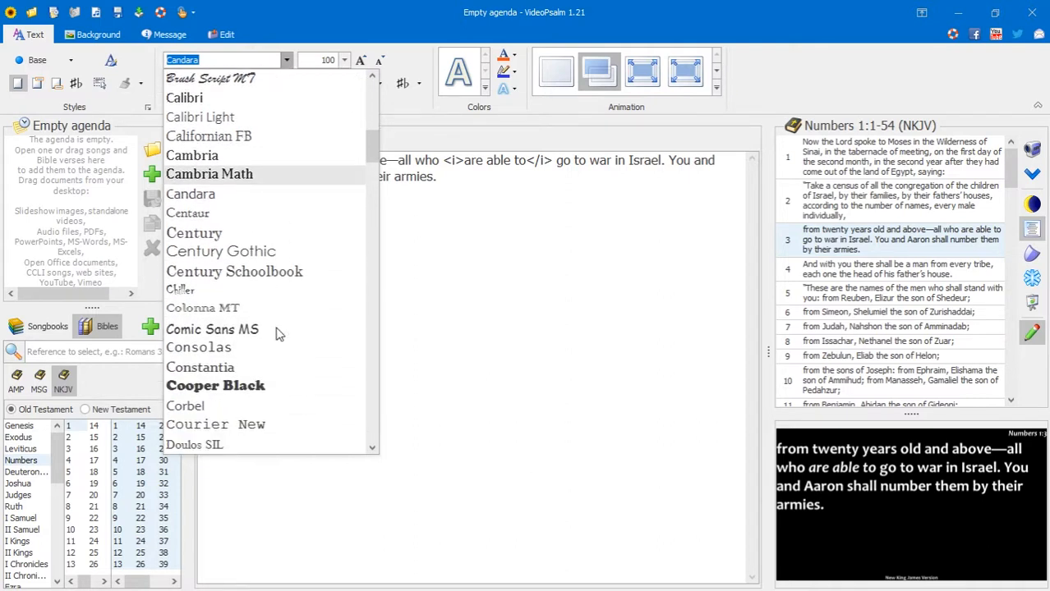
{"action": "scroll", "coordinate": [279, 330], "scroll_direction": "down", "scroll_amount": 1}
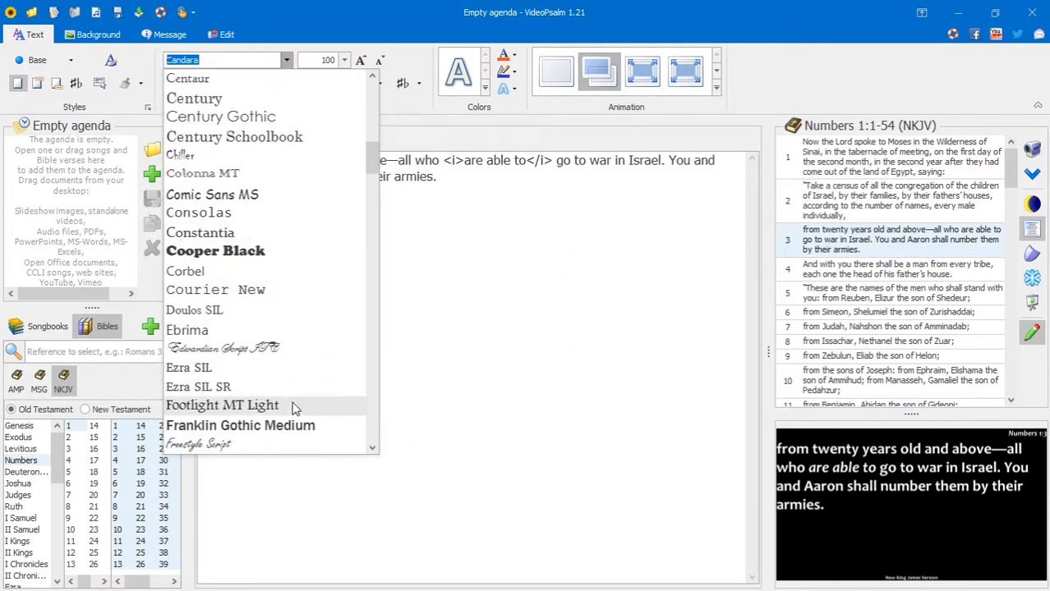
{"action": "left_click", "coordinate": [287, 428]}
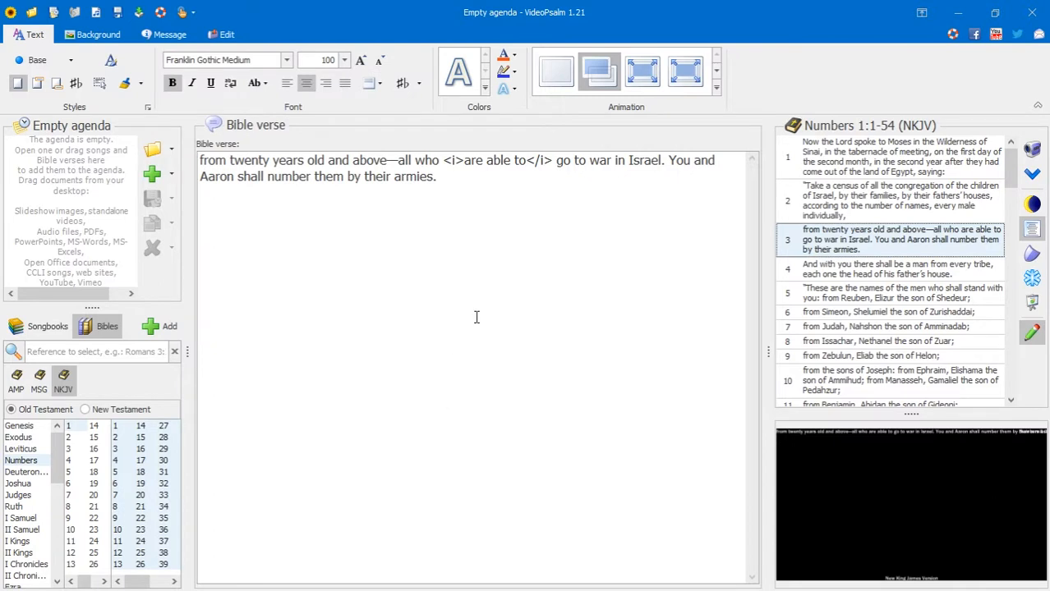
- Turn on wrapping of long lines and set the body text's vertical alignment to Middle in the Base style
{"action": "left_click", "coordinate": [232, 85]}
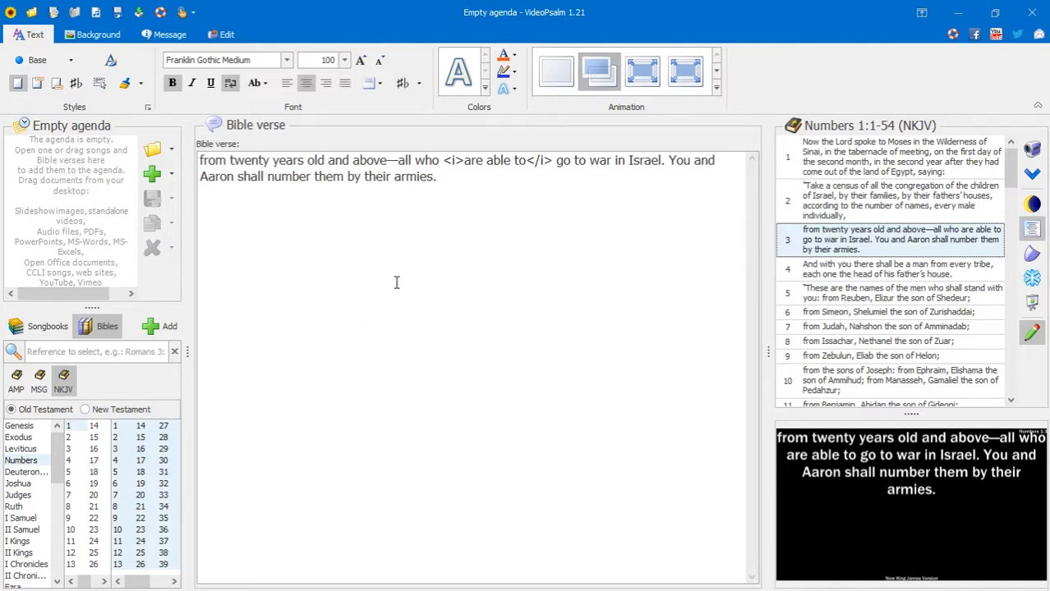
{"action": "left_click", "coordinate": [378, 85]}
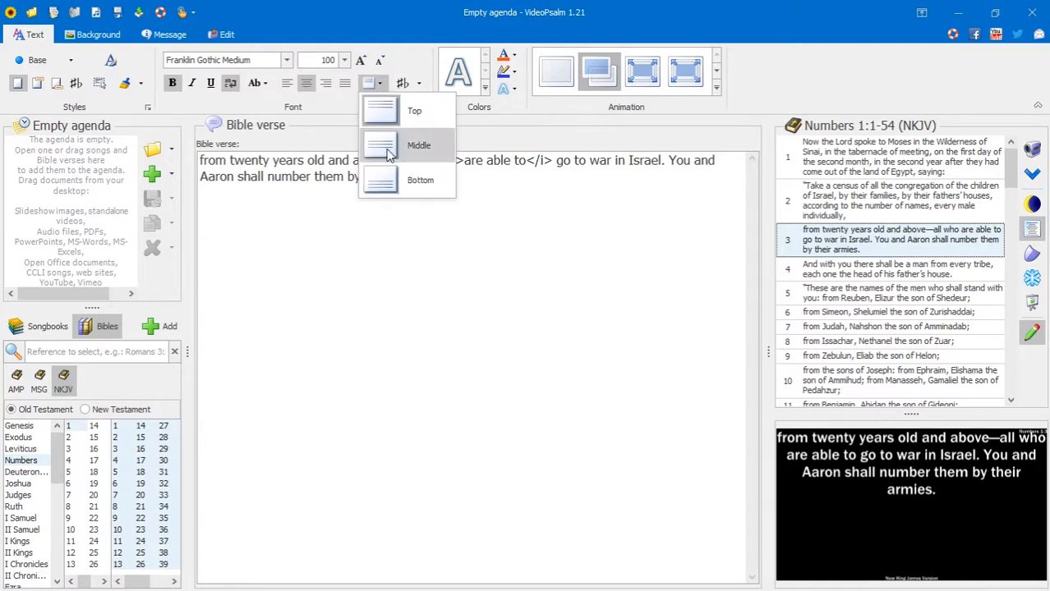
{"action": "left_click", "coordinate": [415, 143]}
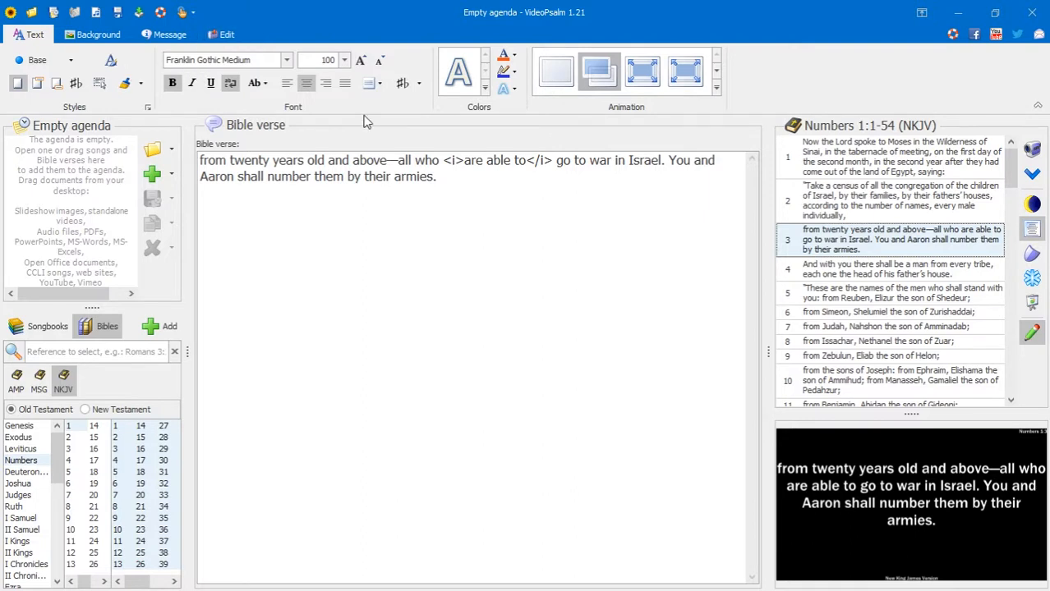
- Show the text rectangles on the preview, and open the detailed style settings in a widened pane
{"action": "left_click", "coordinate": [97, 87]}
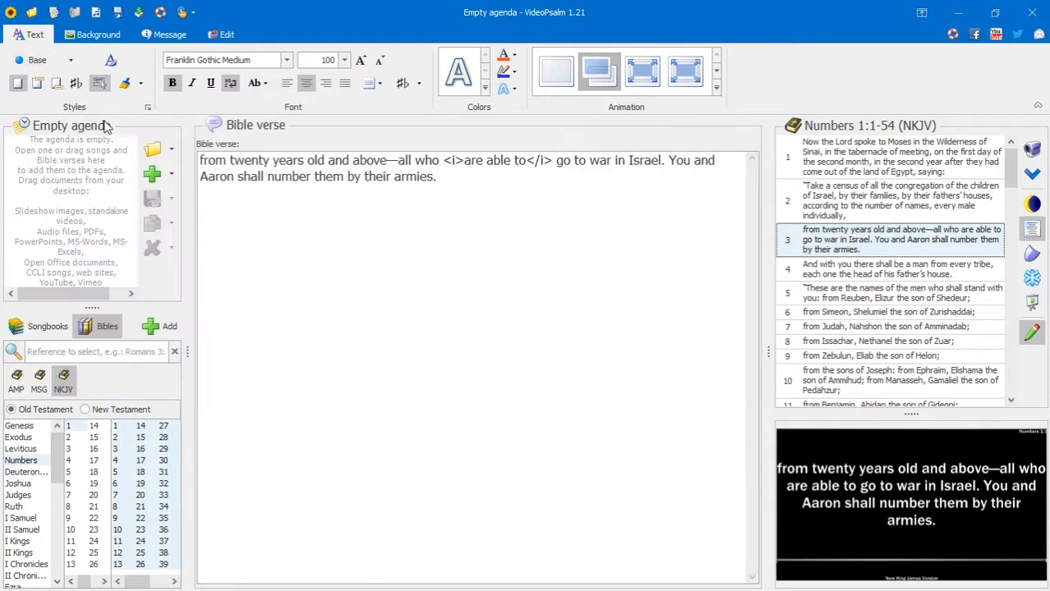
{"action": "left_click", "coordinate": [107, 69]}
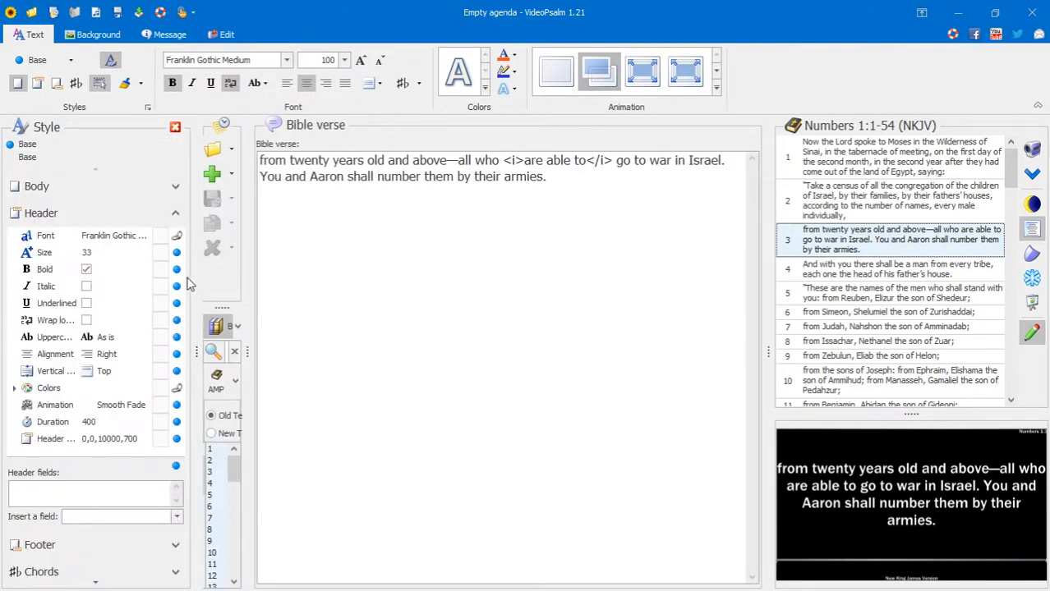
{"action": "left_click_drag", "start_coordinate": [195, 294], "coordinate": [226, 255]}
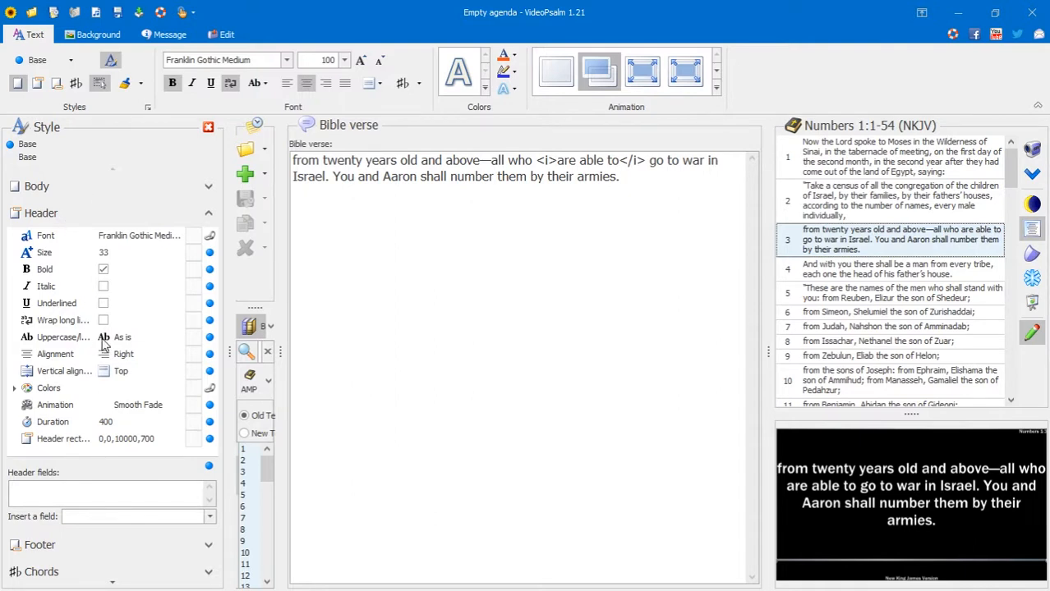
{"action": "left_click", "coordinate": [81, 441]}
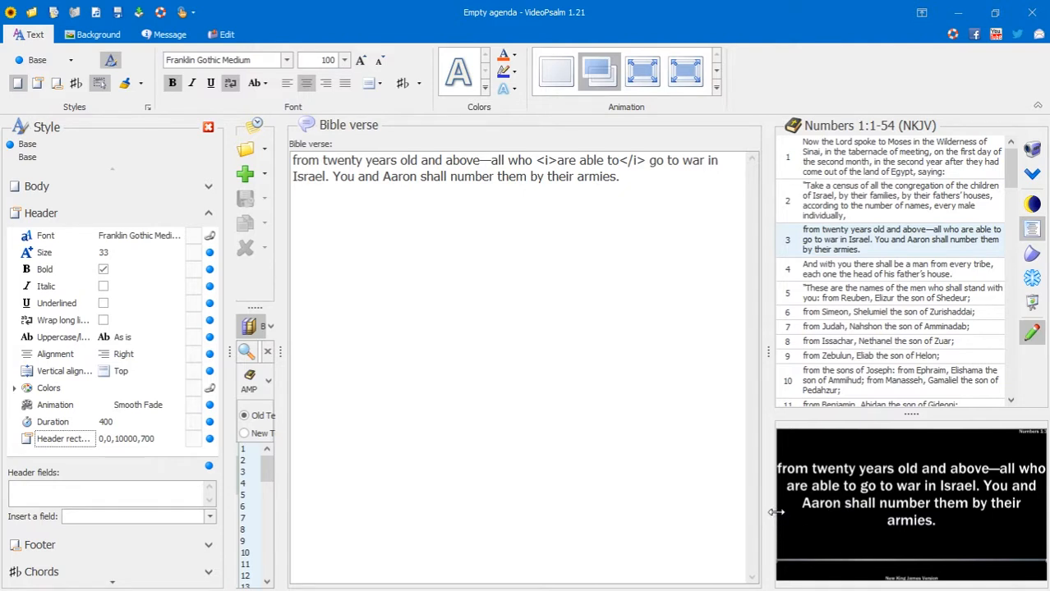
- Show the Body style settings and narrow the body rectangle from its left edge in the preview to about 764,0,9099,8600
{"action": "left_click_drag", "start_coordinate": [777, 512], "coordinate": [790, 511]}
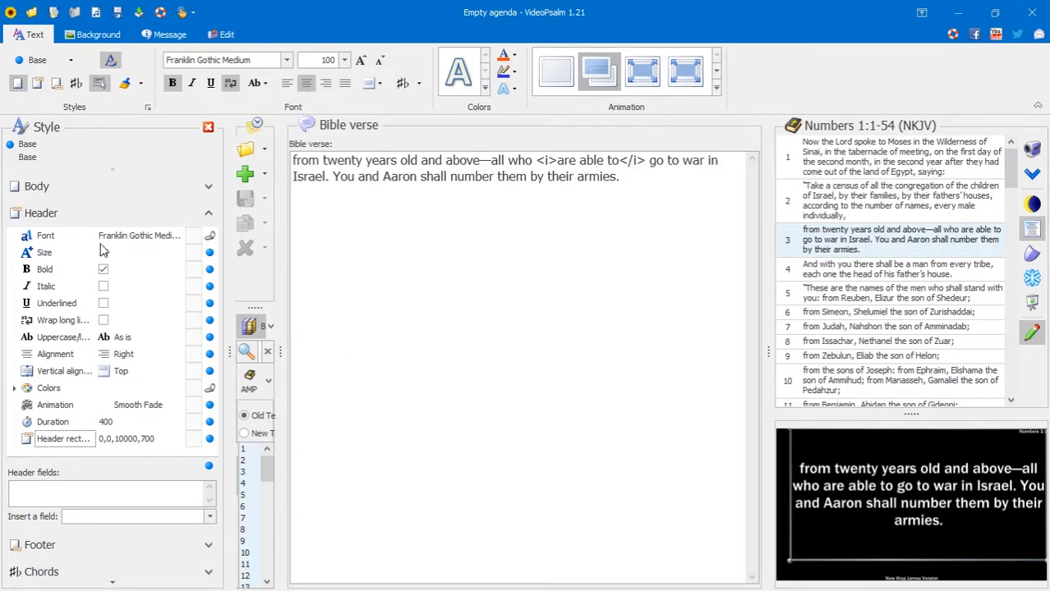
{"action": "left_click", "coordinate": [120, 217]}
{"action": "left_click", "coordinate": [170, 184]}
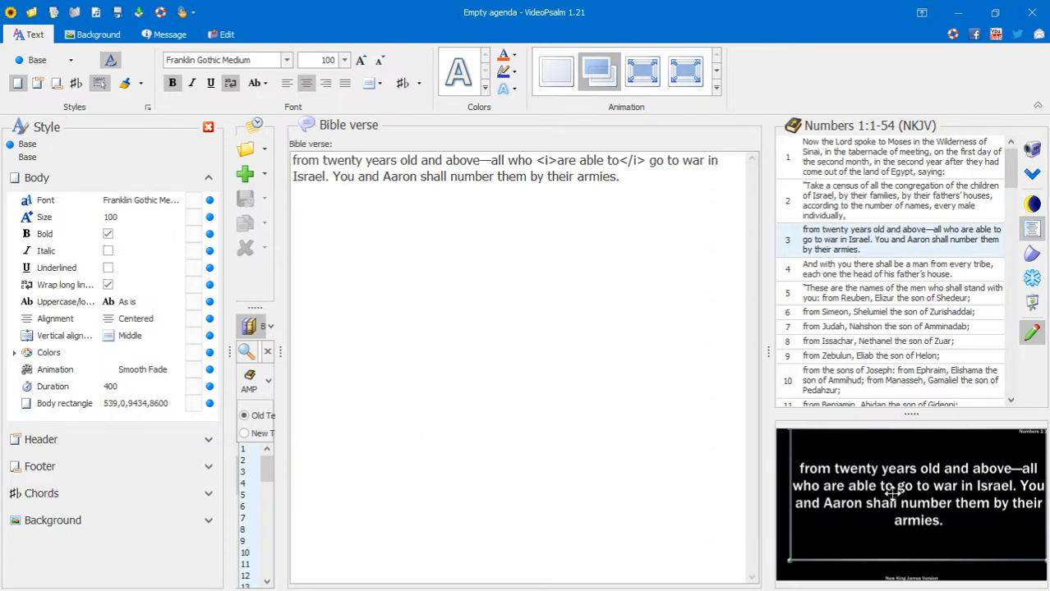
{"action": "left_click_drag", "start_coordinate": [789, 493], "coordinate": [129, 411]}
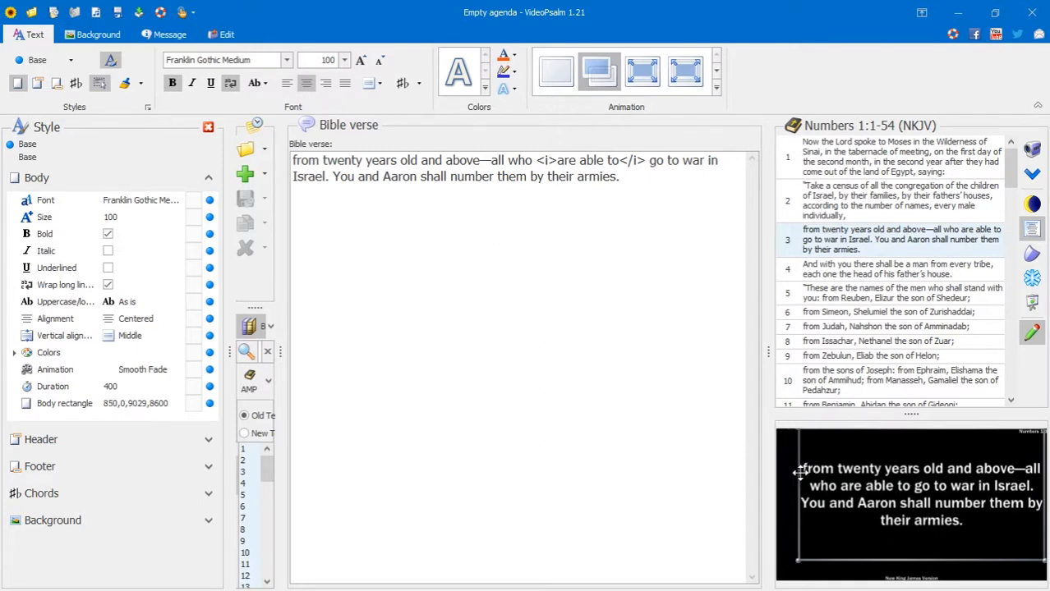
{"action": "left_click_drag", "start_coordinate": [795, 473], "coordinate": [795, 473]}
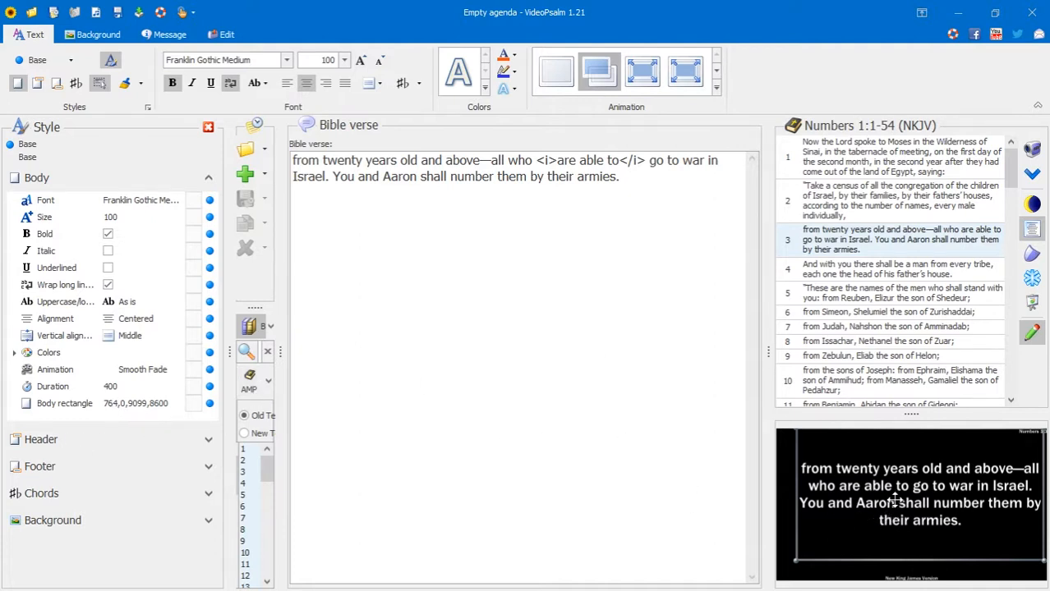
- Move the body rectangle in the preview to about 900,555 and set its width to 9000
{"action": "mouse_move", "coordinate": [893, 501]}
{"action": "left_mouse_down"}
{"action": "mouse_move", "coordinate": [884, 500]}
{"action": "mouse_move", "coordinate": [915, 498]}
{"action": "mouse_move", "coordinate": [880, 499]}
{"action": "left_mouse_up"}
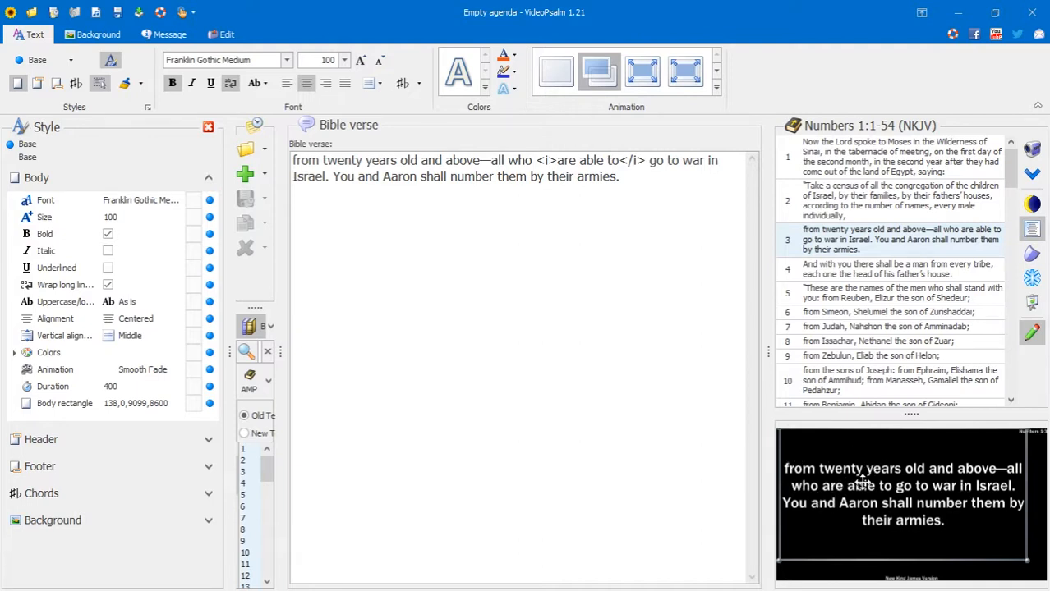
{"action": "left_click_drag", "start_coordinate": [862, 482], "coordinate": [915, 493]}
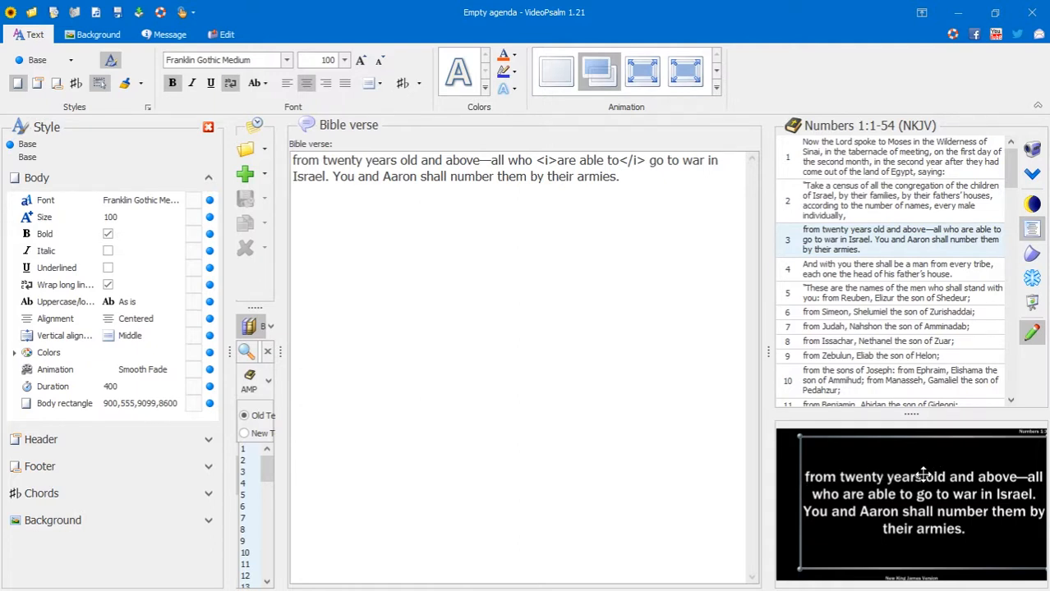
{"action": "left_click", "coordinate": [149, 400]}
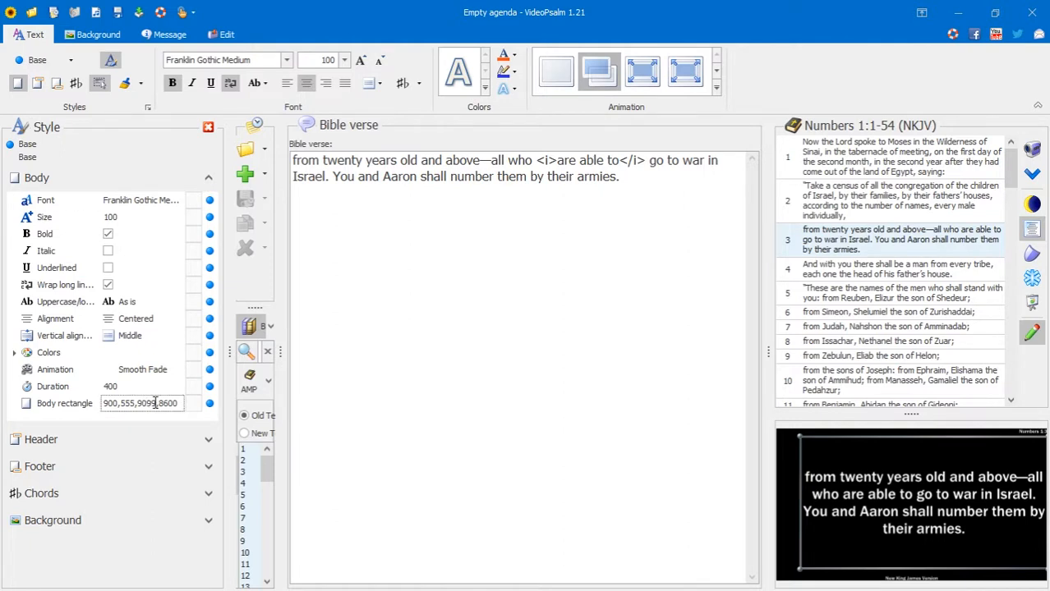
{"action": "type", "text": "00"}
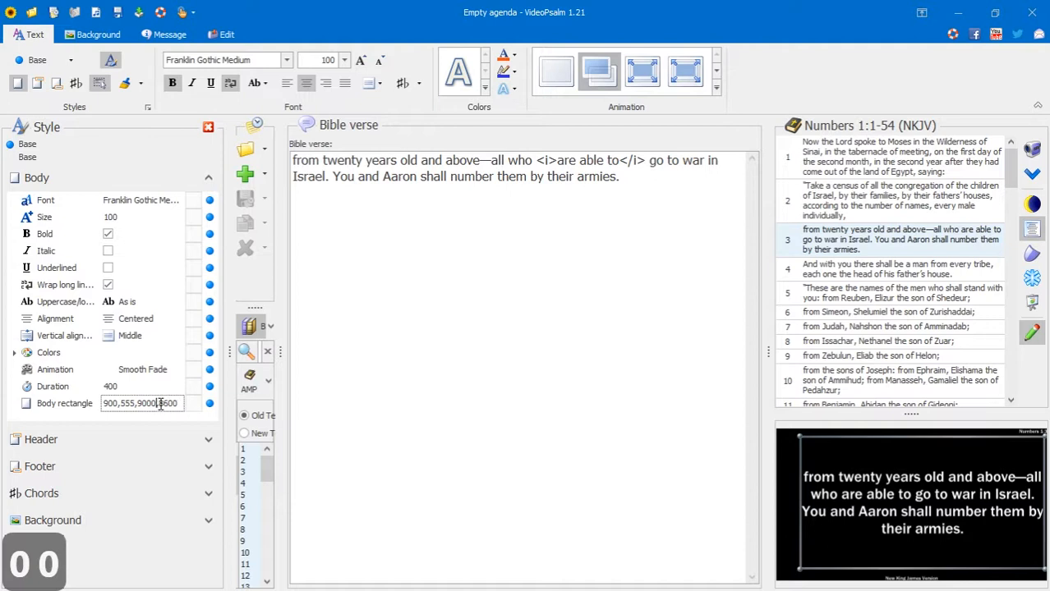
- Set the Base style's body rectangle to 500,1000,9000,8000 and hide the text rectangles on the preview
{"action": "left_click_drag", "start_coordinate": [161, 403], "coordinate": [179, 402]}
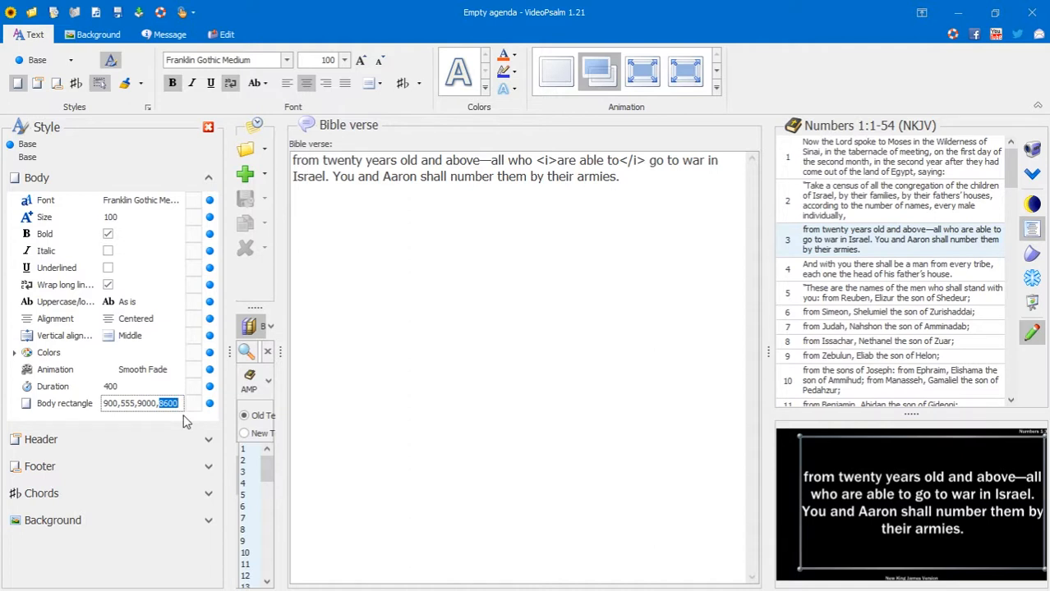
{"action": "type", "text": "8000"}
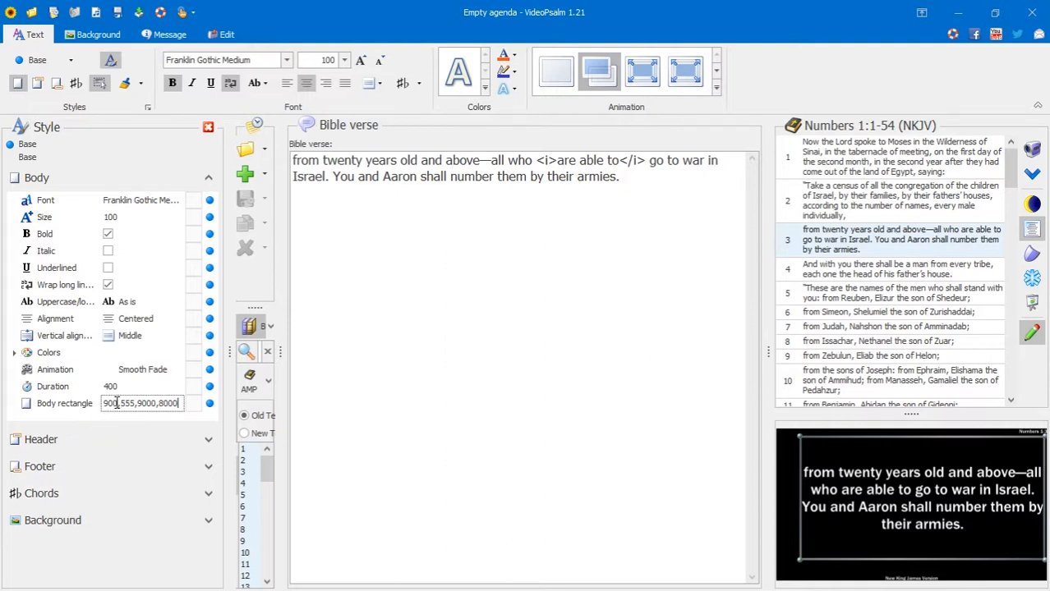
{"action": "left_click_drag", "start_coordinate": [114, 402], "coordinate": [102, 403]}
{"action": "type", "text": "500"}
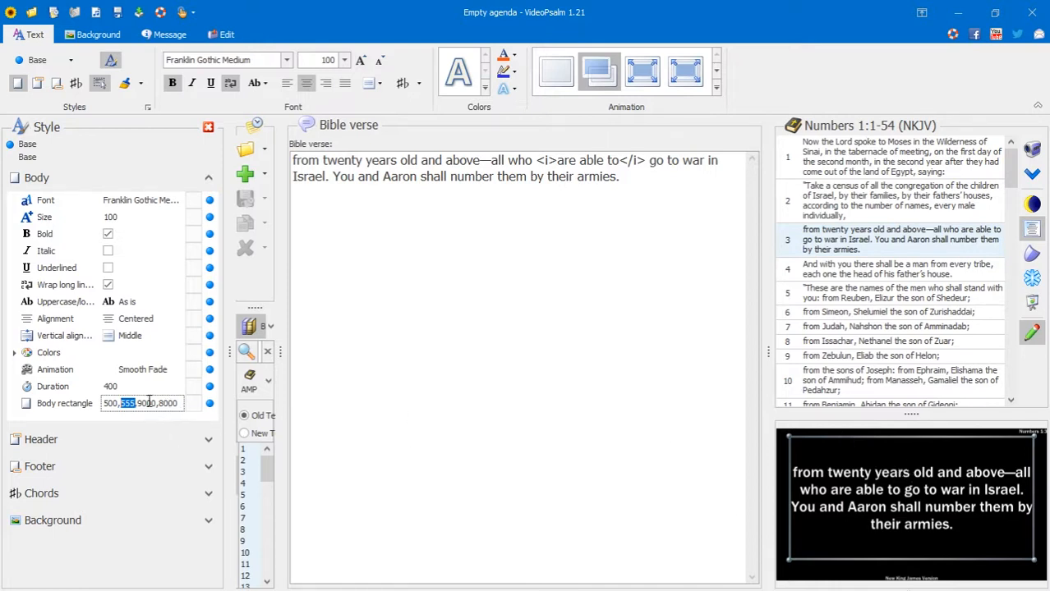
{"action": "type", "text": "1000"}
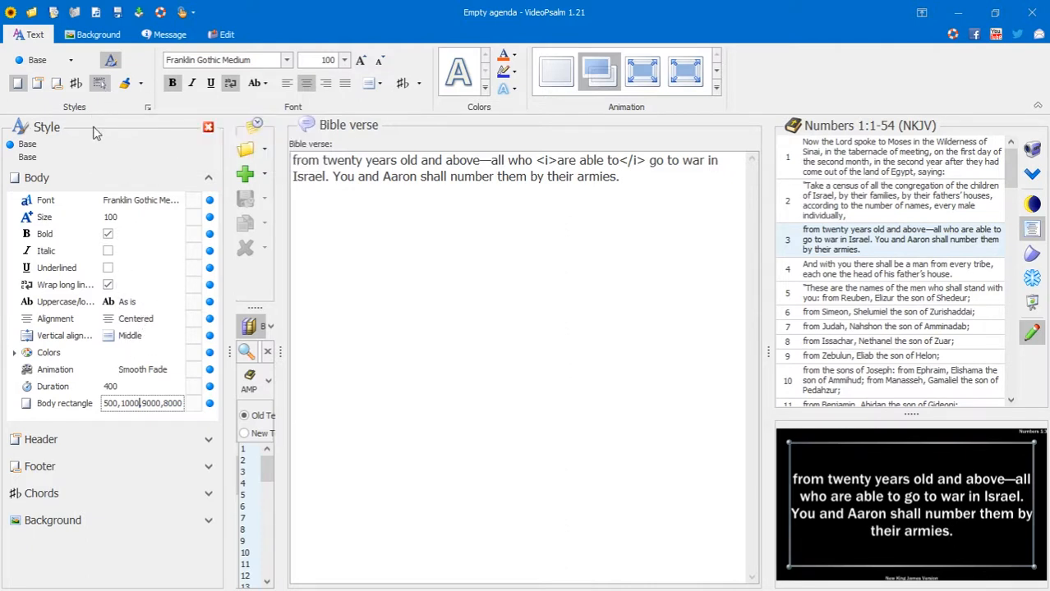
{"action": "left_click", "coordinate": [99, 86]}
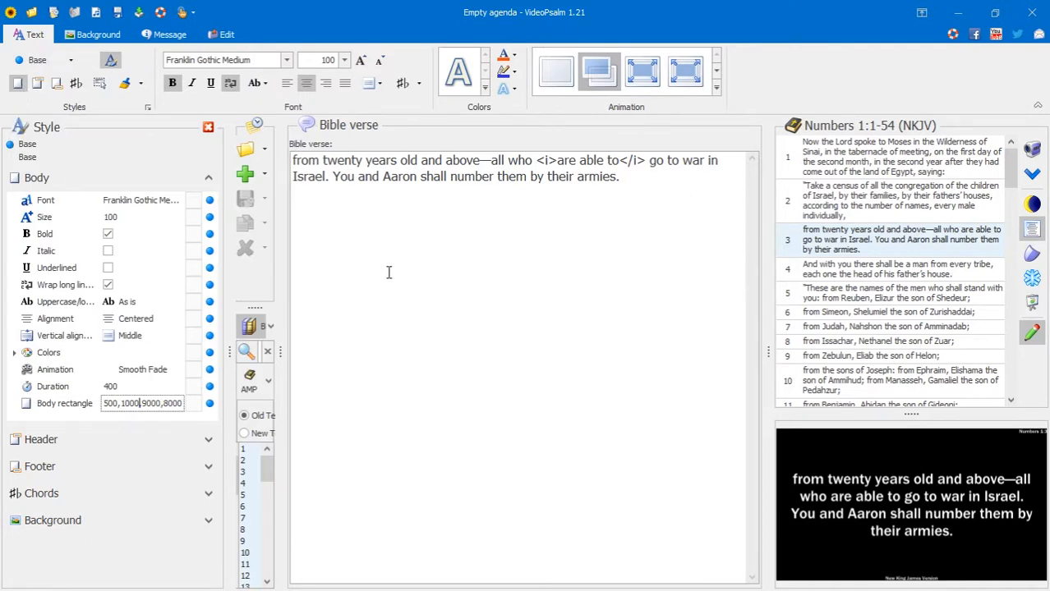
- Browse several verses of Numbers 1 and examine how the body style applies to them in the preview
{"action": "left_click", "coordinate": [416, 308]}
{"action": "left_click", "coordinate": [910, 276]}
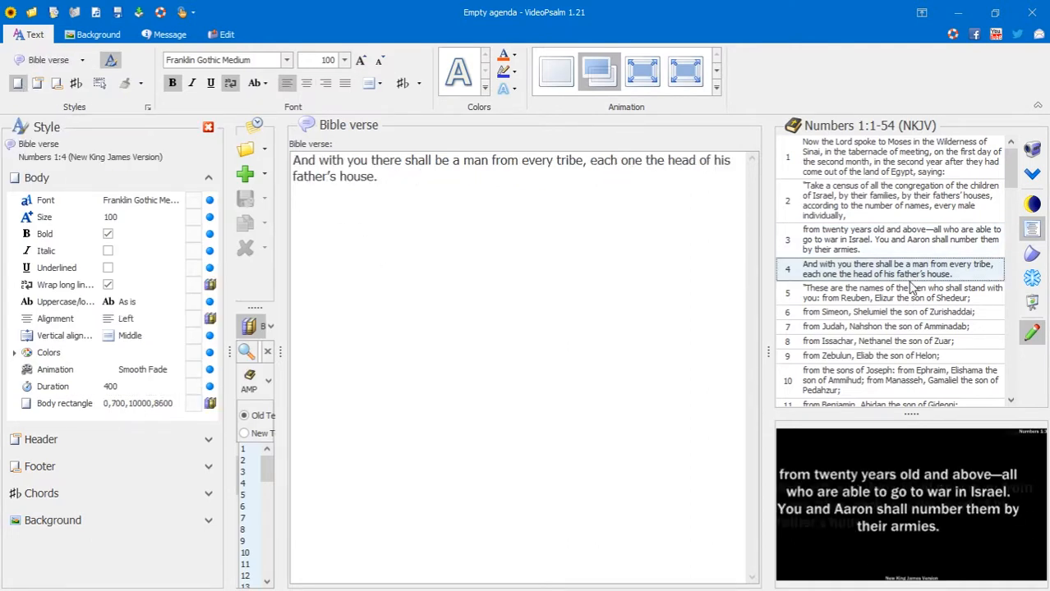
{"action": "left_click", "coordinate": [903, 300]}
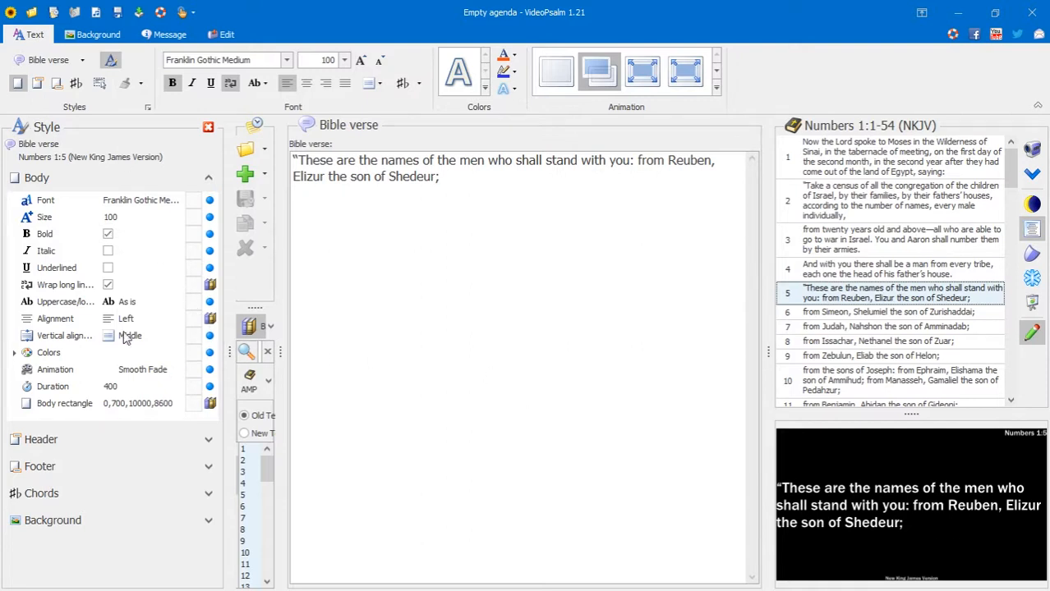
{"action": "key", "text": "Down"}
{"action": "key", "text": "Down"}
{"action": "key", "text": "Down"}
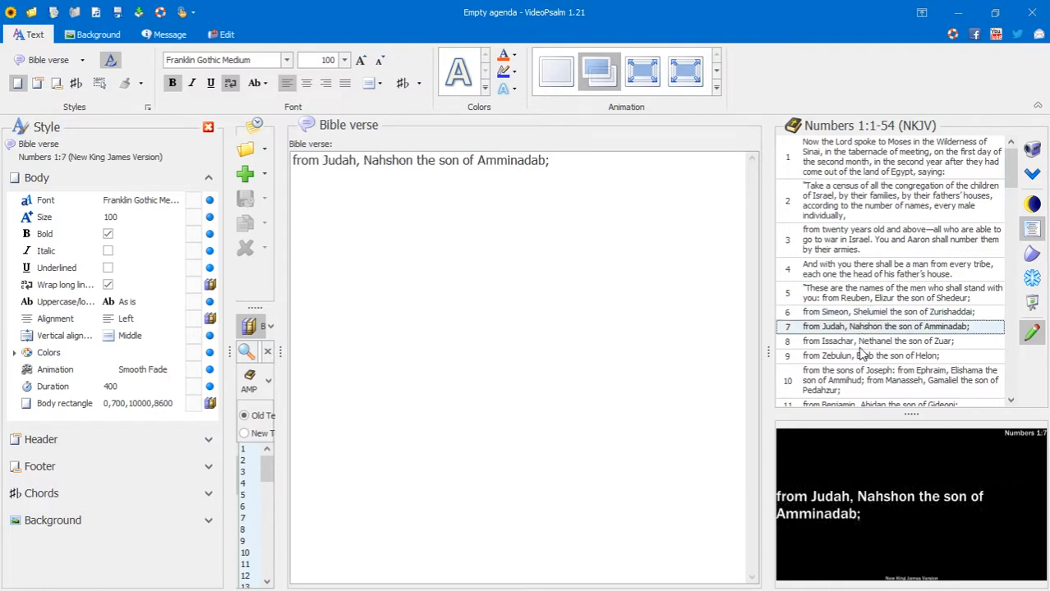
{"action": "left_click", "coordinate": [861, 329]}
{"action": "left_click", "coordinate": [860, 356]}
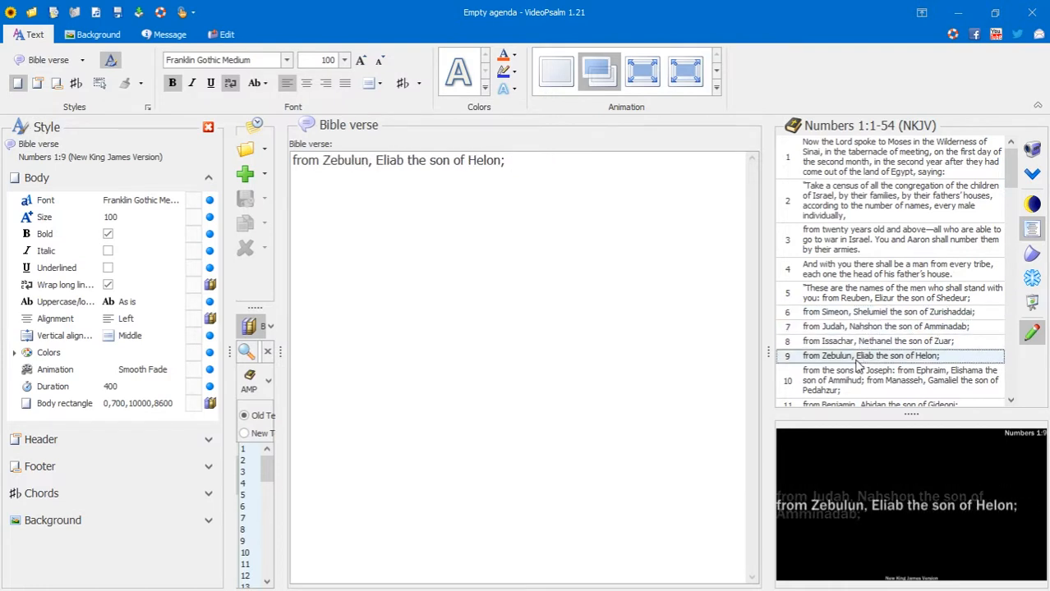
{"action": "key", "text": "Down"}
{"action": "left_click", "coordinate": [862, 342]}
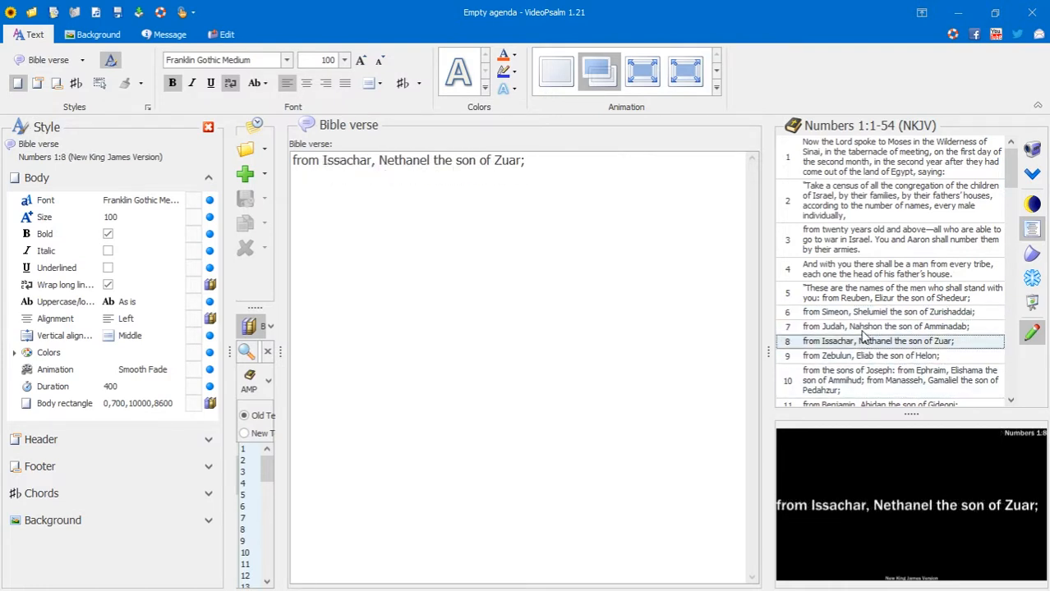
{"action": "left_click", "coordinate": [866, 327]}
{"action": "left_click", "coordinate": [869, 294]}
{"action": "left_click", "coordinate": [875, 269]}
{"action": "left_click", "coordinate": [878, 243]}
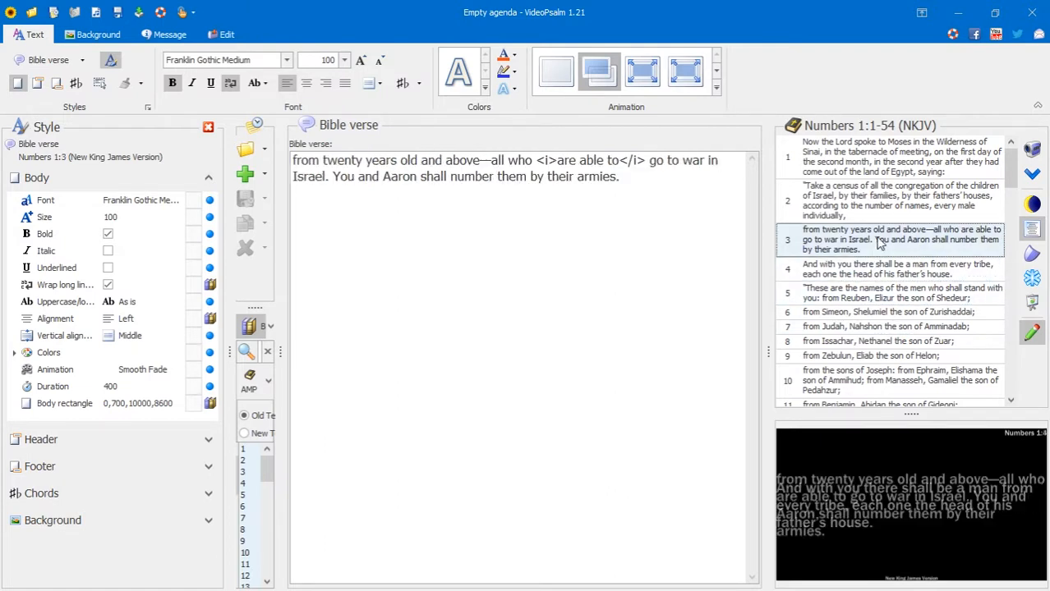
- Remove the Bibles-level overrides of the body rectangle, alignment and long-line wrapping
{"action": "left_click", "coordinate": [42, 61]}
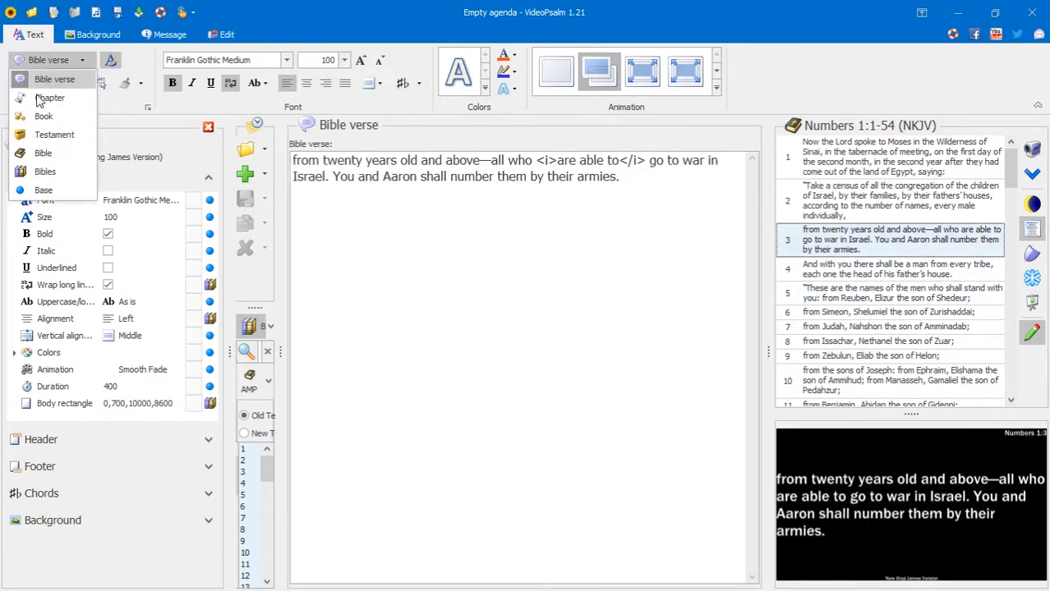
{"action": "left_click", "coordinate": [25, 191]}
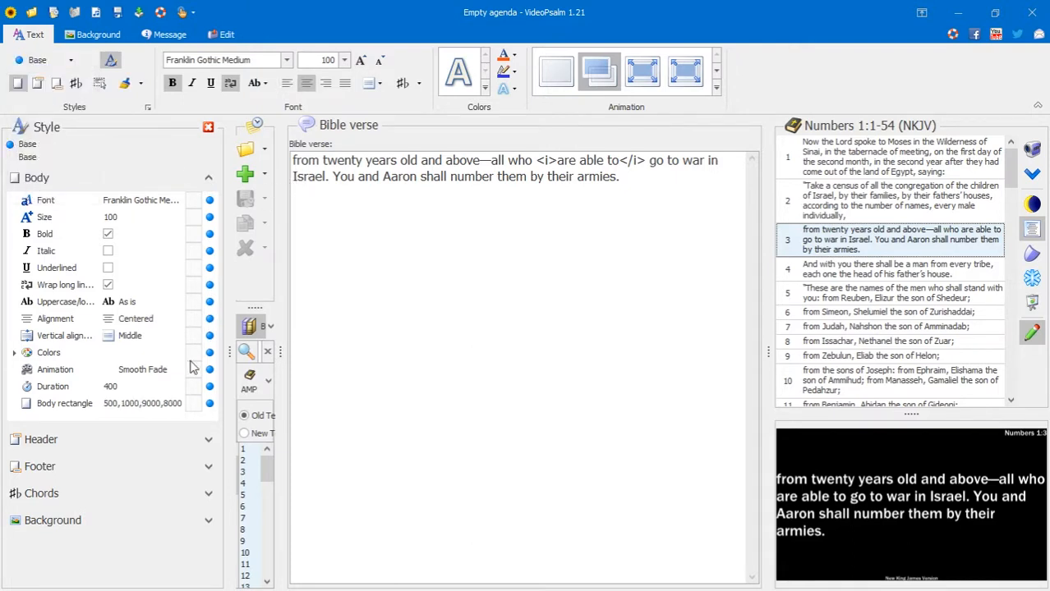
{"action": "left_click", "coordinate": [29, 60]}
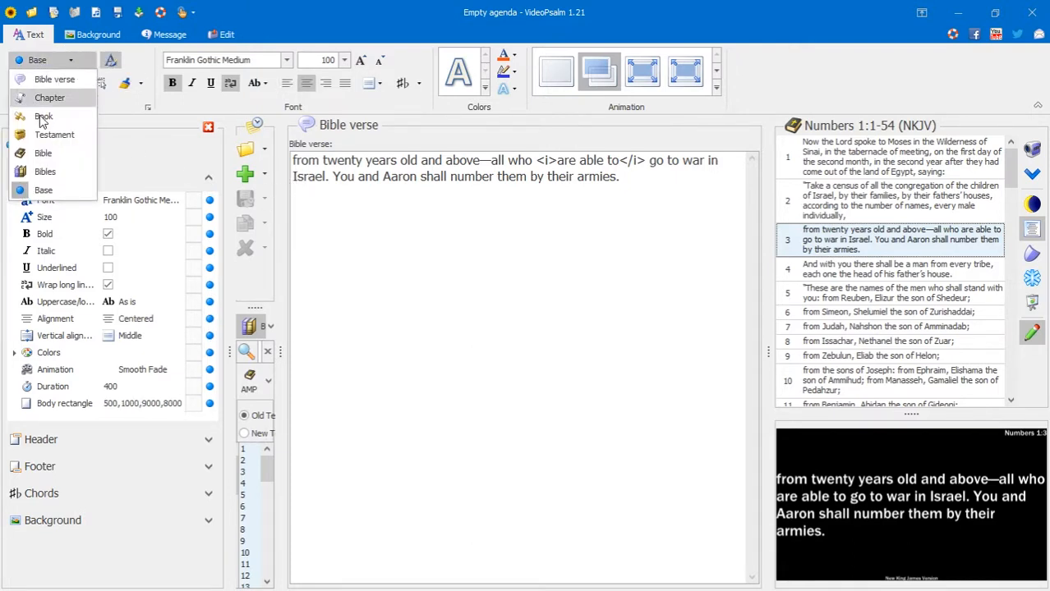
{"action": "left_click", "coordinate": [49, 171]}
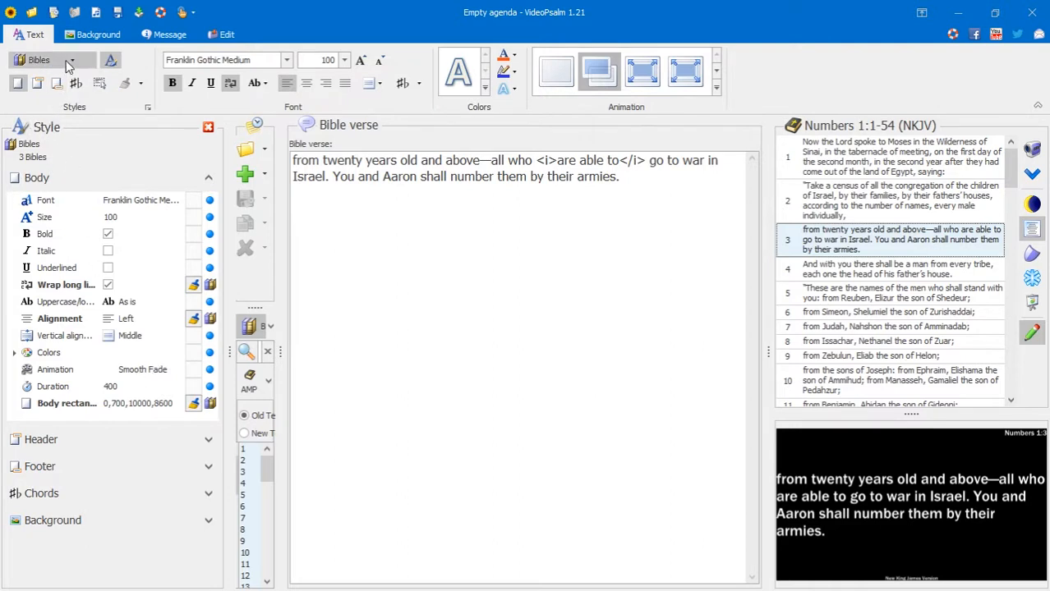
{"action": "left_click", "coordinate": [194, 404]}
{"action": "left_click", "coordinate": [193, 319]}
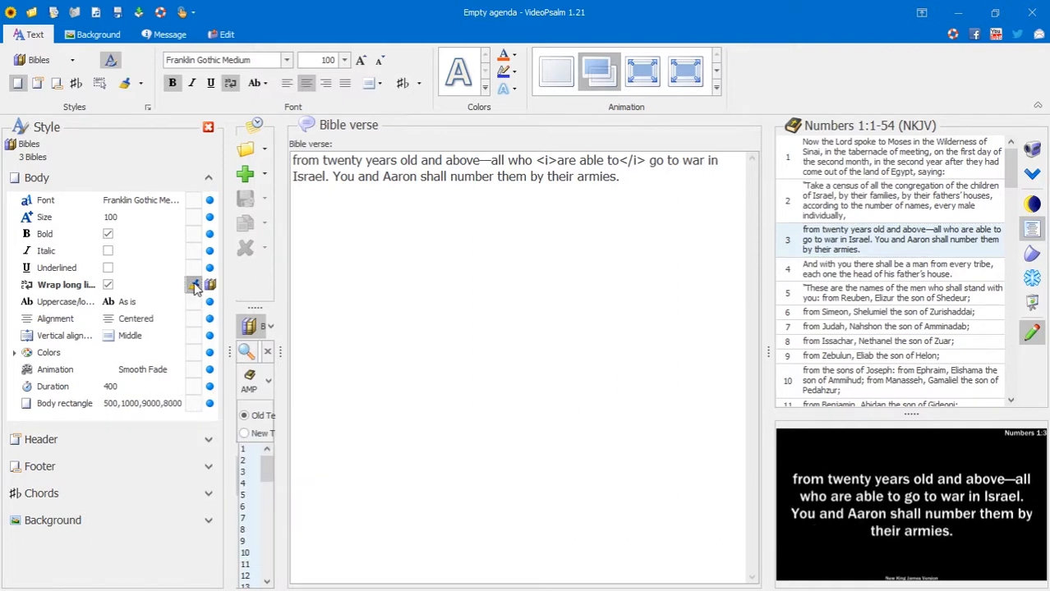
{"action": "left_click", "coordinate": [194, 285]}
- Check the body settings at the Base, Bible, Testament and Book style levels, ending at Base
{"action": "left_click", "coordinate": [33, 64]}
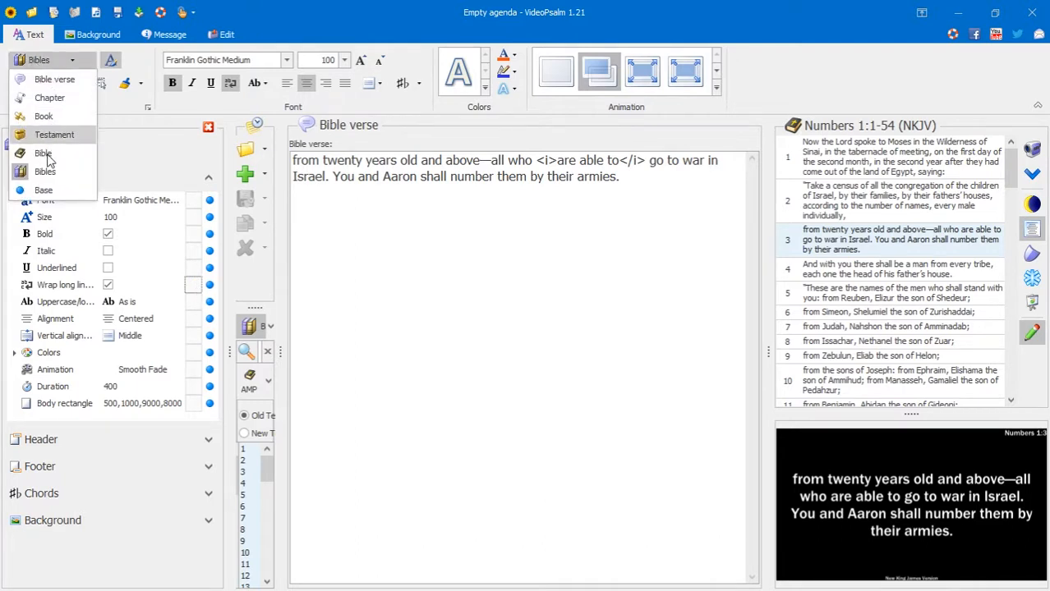
{"action": "left_click", "coordinate": [44, 189]}
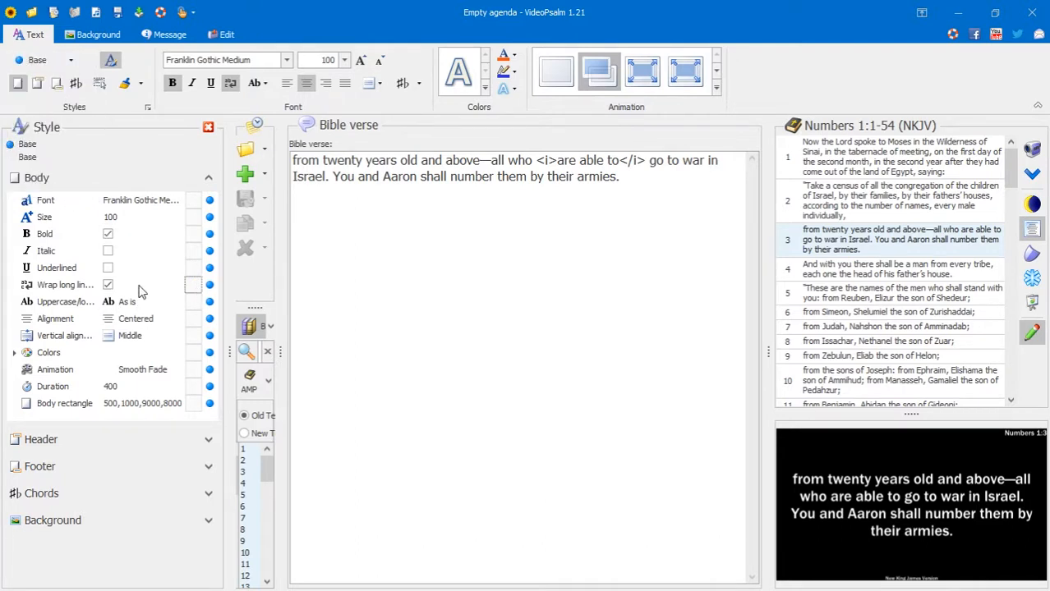
{"action": "left_click", "coordinate": [42, 60]}
{"action": "left_click", "coordinate": [46, 156]}
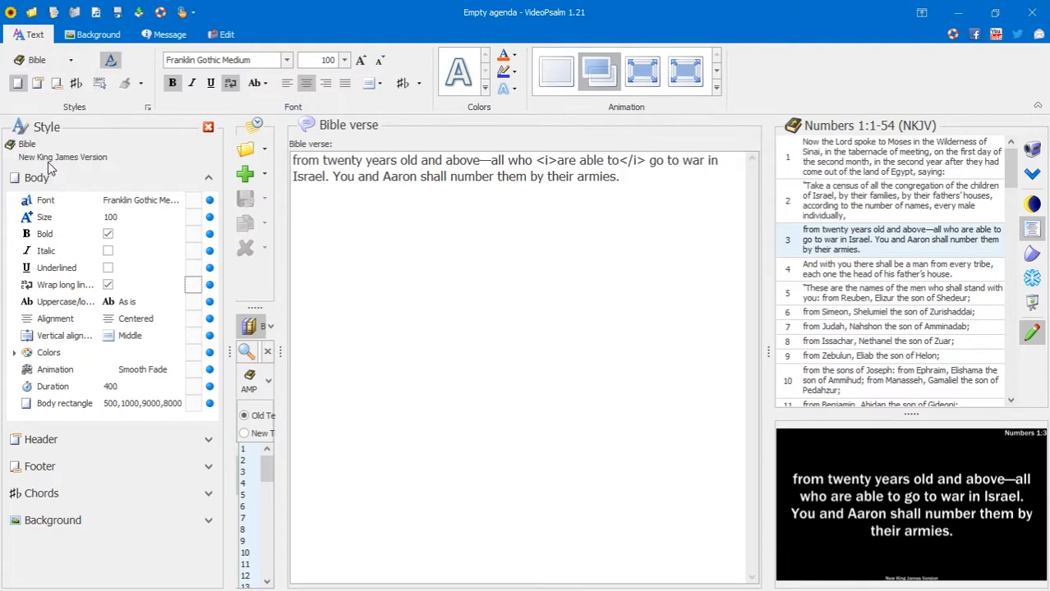
{"action": "left_click", "coordinate": [43, 60]}
{"action": "left_click", "coordinate": [55, 134]}
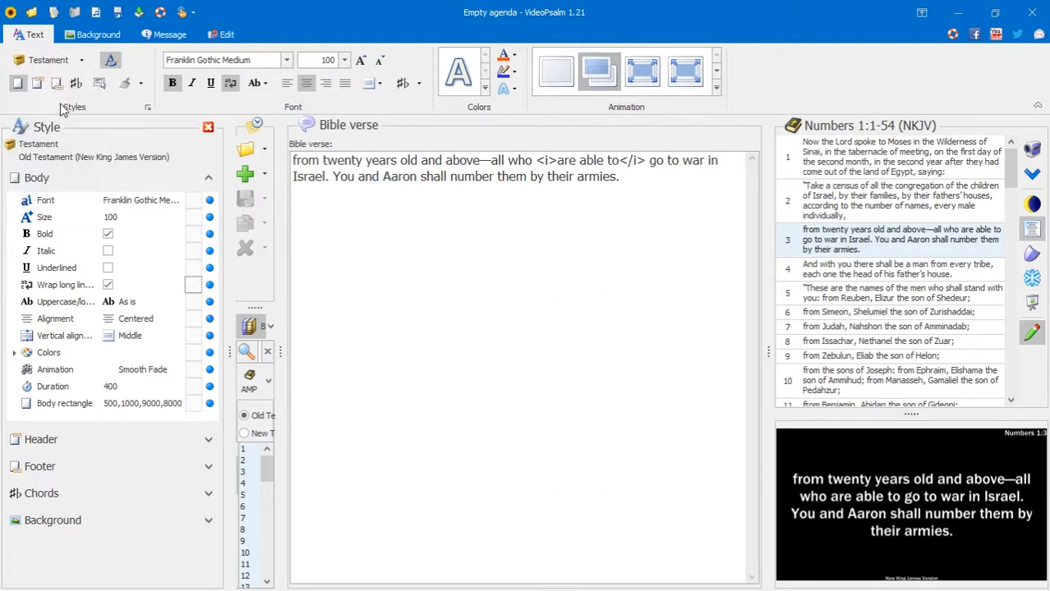
{"action": "left_click", "coordinate": [62, 64]}
{"action": "left_click", "coordinate": [44, 115]}
{"action": "left_click", "coordinate": [50, 63]}
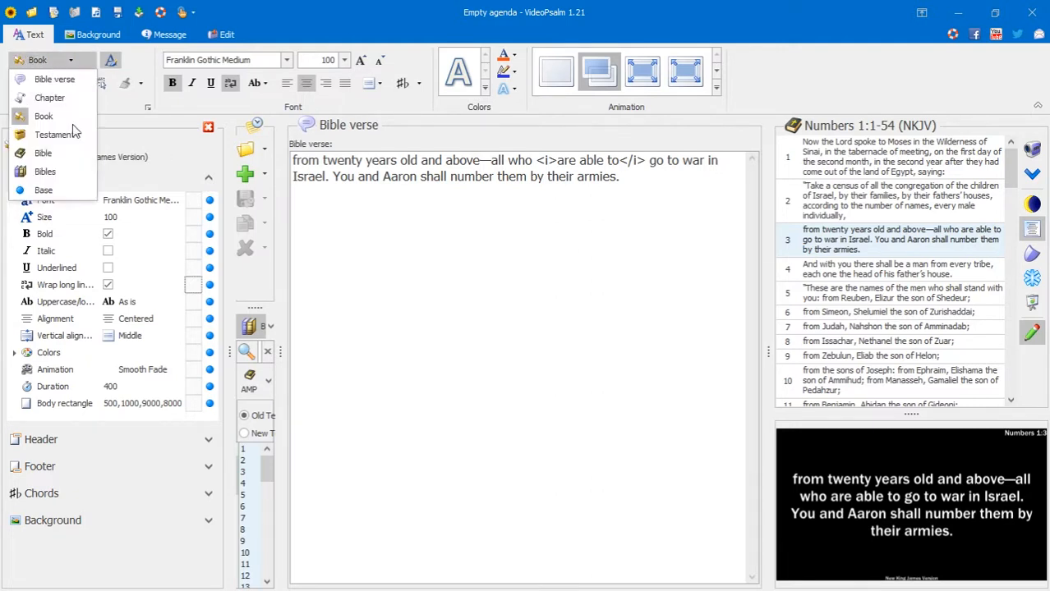
{"action": "left_click", "coordinate": [49, 190]}
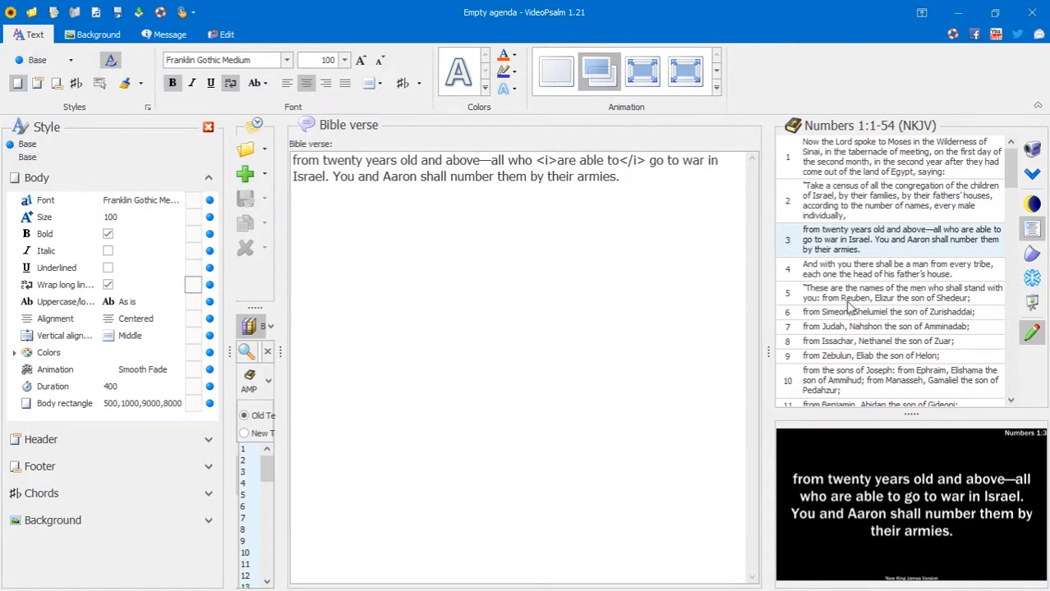
- Preview several verses between Numbers 1:3 and 1:9 to check their text layout, ending at verse 5
{"action": "left_click", "coordinate": [873, 328]}
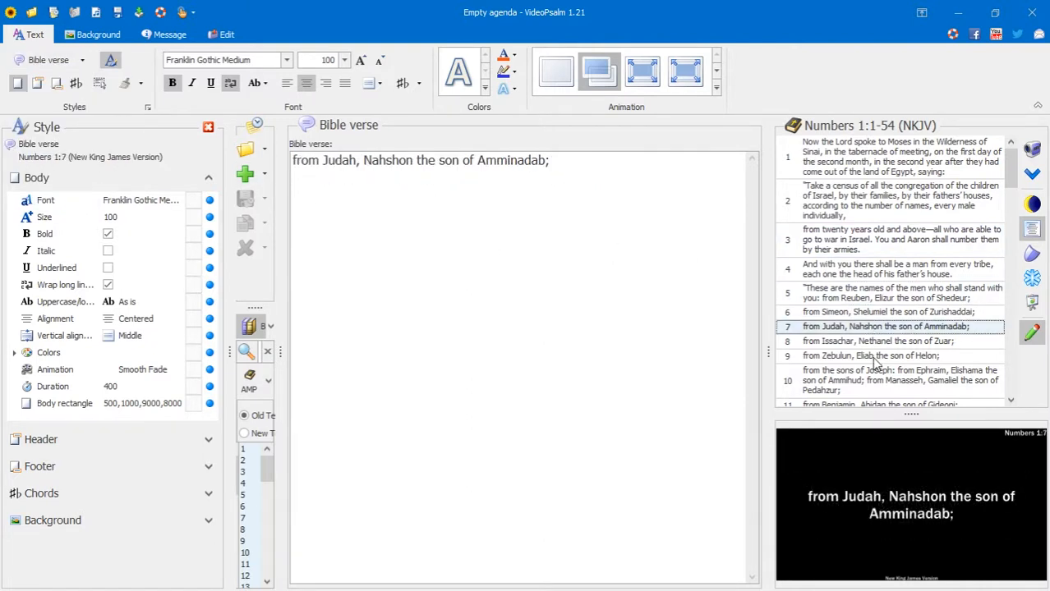
{"action": "left_click", "coordinate": [871, 357]}
{"action": "left_click", "coordinate": [861, 300]}
{"action": "key", "text": "Up"}
{"action": "key", "text": "Up"}
{"action": "key", "text": "Up"}
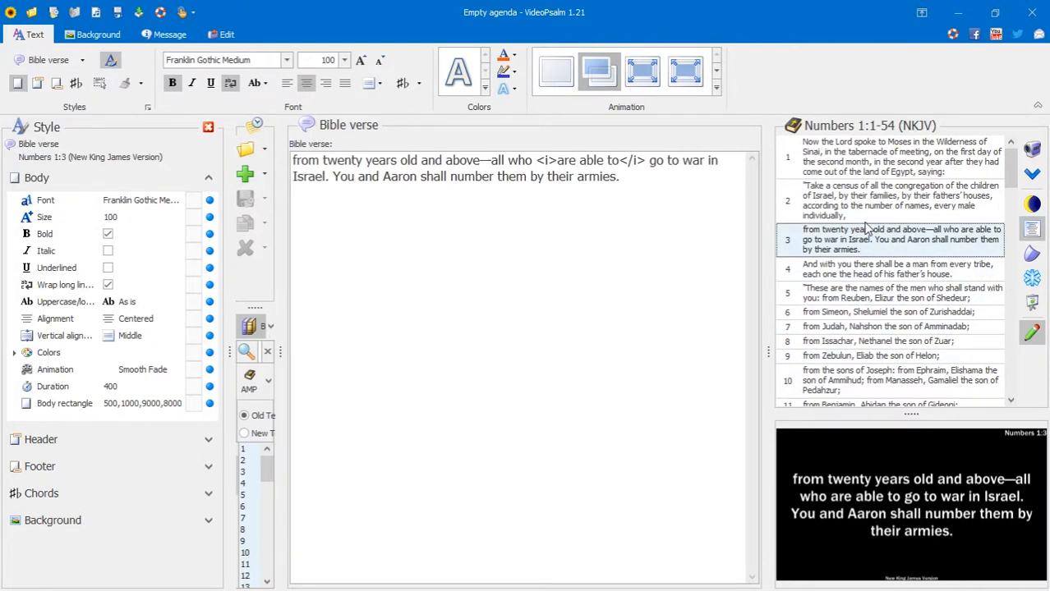
{"action": "left_click", "coordinate": [862, 303]}
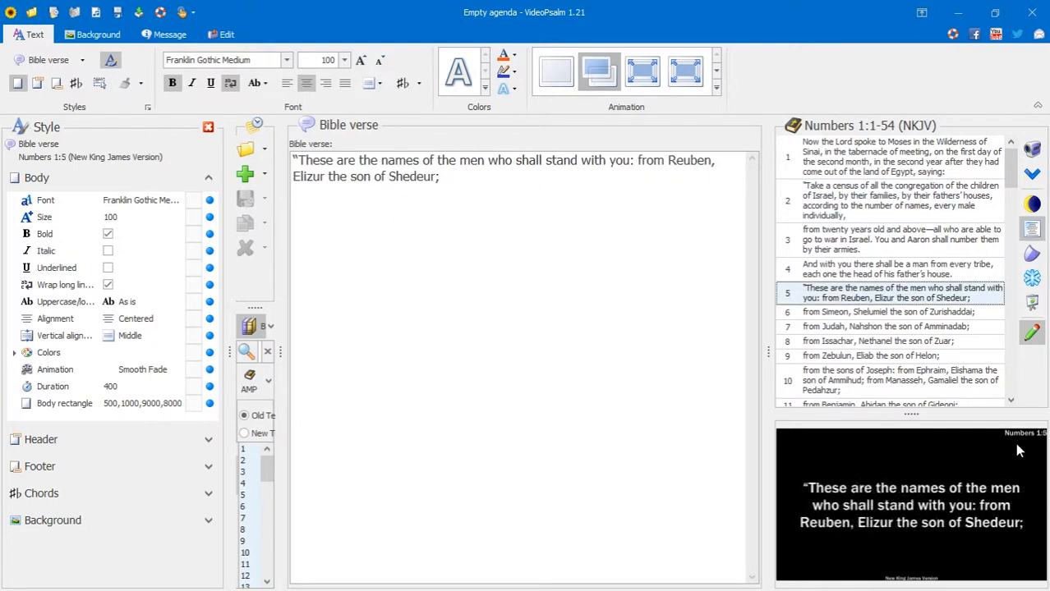
- Show the text rectangles and set the Base style's header text to Centered alignment and Middle vertical alignment
{"action": "left_click", "coordinate": [80, 61]}
{"action": "left_click", "coordinate": [55, 190]}
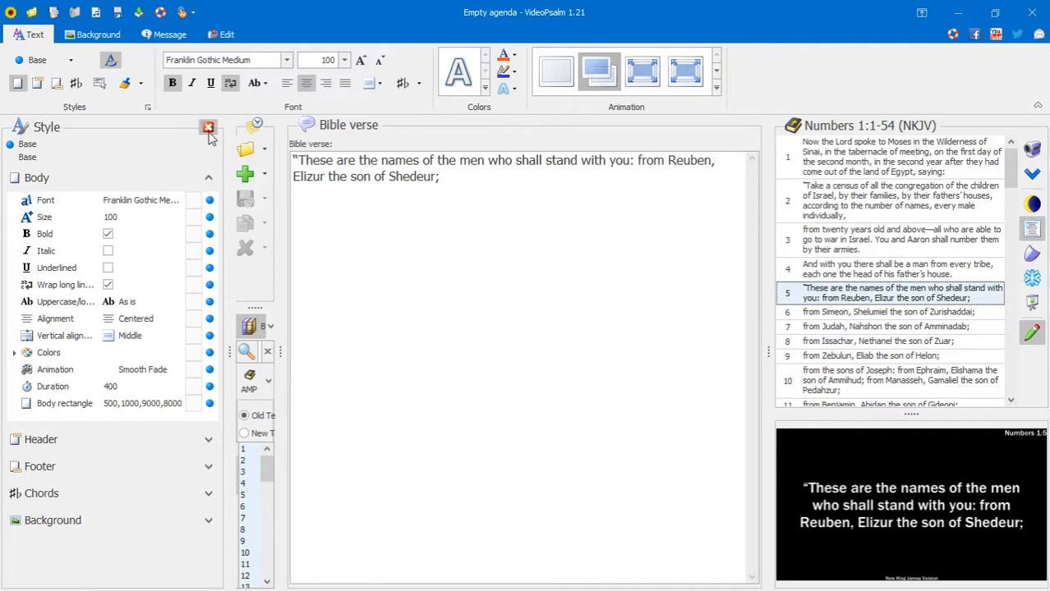
{"action": "left_click", "coordinate": [117, 178]}
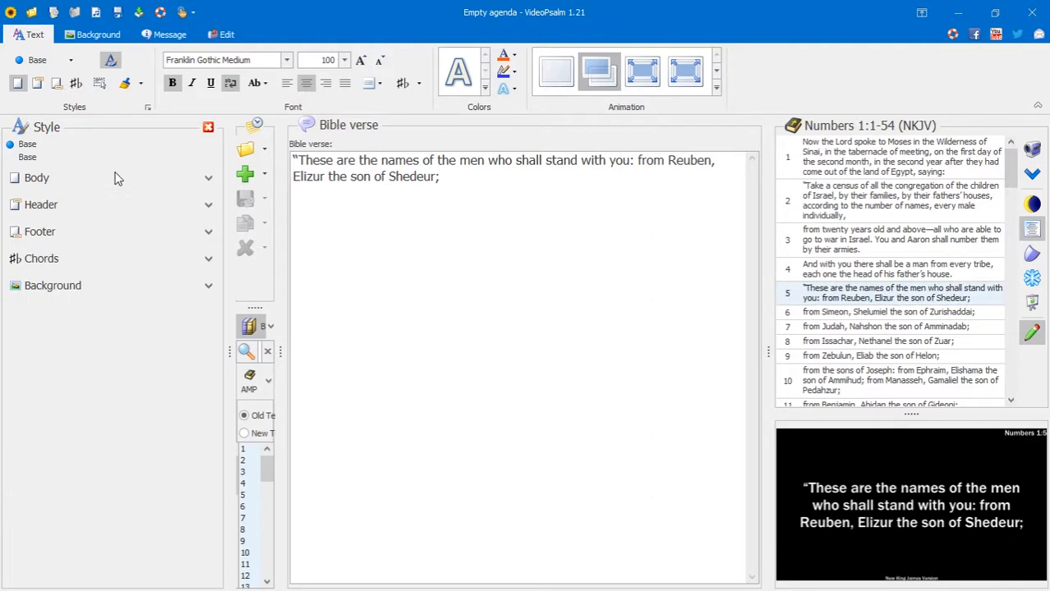
{"action": "left_click", "coordinate": [37, 83]}
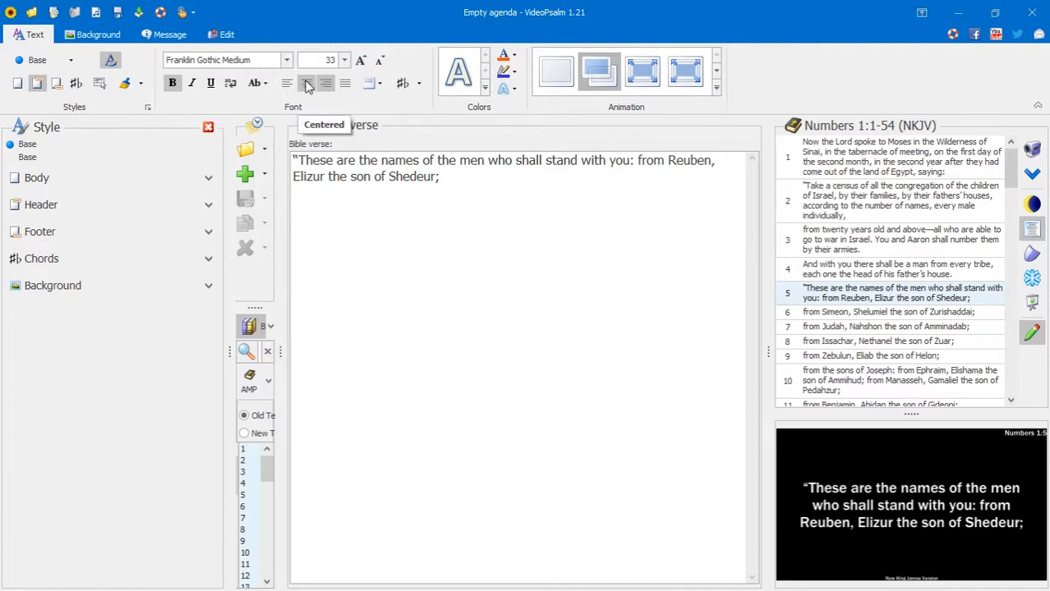
{"action": "left_click", "coordinate": [99, 83]}
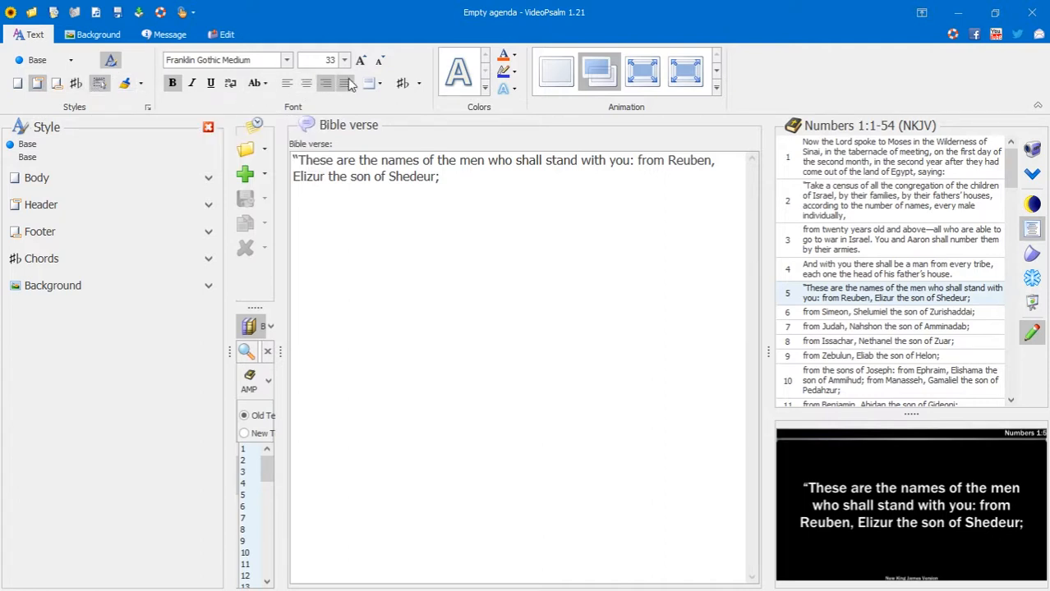
{"action": "left_click", "coordinate": [313, 91]}
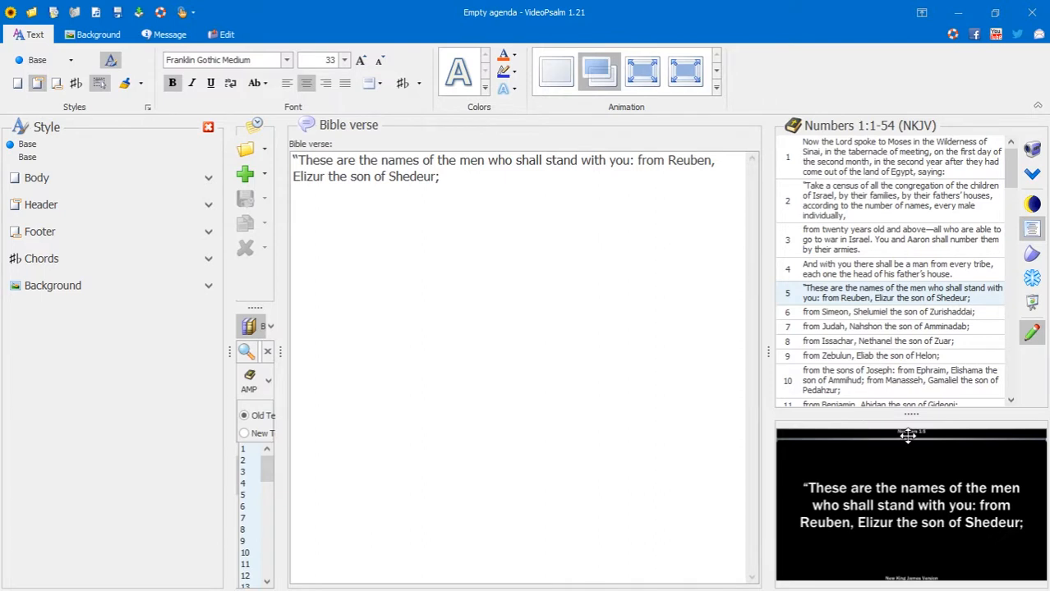
{"action": "left_click", "coordinate": [376, 84]}
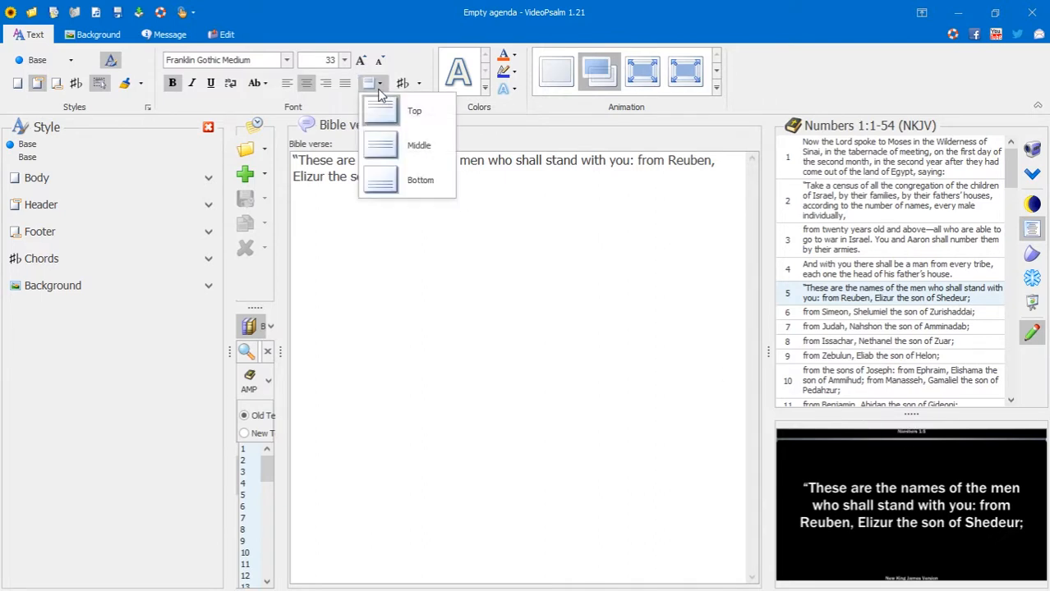
{"action": "left_click", "coordinate": [403, 146]}
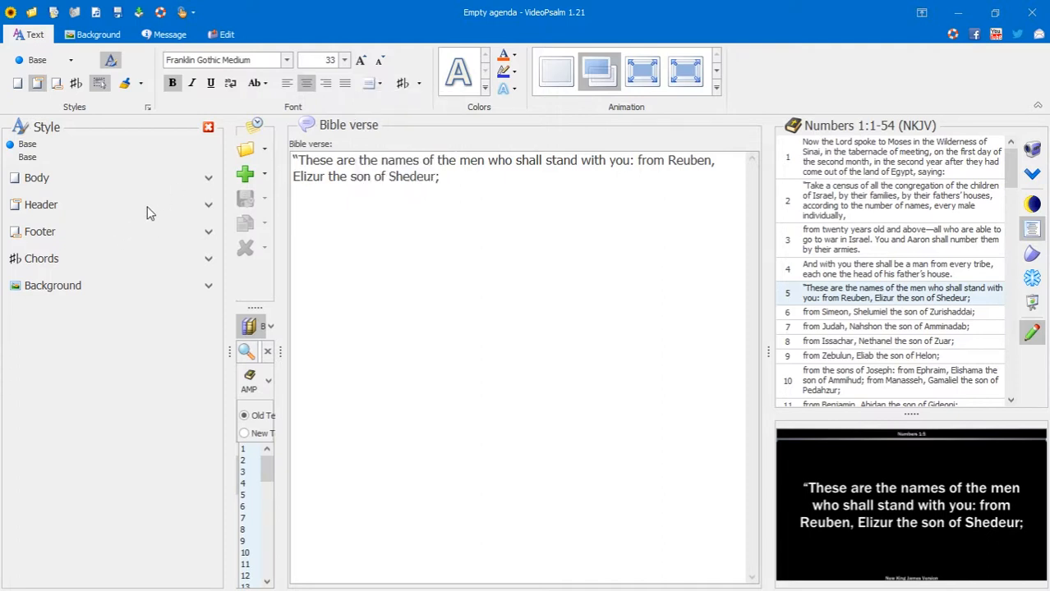
- Set the Base style's header rectangle to 500,100,9000,700
{"action": "left_click", "coordinate": [64, 204]}
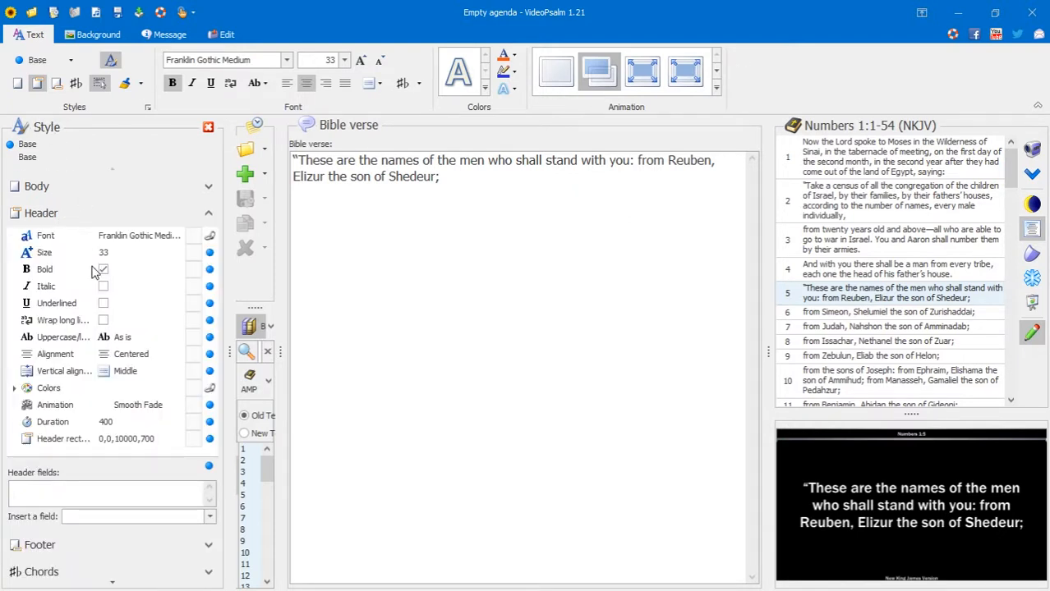
{"action": "left_click", "coordinate": [116, 440]}
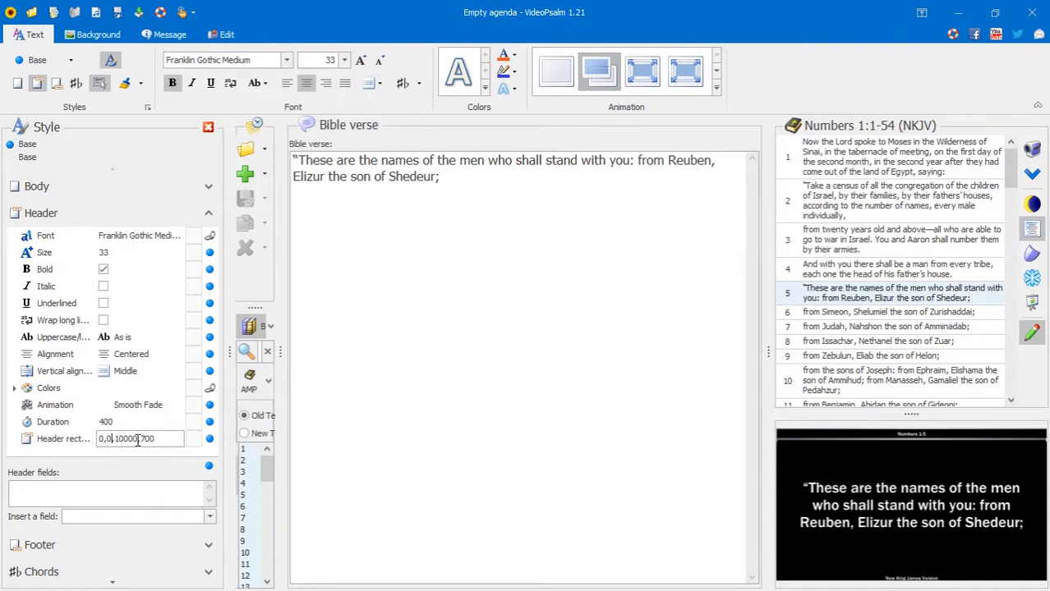
{"action": "left_click_drag", "start_coordinate": [126, 440], "coordinate": [117, 440]}
{"action": "type", "text": "9000"}
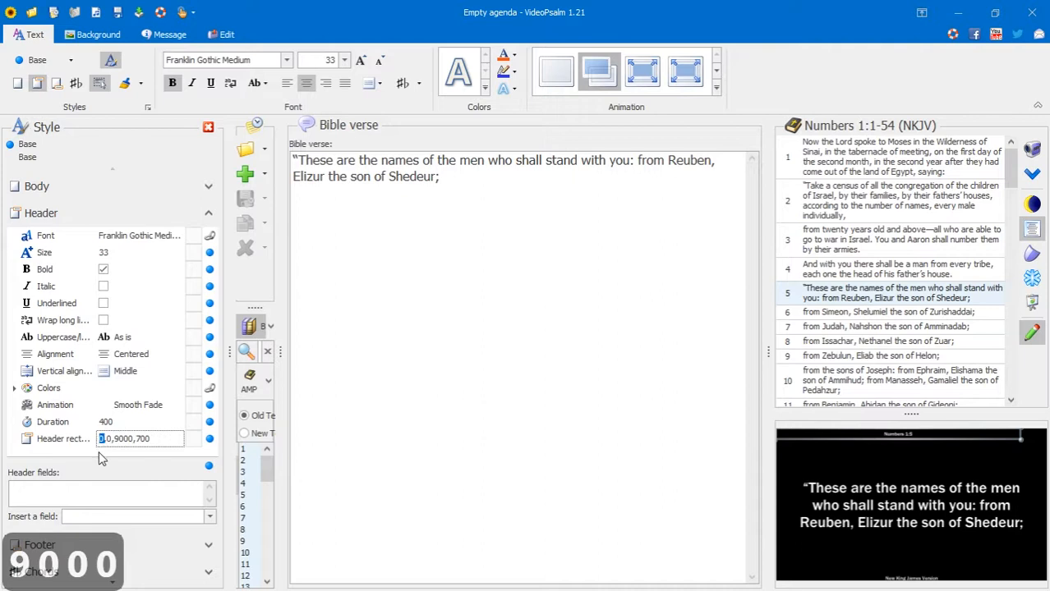
{"action": "type", "text": "500"}
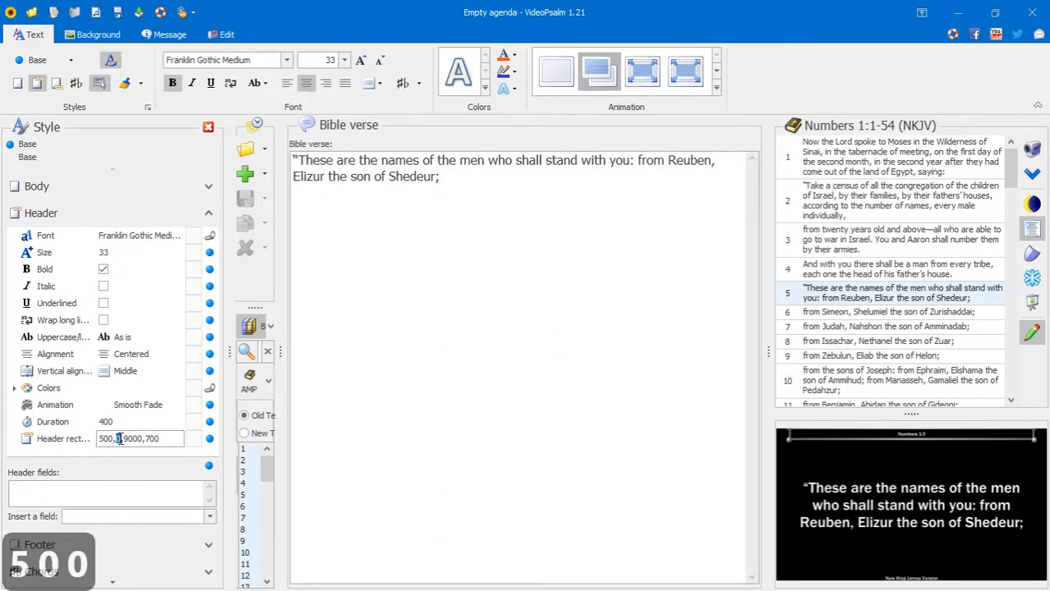
{"action": "double_click", "coordinate": [119, 440]}
{"action": "type", "text": "500,"}
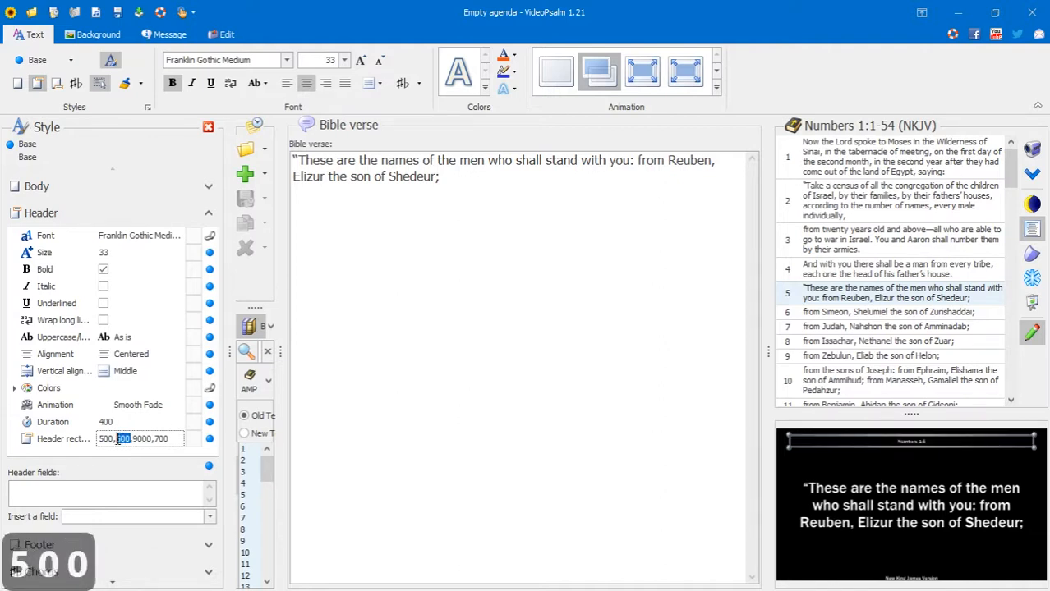
{"action": "type", "text": "100"}
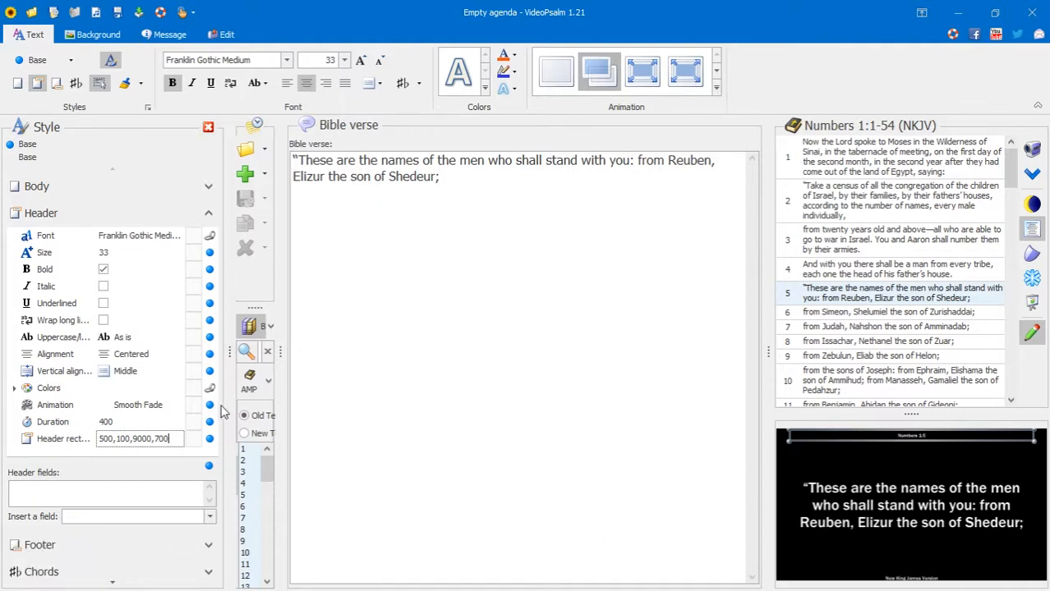
{"action": "left_click", "coordinate": [88, 441]}
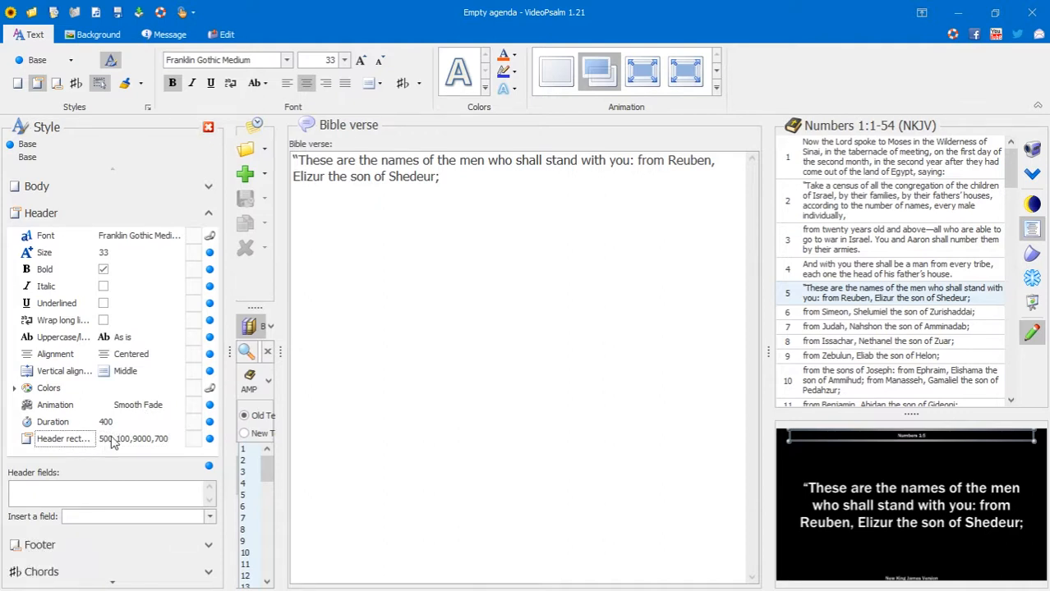
- Increase the Base style's header font size to 50
{"action": "left_click", "coordinate": [361, 62]}
{"action": "left_click", "coordinate": [360, 63]}
{"action": "left_click", "coordinate": [359, 63]}
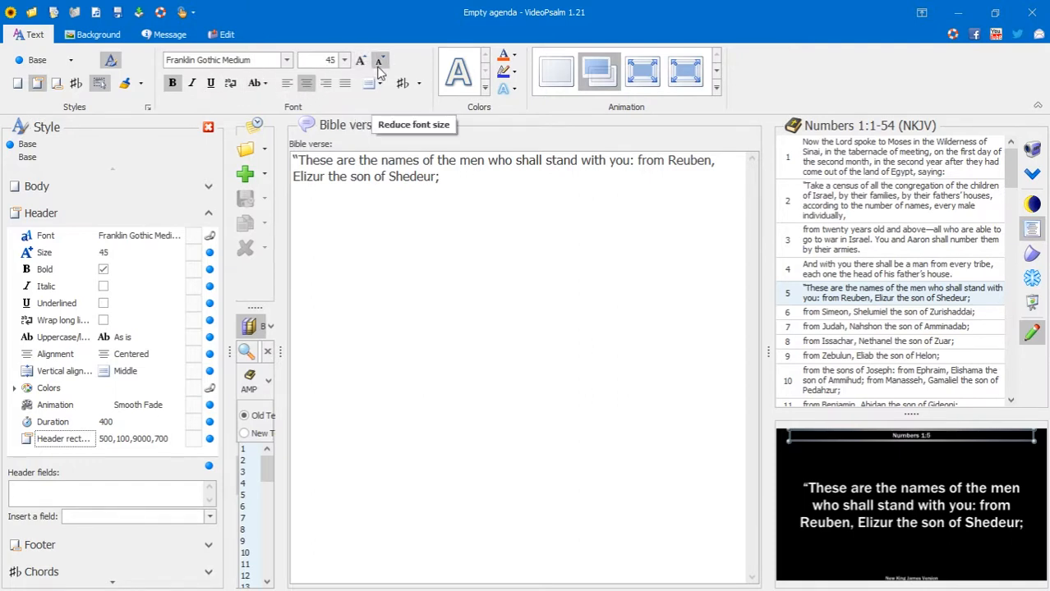
{"action": "left_click", "coordinate": [362, 65]}
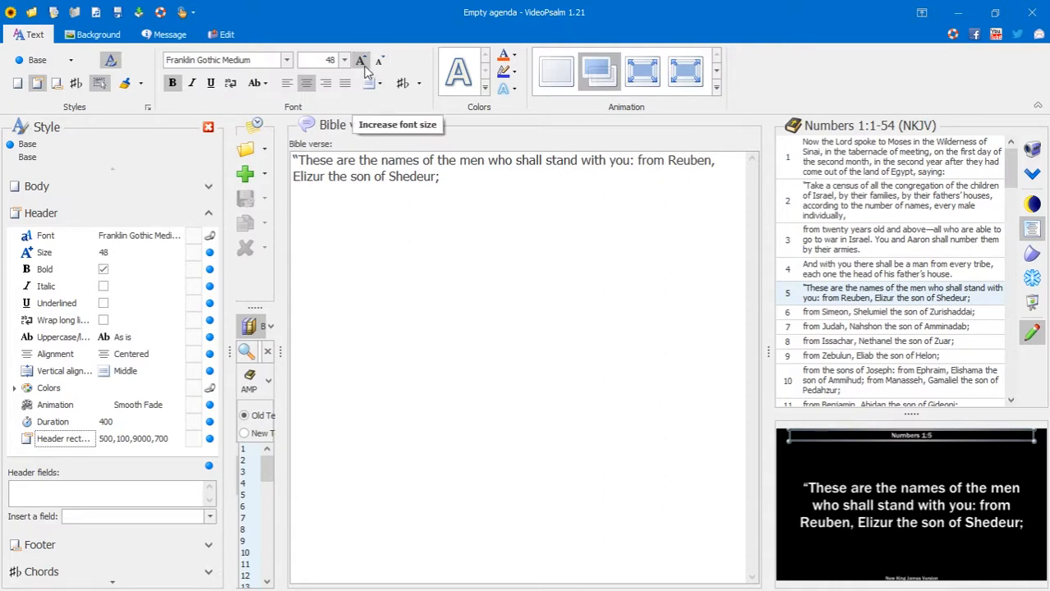
{"action": "left_click", "coordinate": [362, 64]}
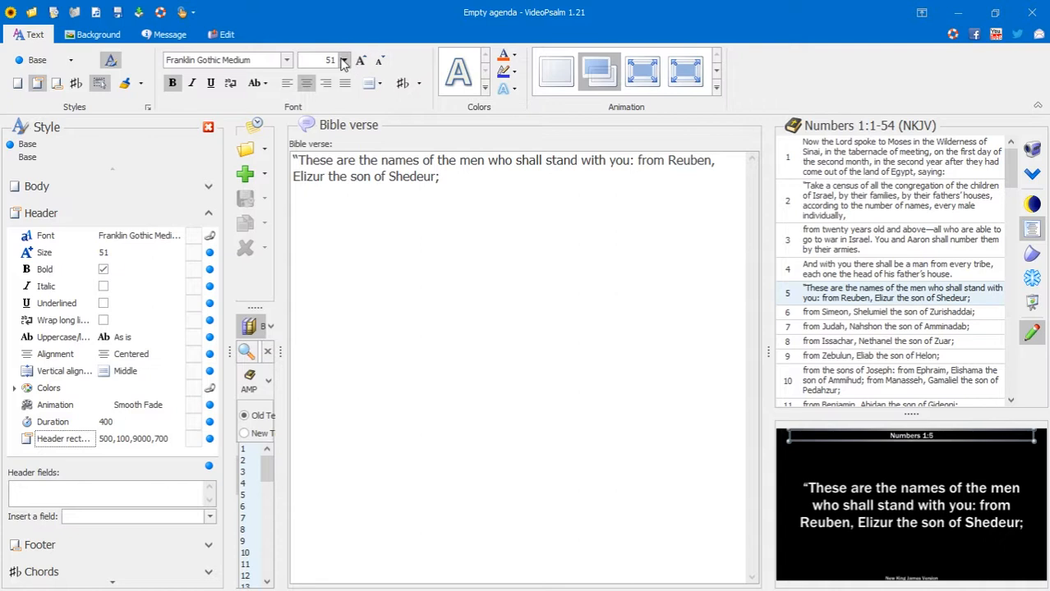
{"action": "left_click", "coordinate": [344, 60]}
{"action": "left_click", "coordinate": [329, 122]}
- Check the header on verses 6 and 5, and remove the Bibles-level overrides of its italic, size and alignment
{"action": "left_click", "coordinate": [899, 319]}
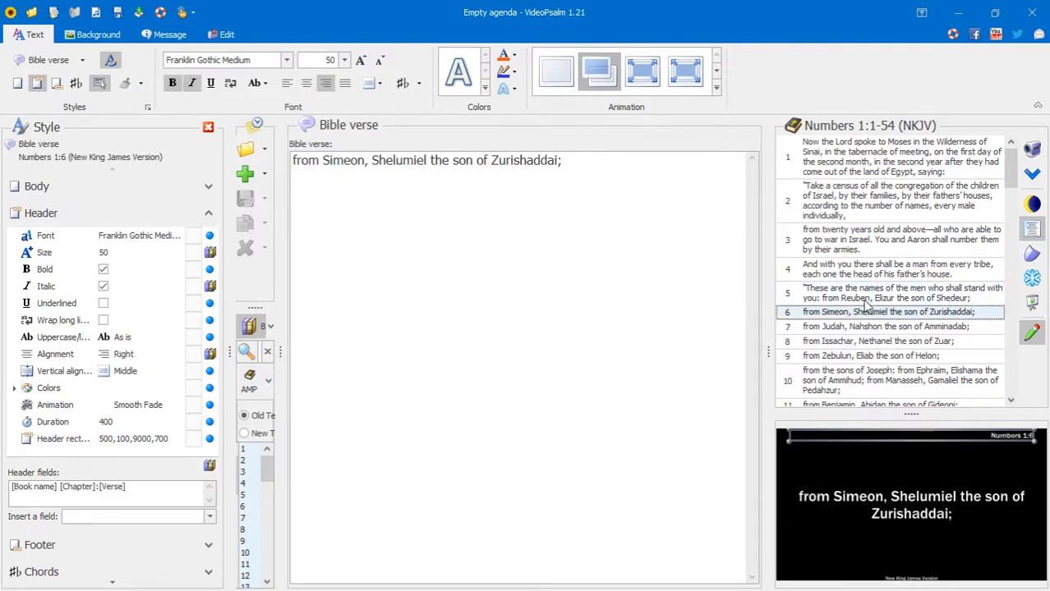
{"action": "left_click", "coordinate": [865, 305]}
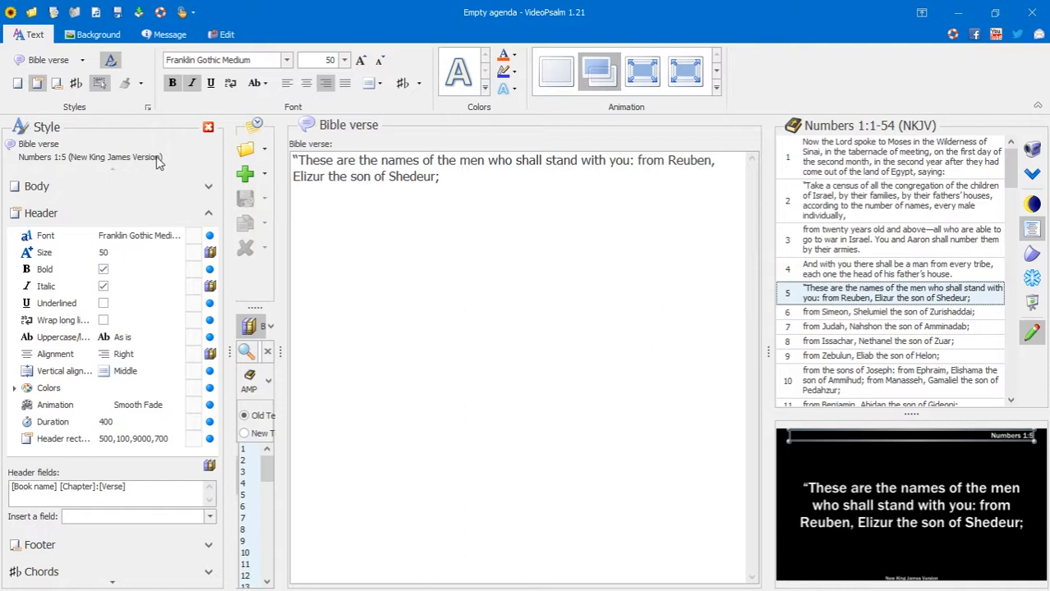
{"action": "left_click", "coordinate": [81, 64]}
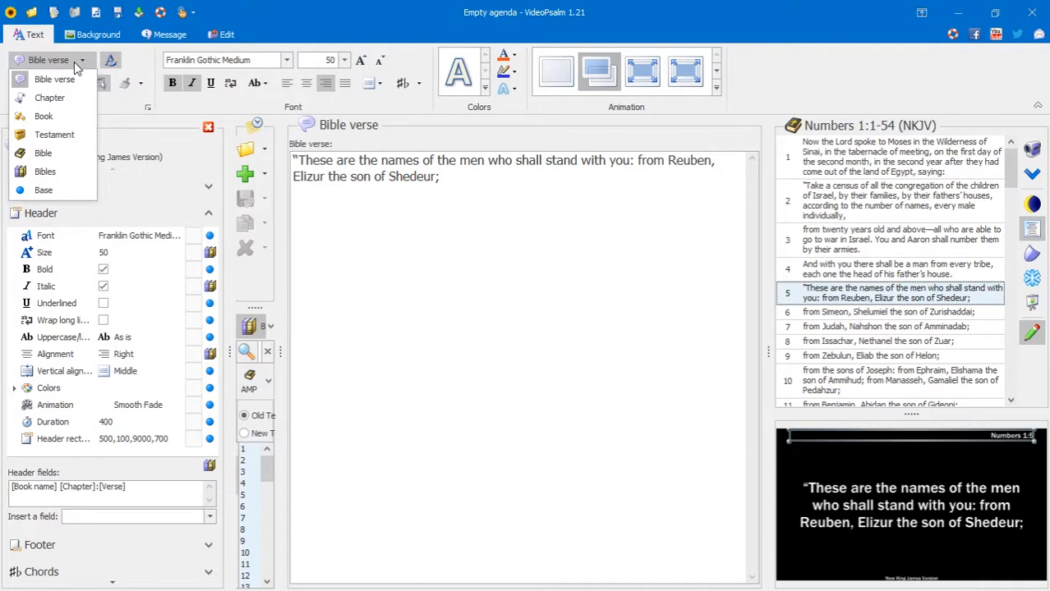
{"action": "left_click", "coordinate": [60, 167]}
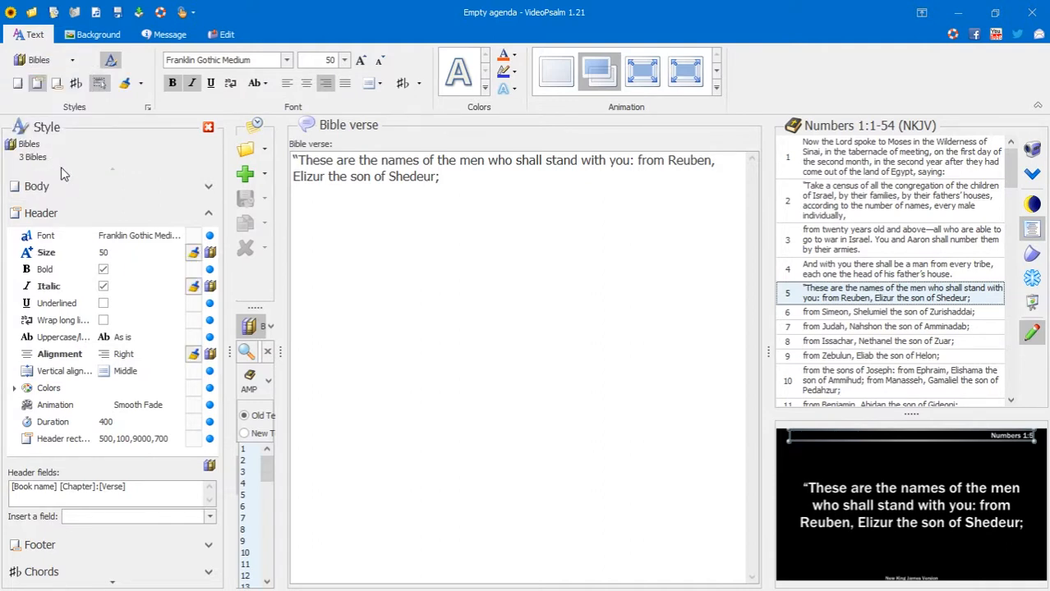
{"action": "left_click", "coordinate": [194, 288]}
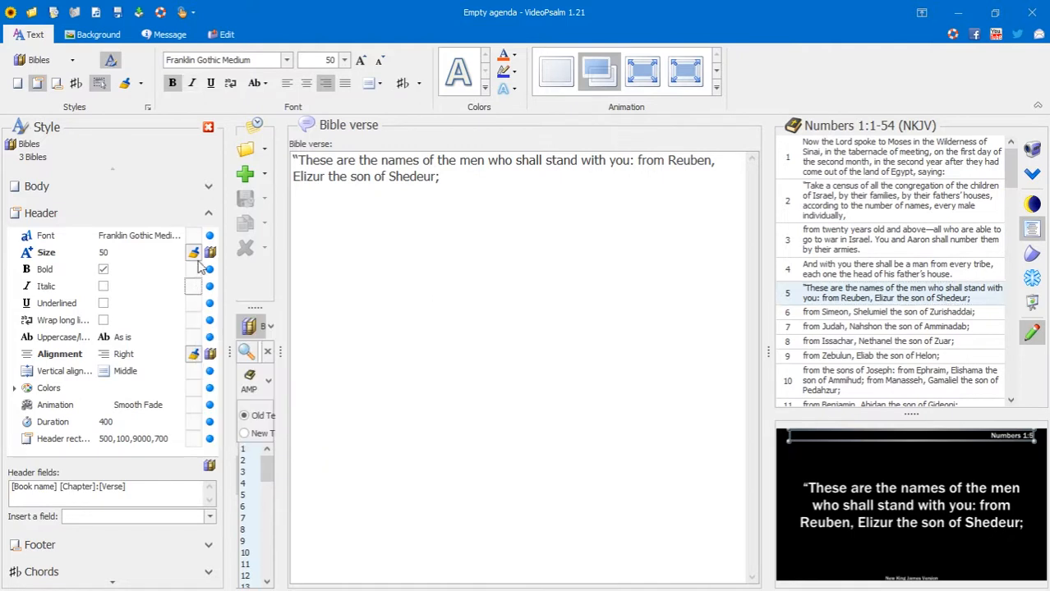
{"action": "left_click", "coordinate": [192, 252]}
{"action": "left_click", "coordinate": [192, 354]}
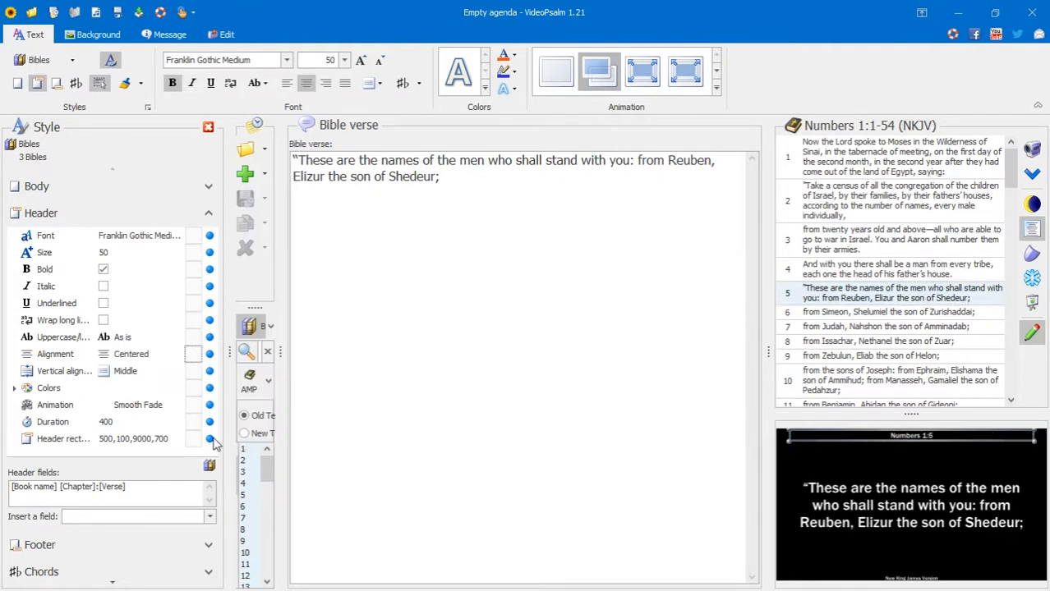
- Check the header settings at the Bible and Bibles style levels
{"action": "left_click", "coordinate": [58, 66]}
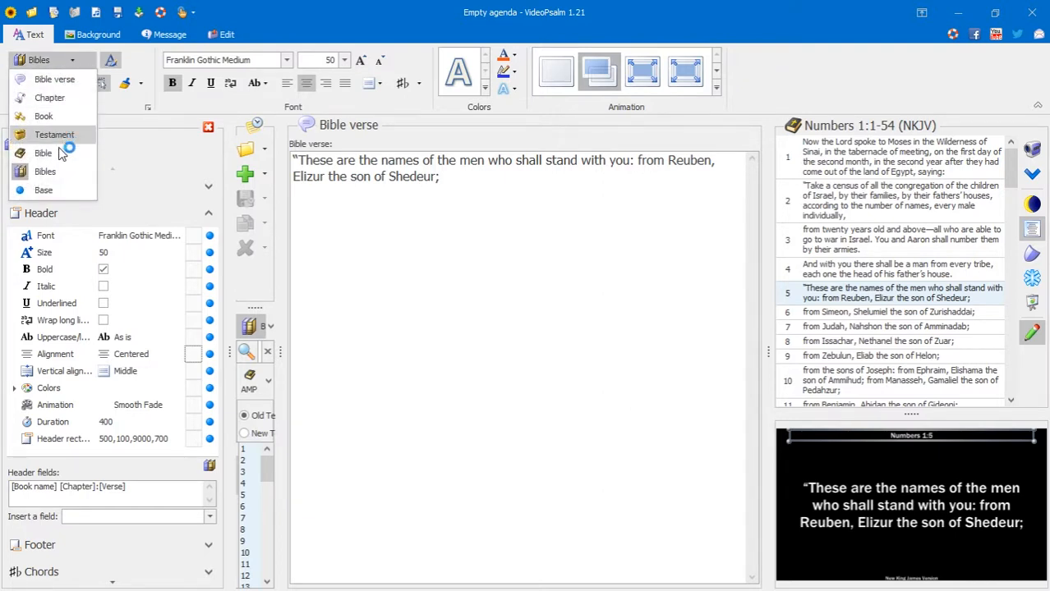
{"action": "left_click", "coordinate": [64, 171]}
{"action": "left_click", "coordinate": [56, 63]}
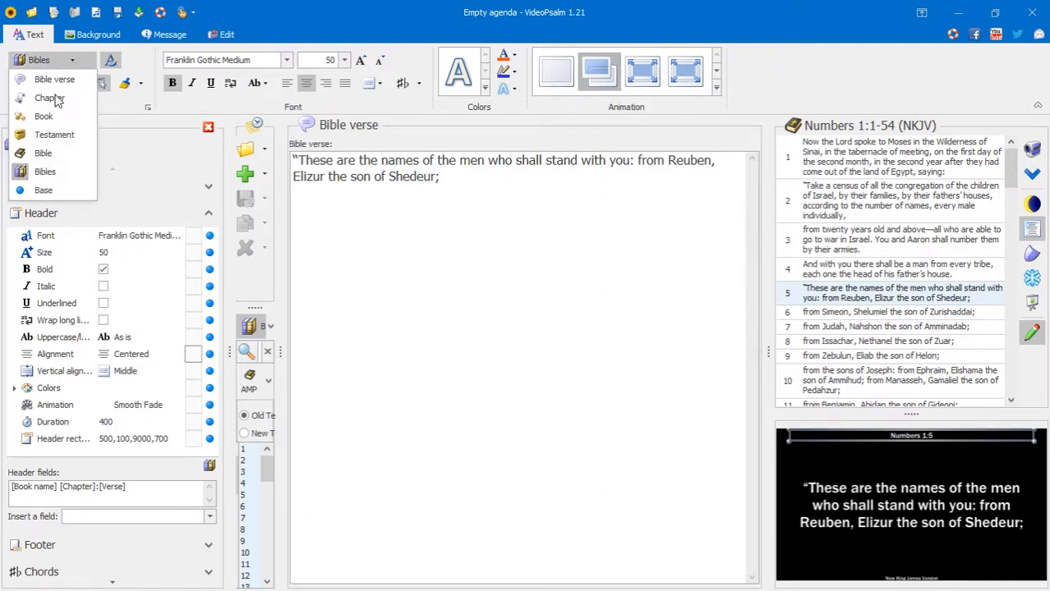
{"action": "left_click", "coordinate": [62, 157]}
{"action": "left_click", "coordinate": [74, 63]}
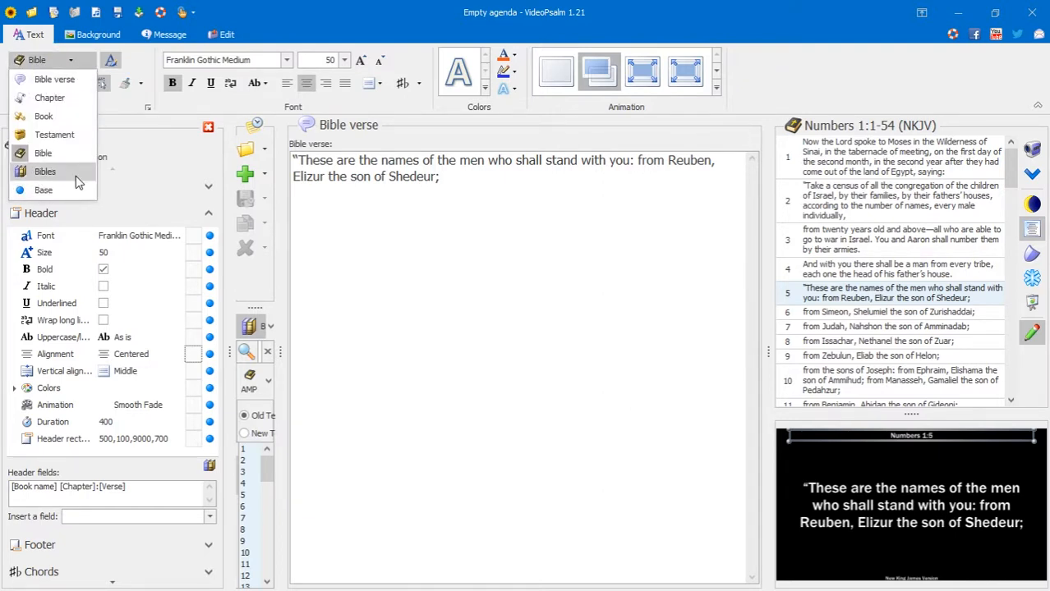
{"action": "left_click", "coordinate": [74, 173]}
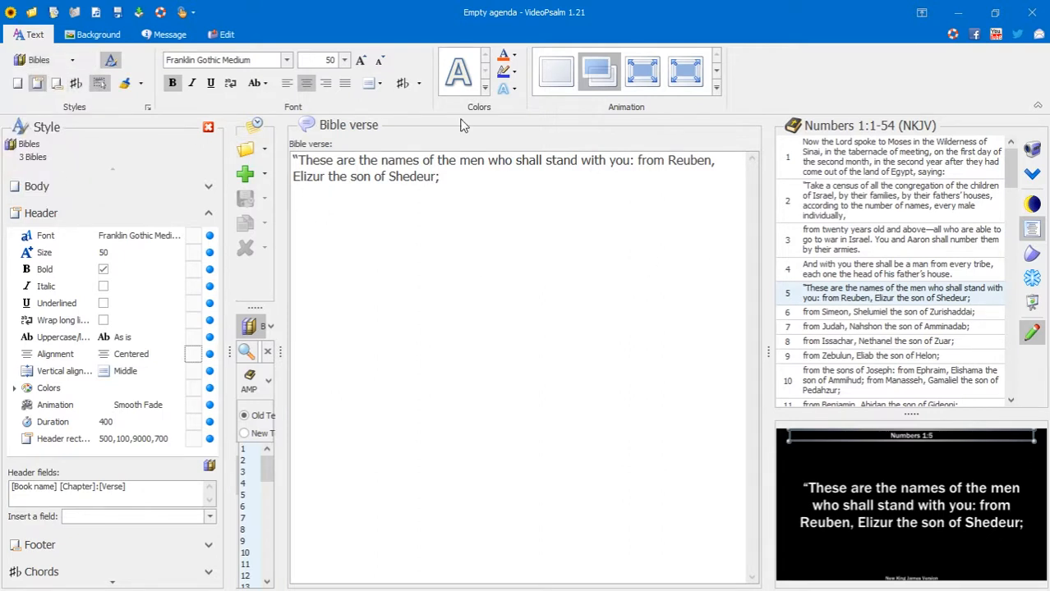
- Preview the header on several verses between Numbers 1:2 and 1:7, ending at verse 4
{"action": "left_click", "coordinate": [938, 328]}
{"action": "left_click", "coordinate": [866, 247]}
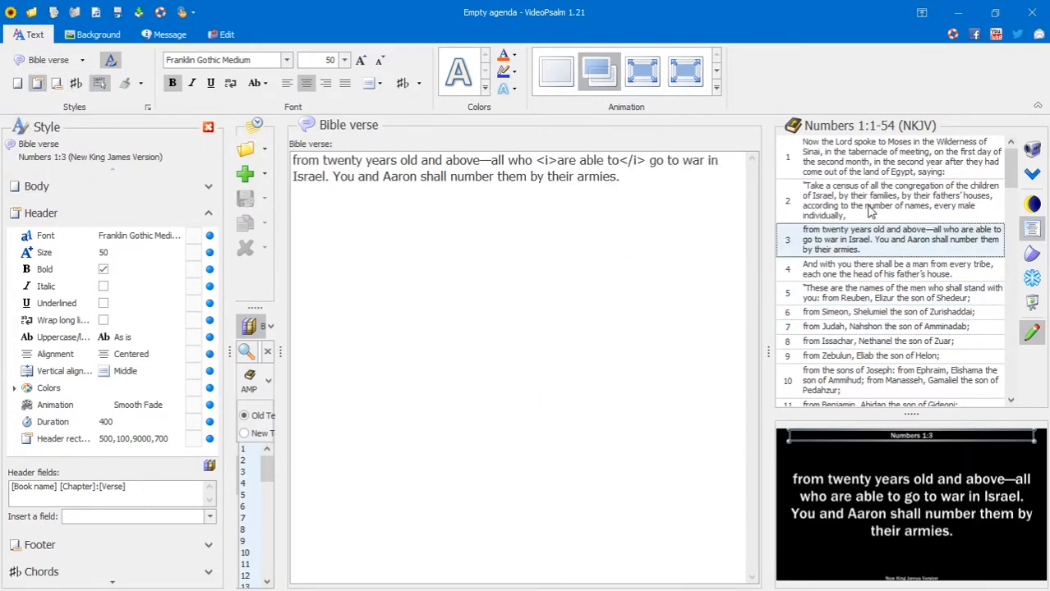
{"action": "left_click", "coordinate": [870, 212]}
{"action": "left_click", "coordinate": [820, 264]}
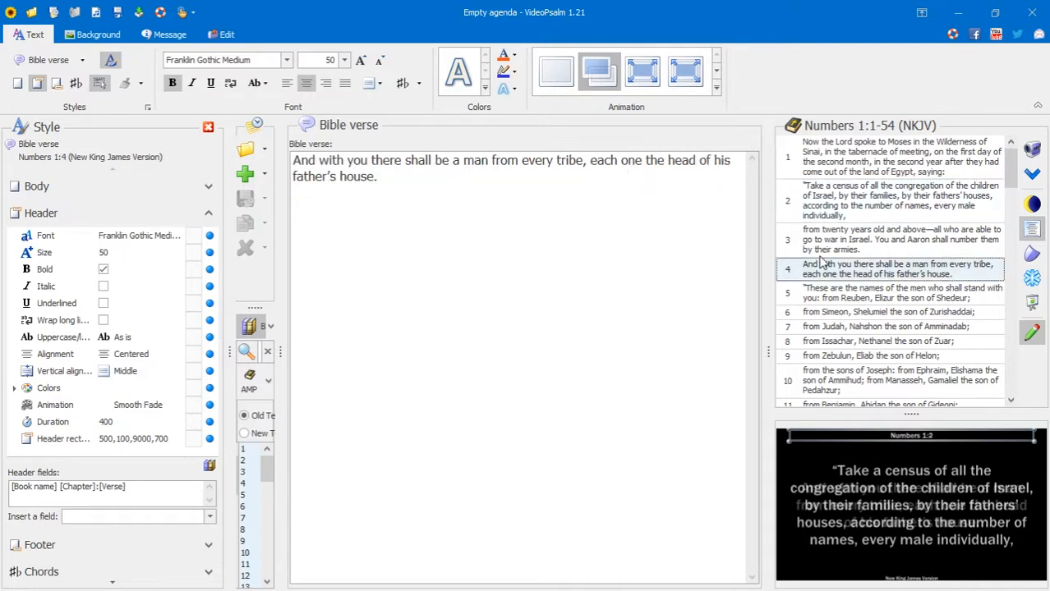
{"action": "left_click", "coordinate": [40, 62]}
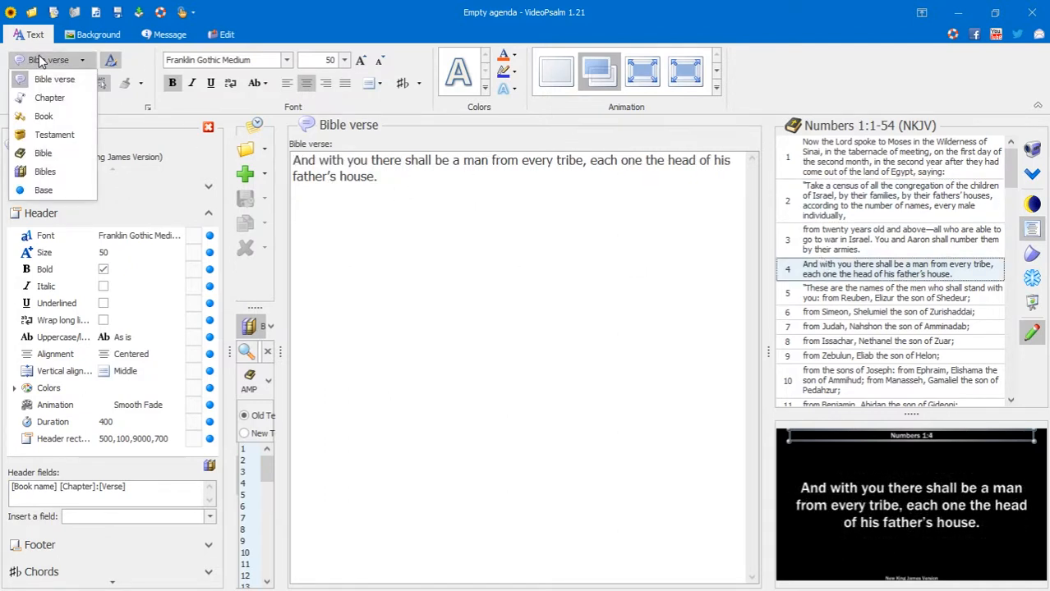
{"action": "left_click", "coordinate": [51, 79]}
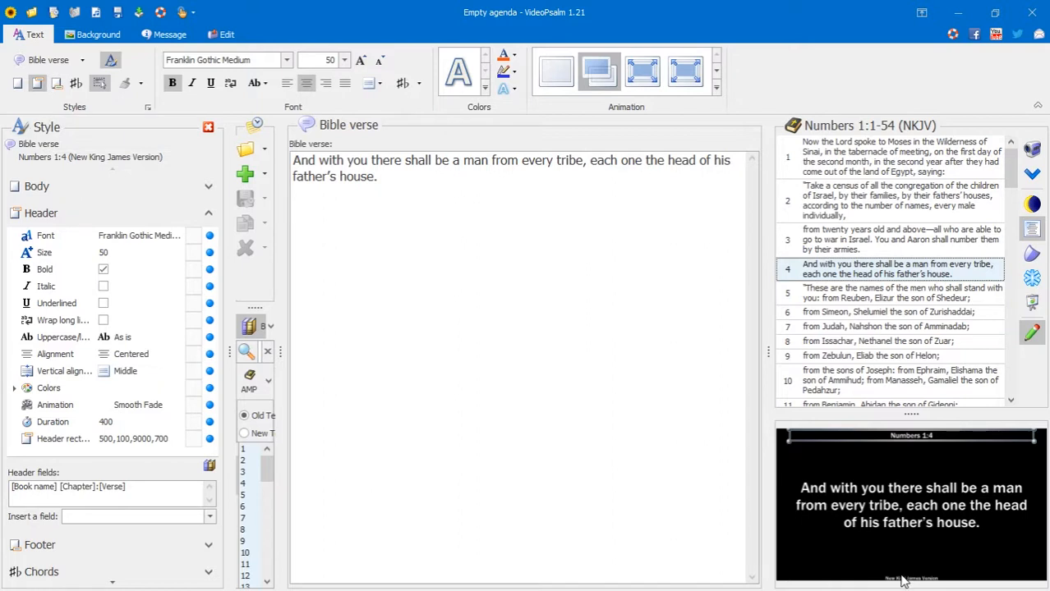
{"action": "left_click", "coordinate": [59, 84]}
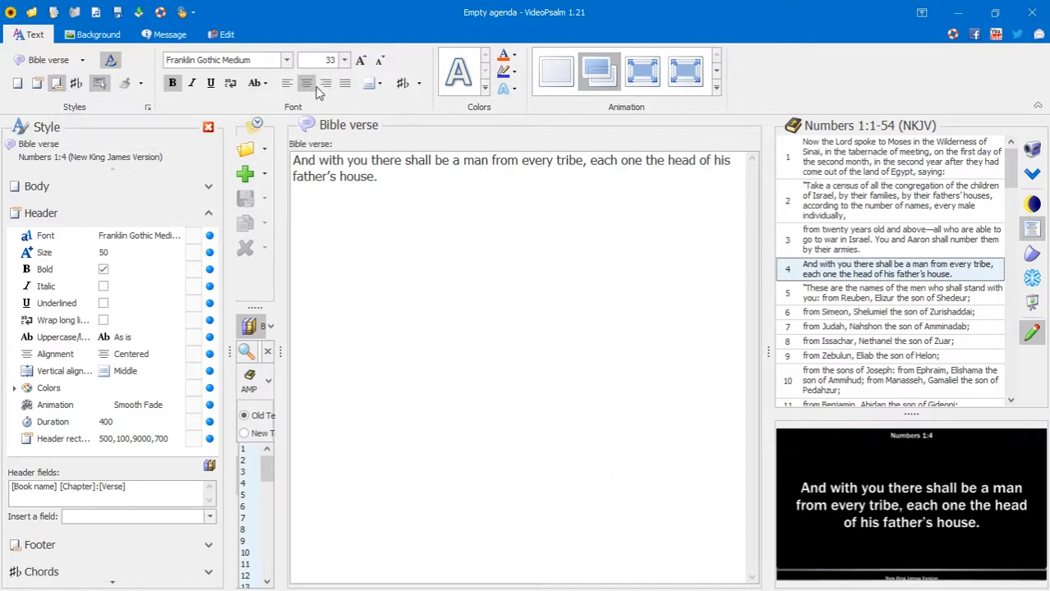
{"action": "left_click", "coordinate": [383, 89]}
{"action": "left_click", "coordinate": [417, 149]}
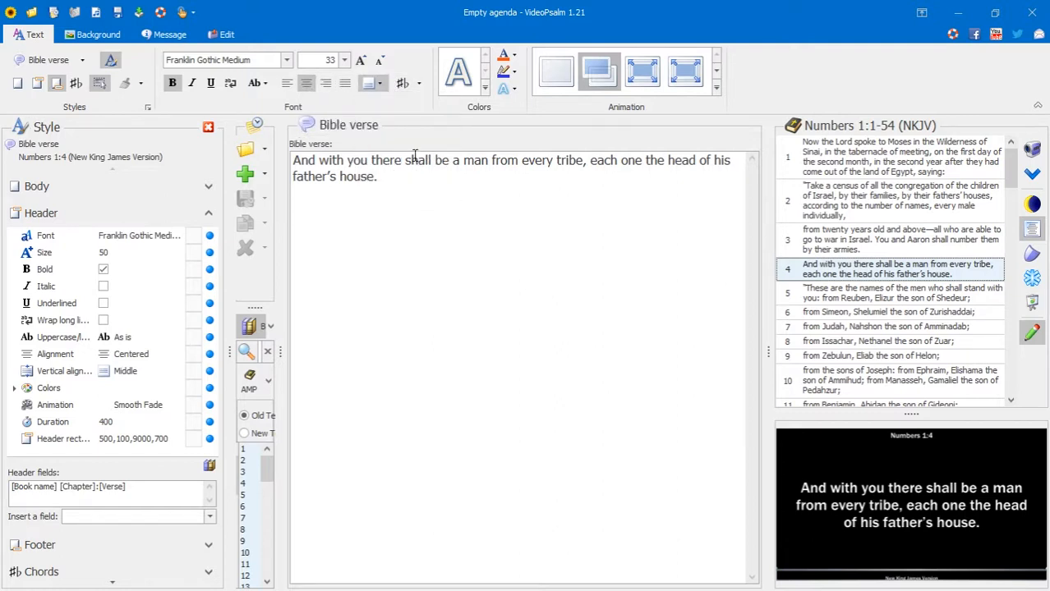
{"action": "left_click", "coordinate": [78, 63]}
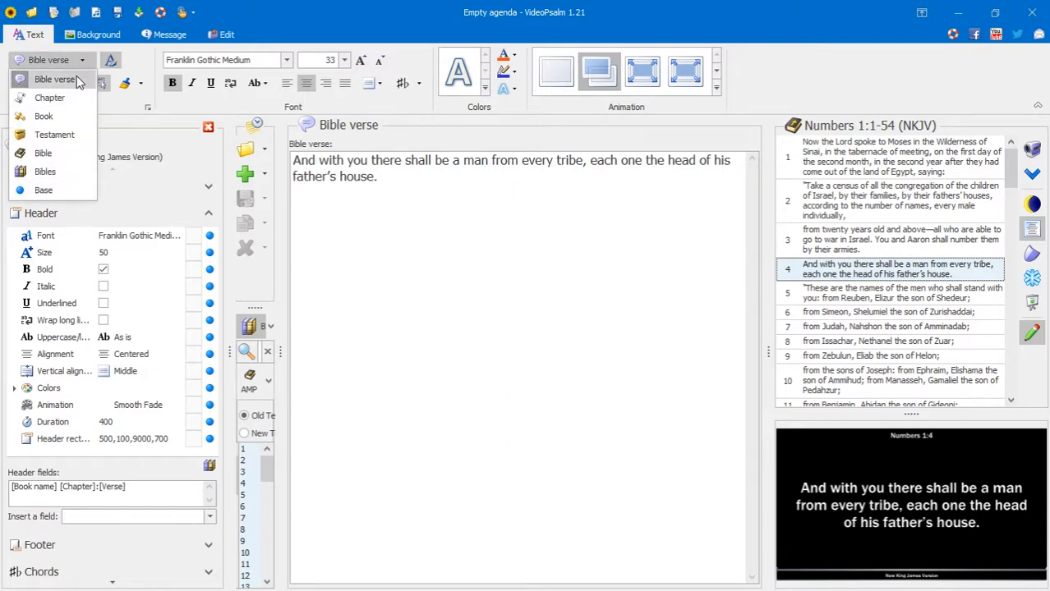
{"action": "left_click", "coordinate": [82, 79]}
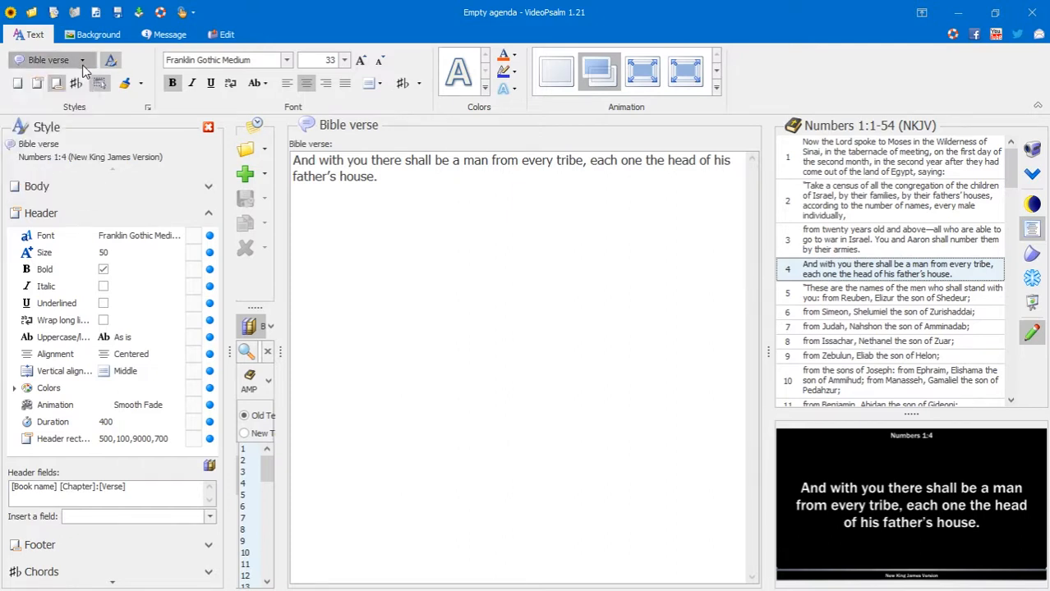
{"action": "left_click", "coordinate": [123, 83]}
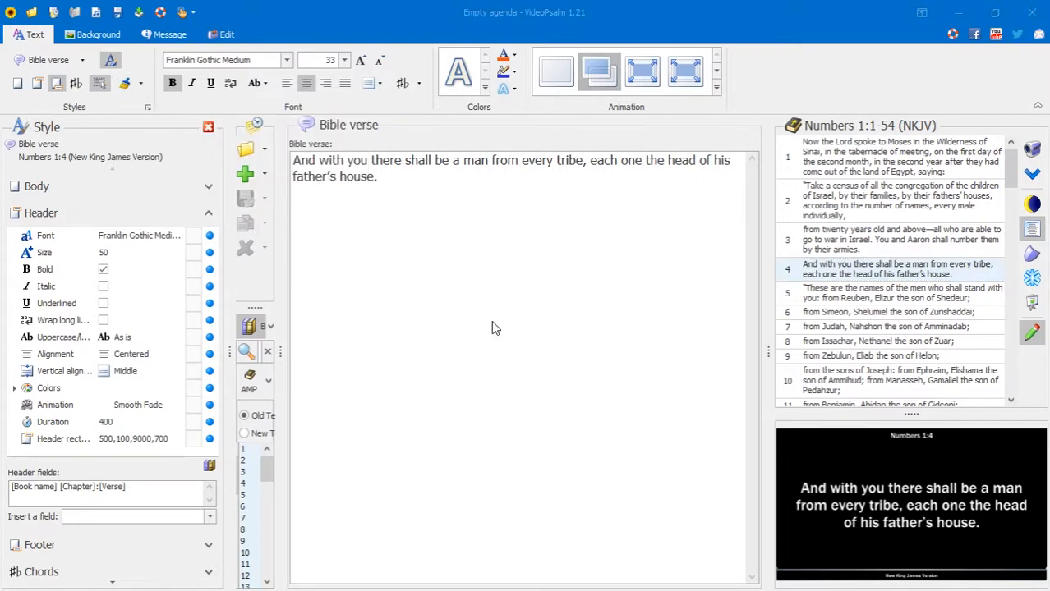
{"action": "left_click", "coordinate": [492, 324]}
- Set the footer to Middle vertical alignment and font size 50 at the Base style level
{"action": "left_click", "coordinate": [80, 61]}
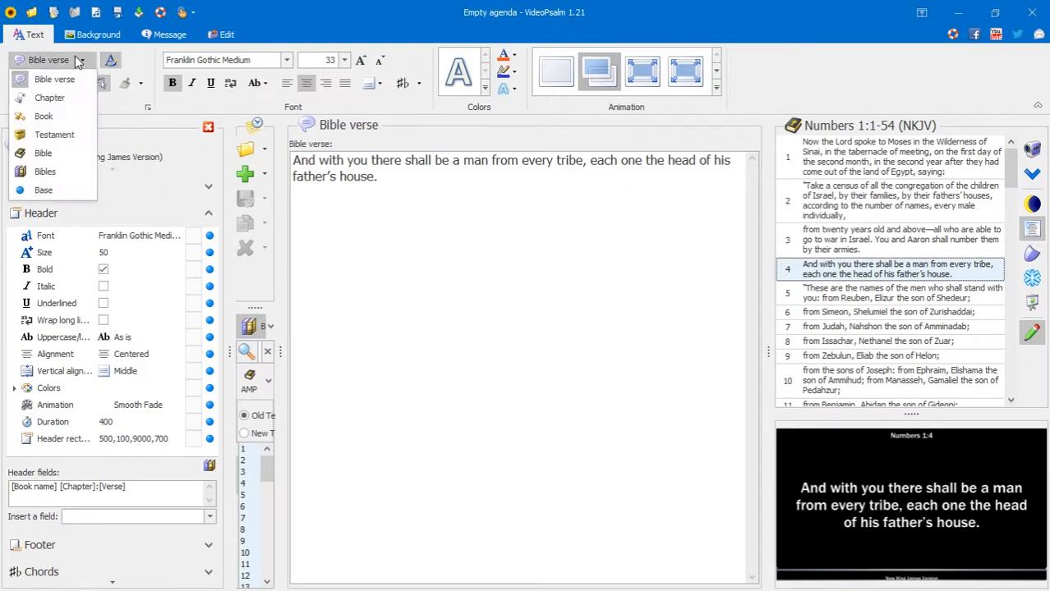
{"action": "left_click", "coordinate": [49, 188]}
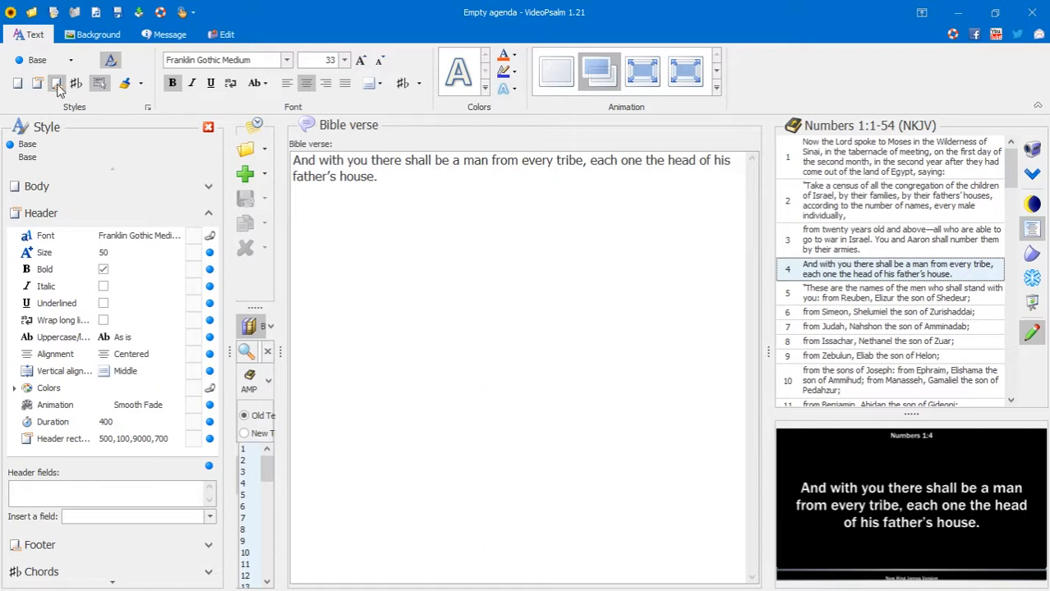
{"action": "left_click", "coordinate": [375, 84]}
{"action": "left_click", "coordinate": [388, 153]}
{"action": "left_click", "coordinate": [359, 63]}
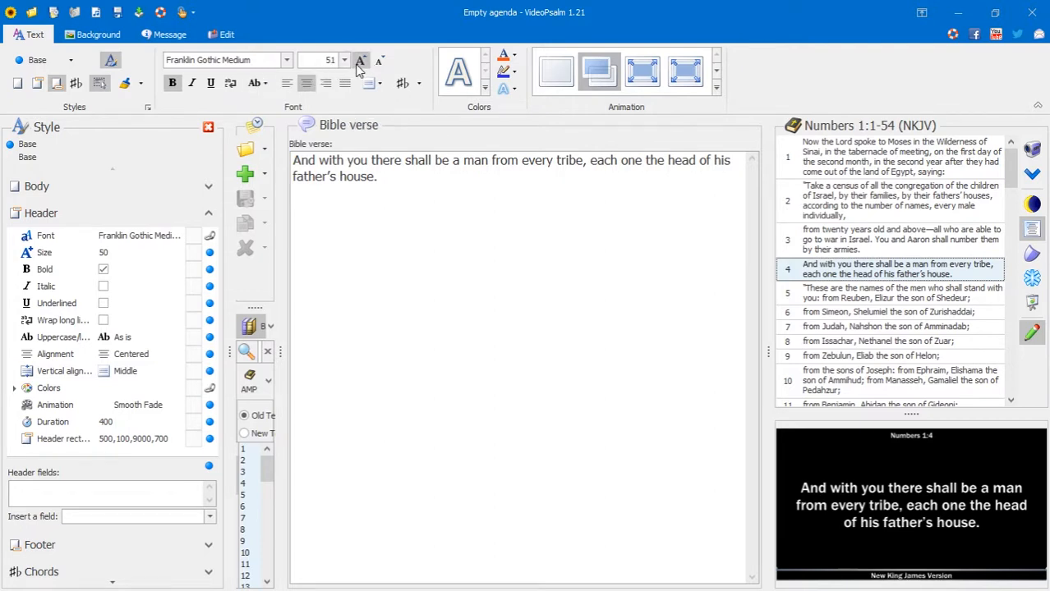
{"action": "left_click", "coordinate": [344, 60]}
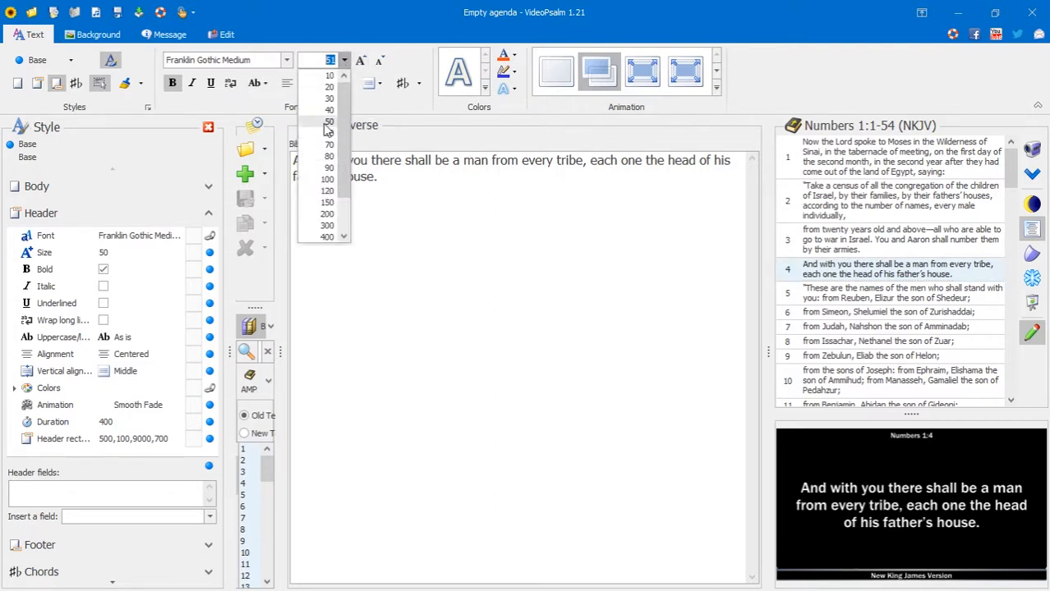
{"action": "left_click", "coordinate": [330, 130]}
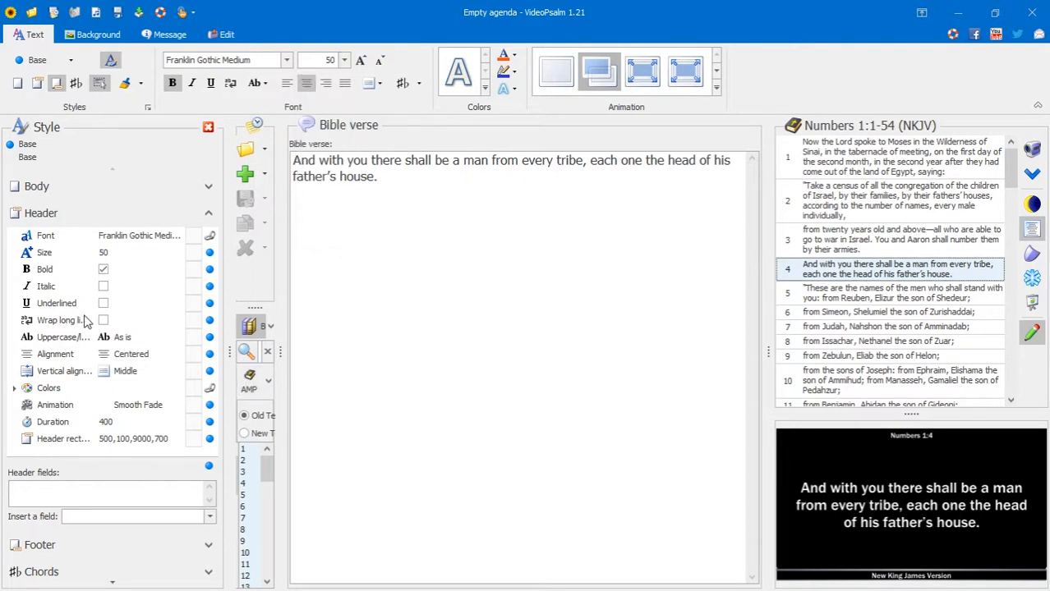
- Set the footer rectangle to 500,9300,9000,700 at the Base style level
{"action": "left_click", "coordinate": [60, 218]}
{"action": "left_click", "coordinate": [76, 236]}
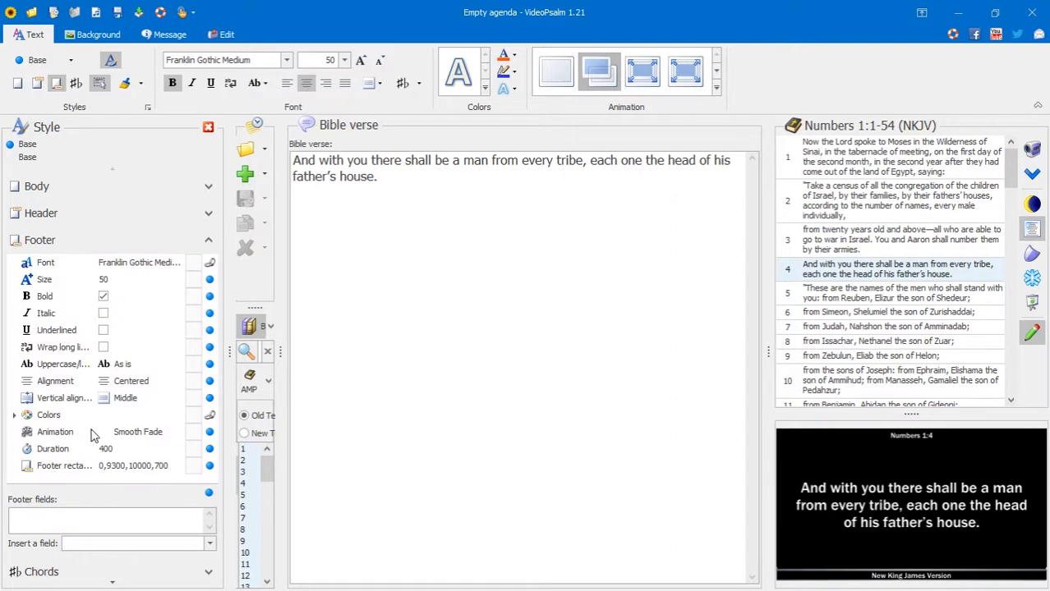
{"action": "left_click", "coordinate": [121, 466]}
{"action": "left_click_drag", "start_coordinate": [122, 467], "coordinate": [112, 468]}
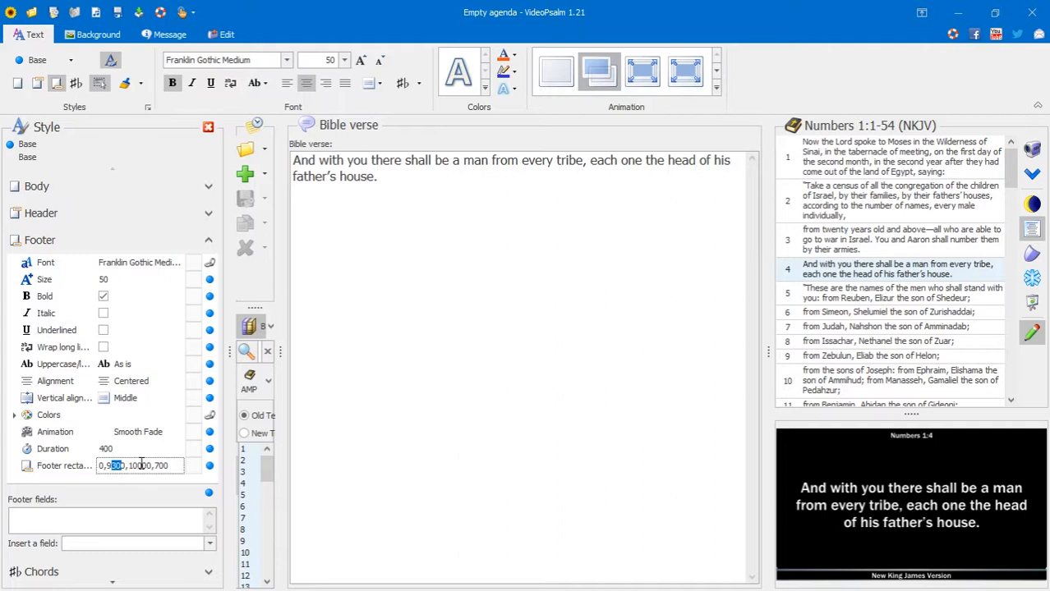
{"action": "left_click_drag", "start_coordinate": [137, 464], "coordinate": [129, 465]}
{"action": "type", "text": "9"}
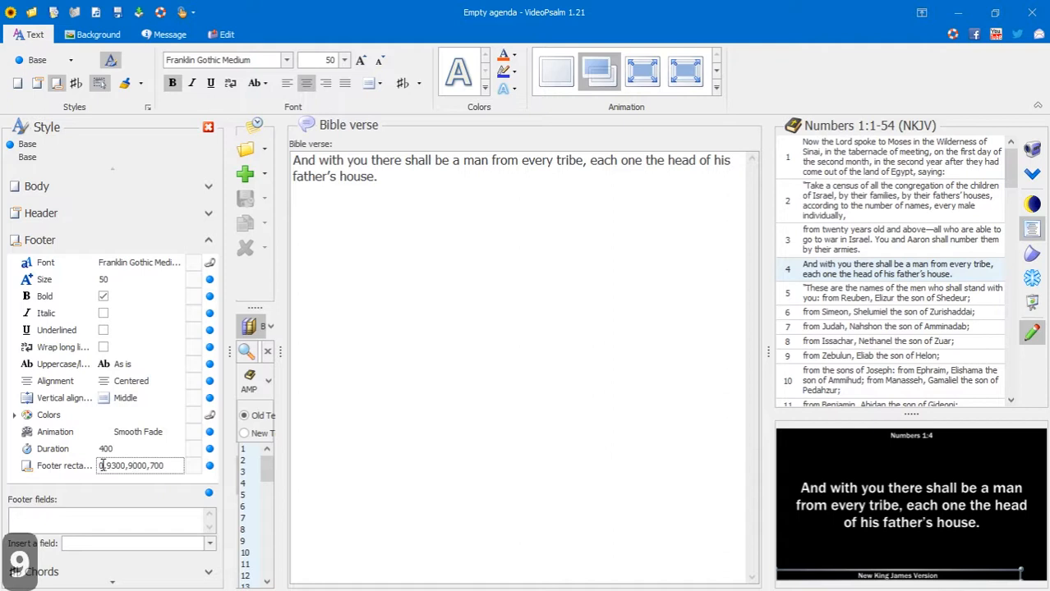
{"action": "type", "text": "500"}
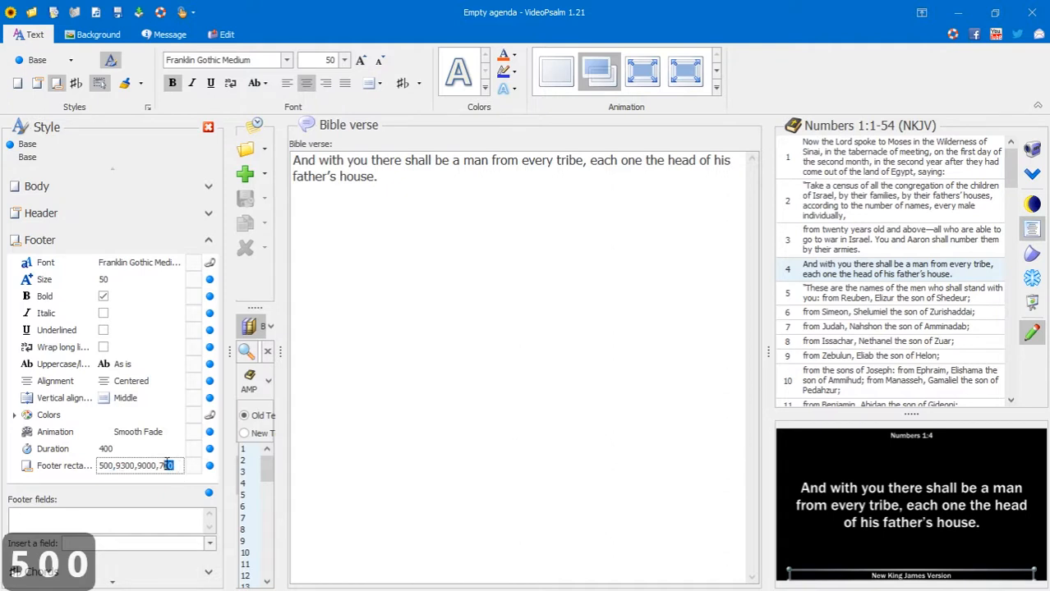
{"action": "left_click_drag", "start_coordinate": [164, 464], "coordinate": [162, 464]}
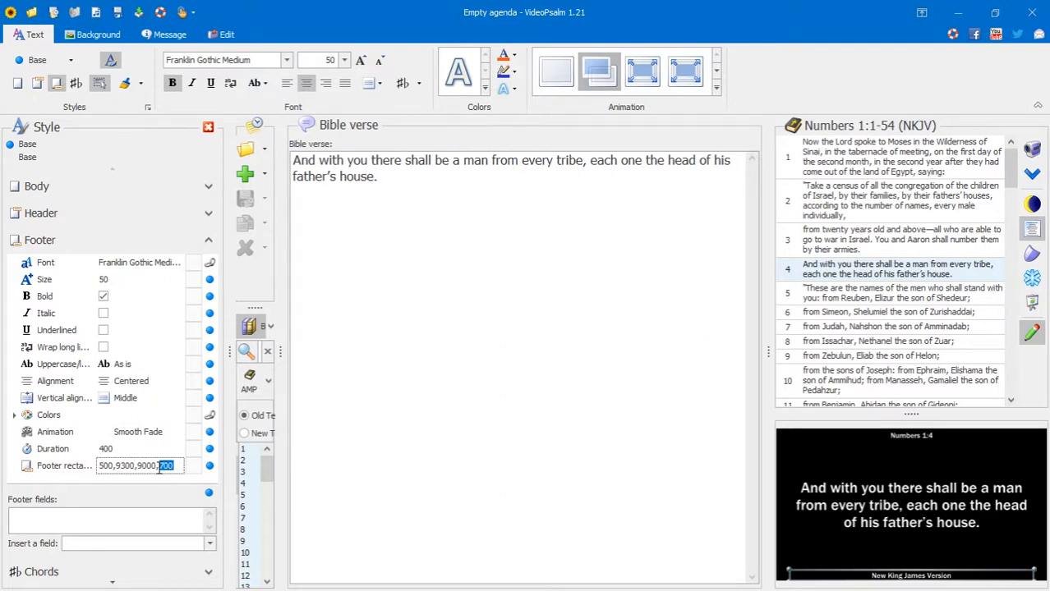
{"action": "left_click", "coordinate": [132, 465]}
- Compare with the header rectangle, try several vertical positions for the footer, and set its rectangle to 500,9200,9000,700
{"action": "left_click", "coordinate": [107, 216]}
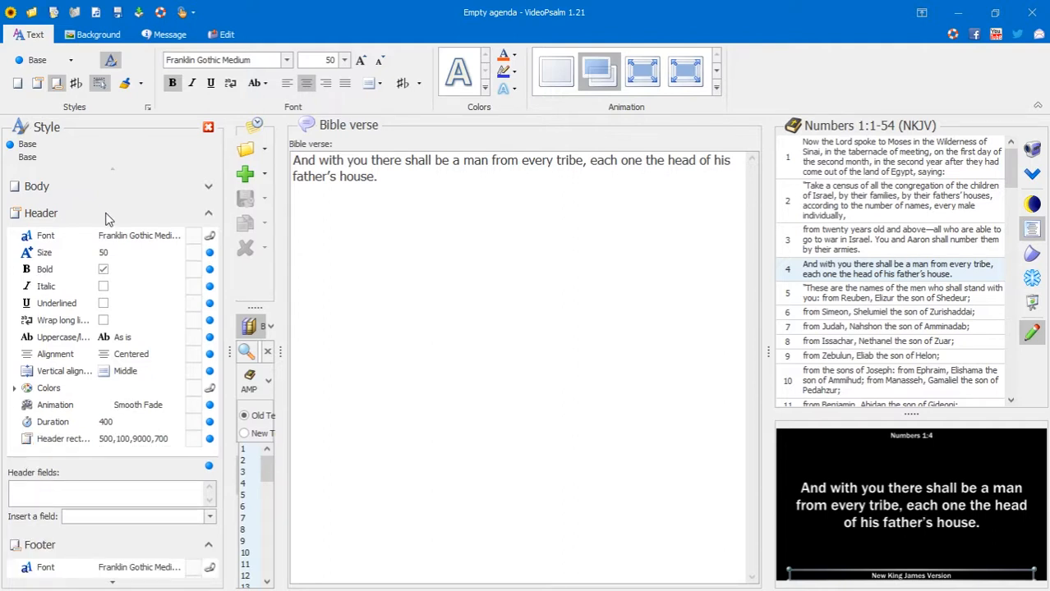
{"action": "left_click", "coordinate": [72, 217]}
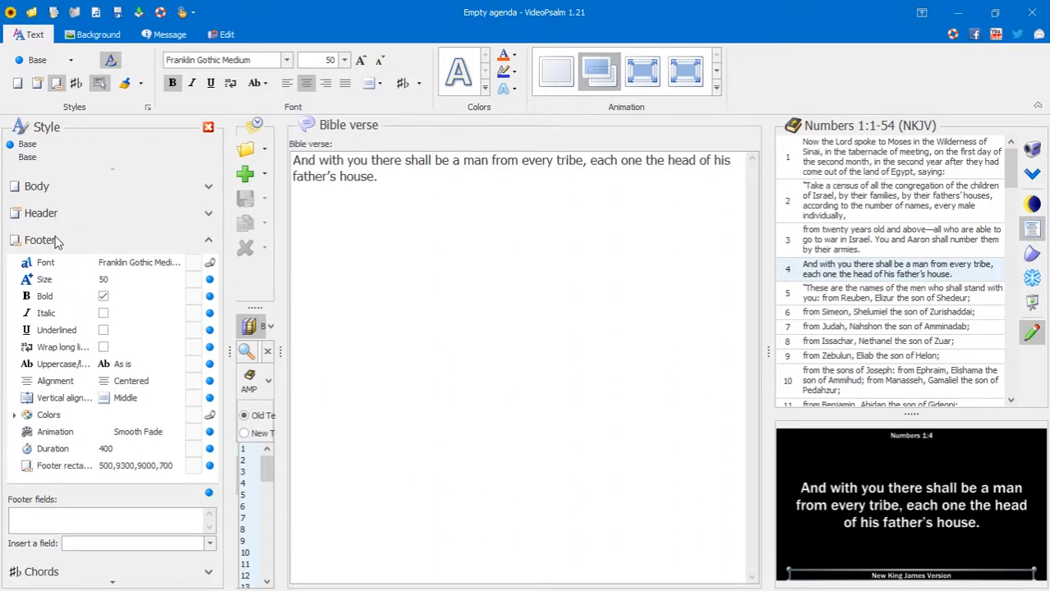
{"action": "left_click", "coordinate": [126, 472]}
{"action": "left_click_drag", "start_coordinate": [124, 467], "coordinate": [120, 466]}
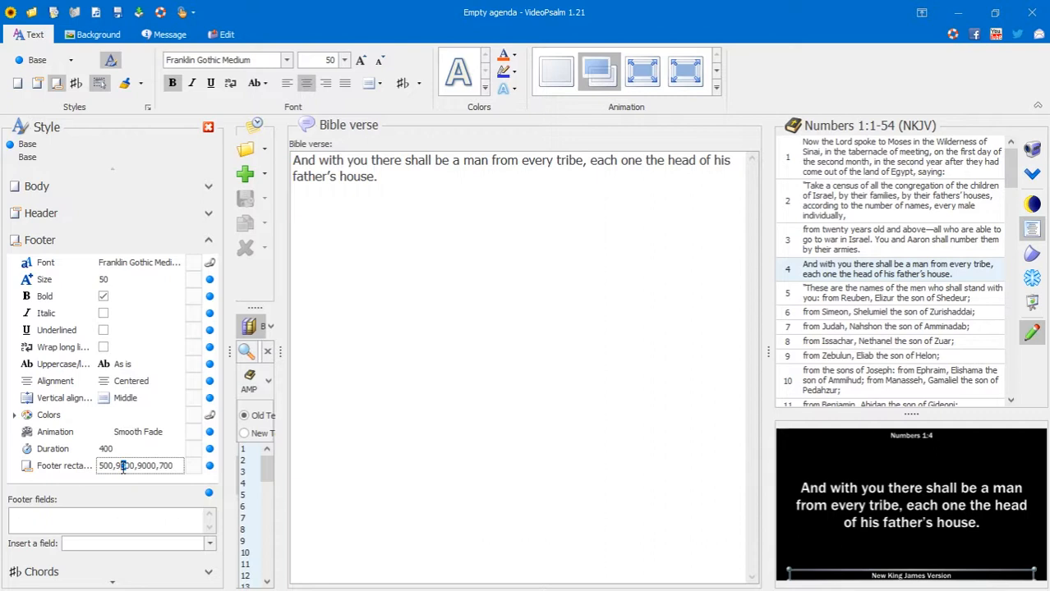
{"action": "type", "text": "0"}
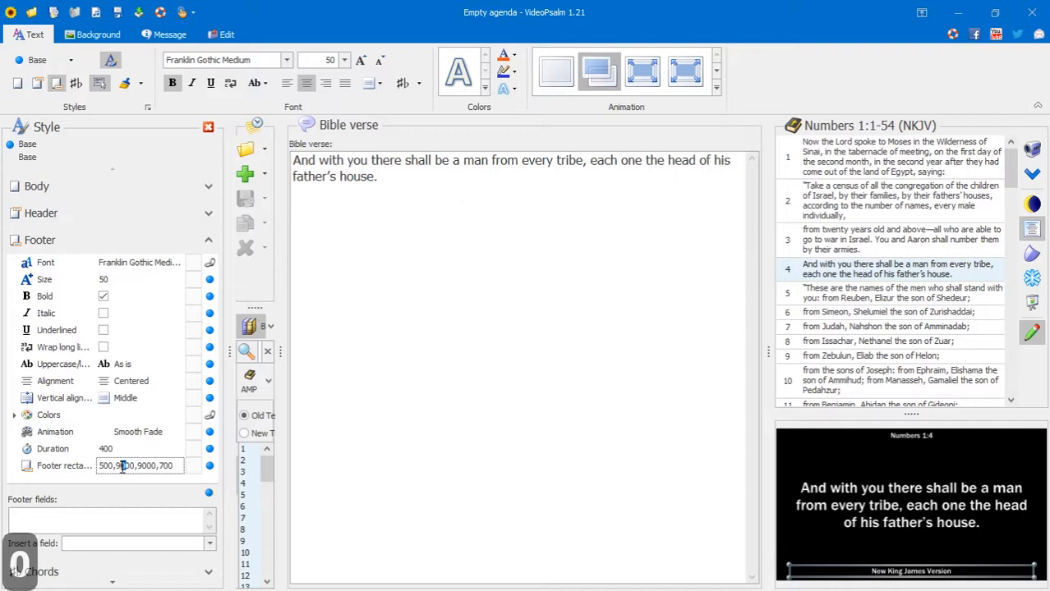
{"action": "type", "text": "1"}
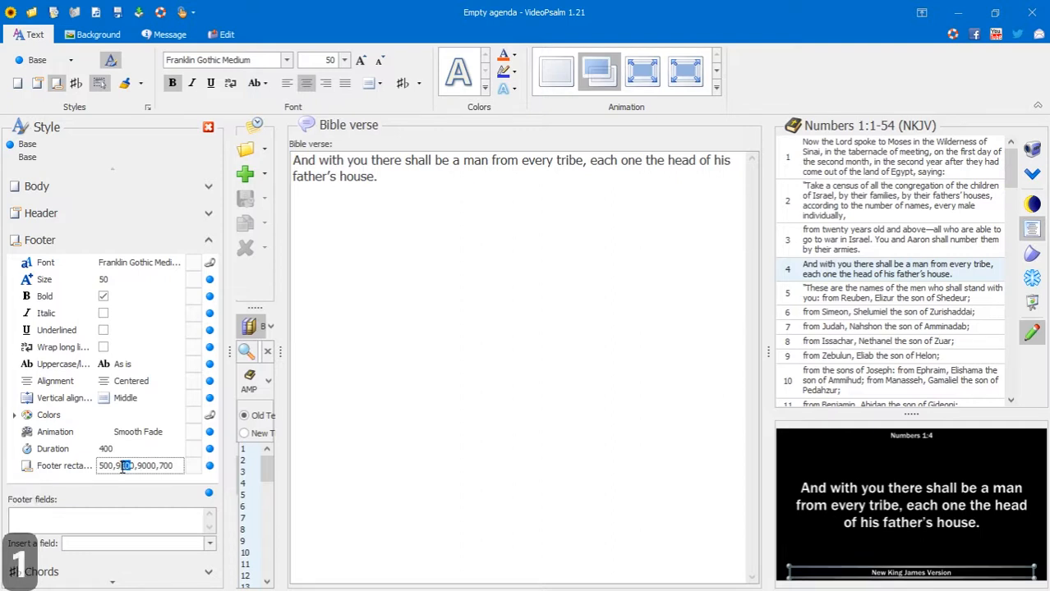
{"action": "type", "text": "5"}
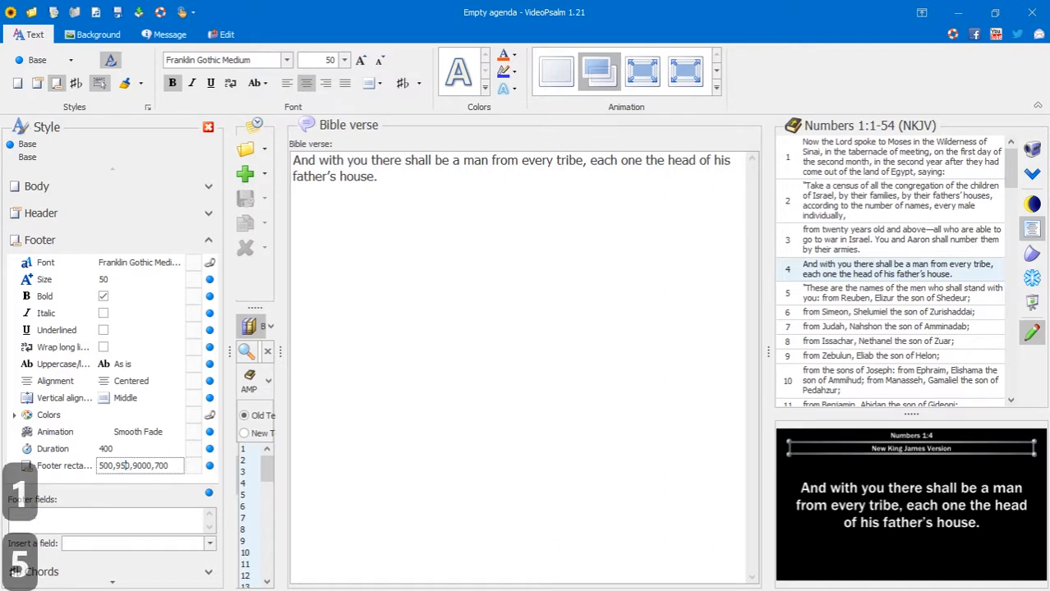
{"action": "type", "text": "0"}
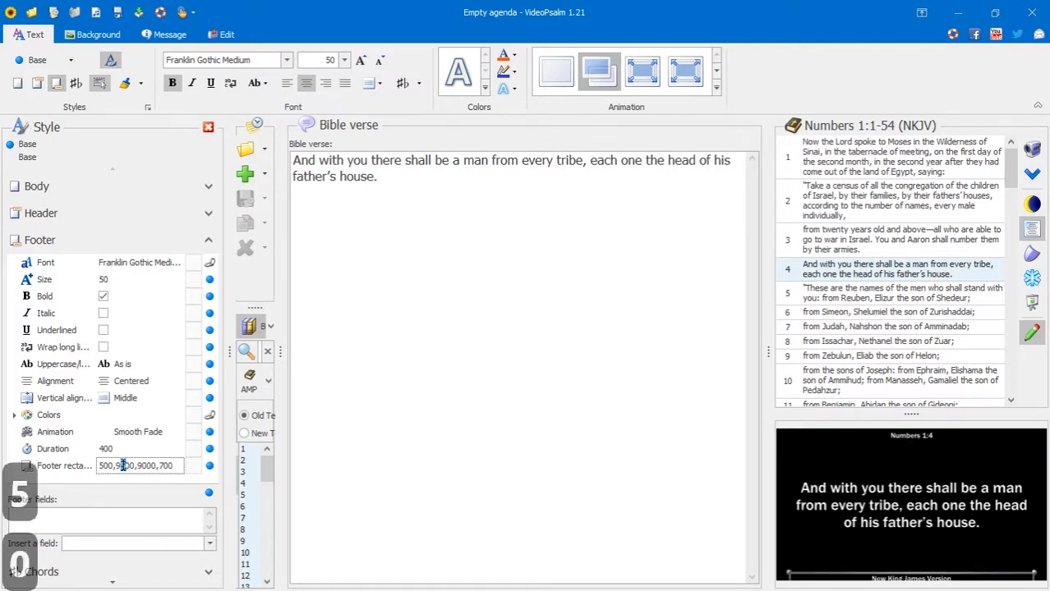
{"action": "type", "text": "4"}
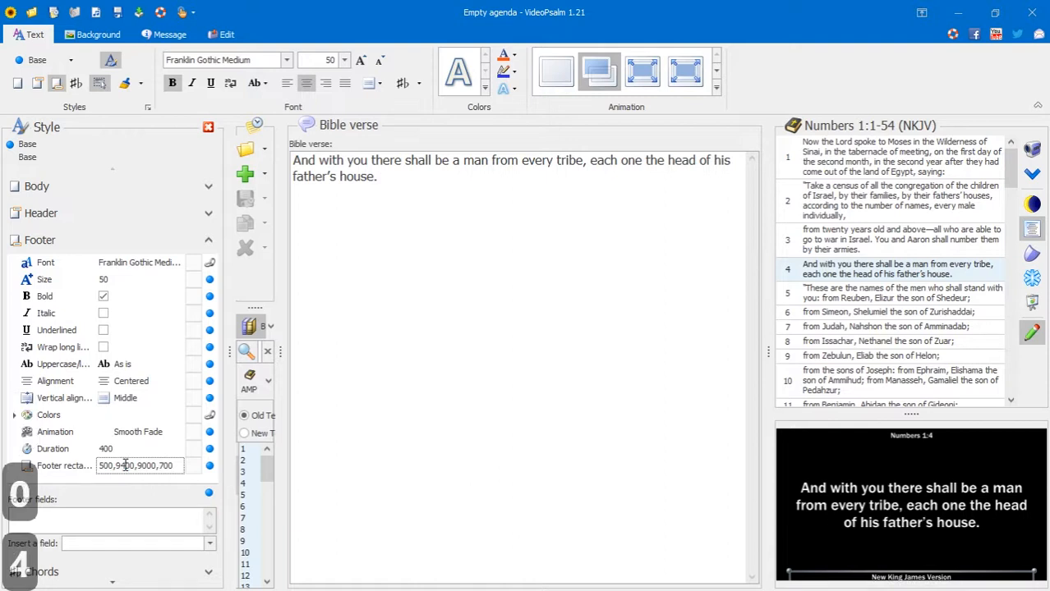
{"action": "type", "text": "3"}
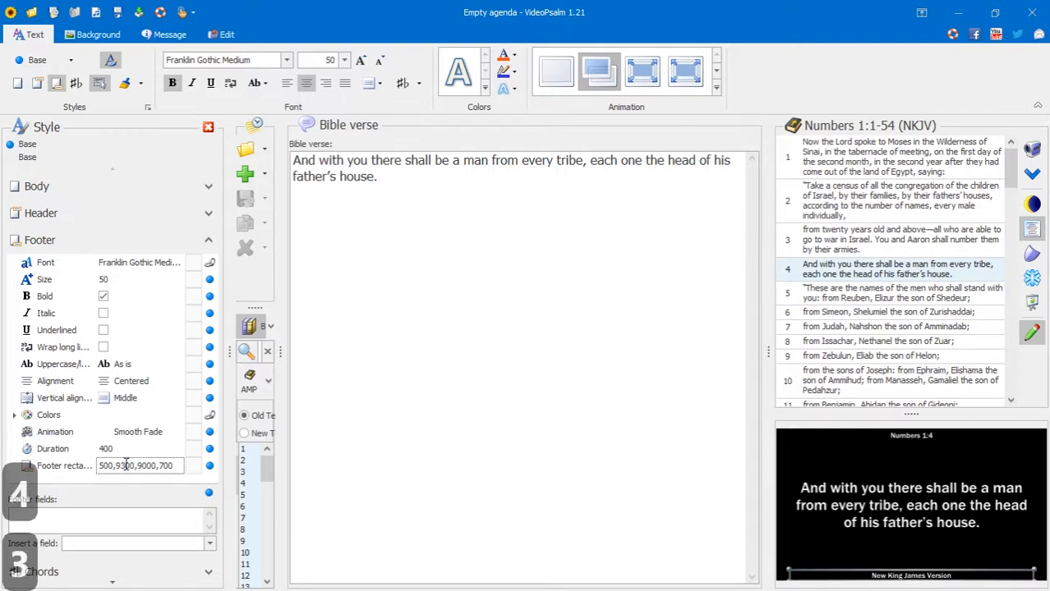
{"action": "type", "text": "4"}
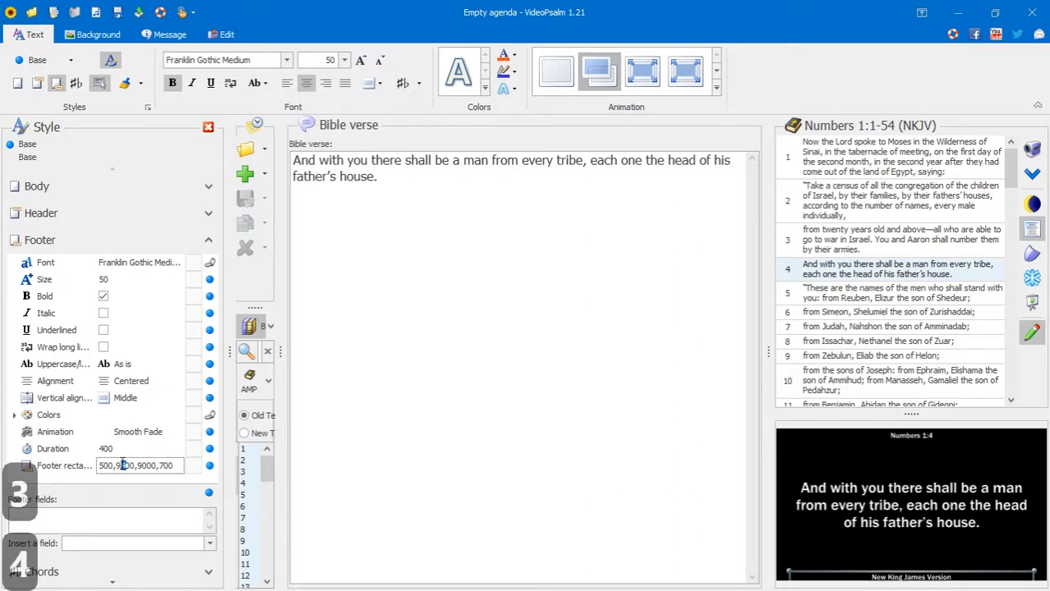
{"action": "type", "text": "2"}
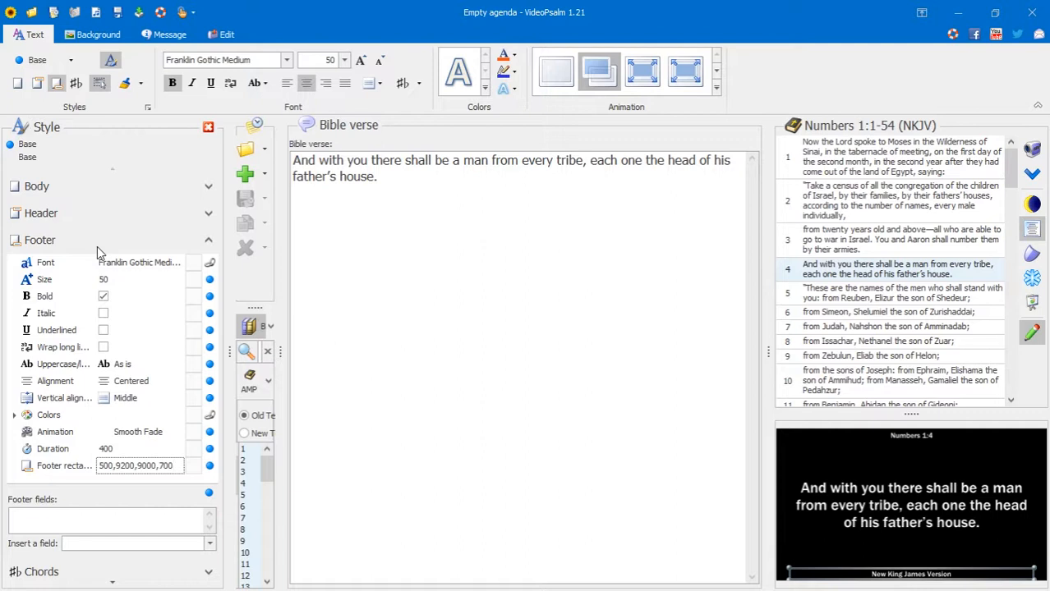
- Preview the footer on Numbers 1:5 and 1:6, and return to verse 4
{"action": "left_click", "coordinate": [868, 299]}
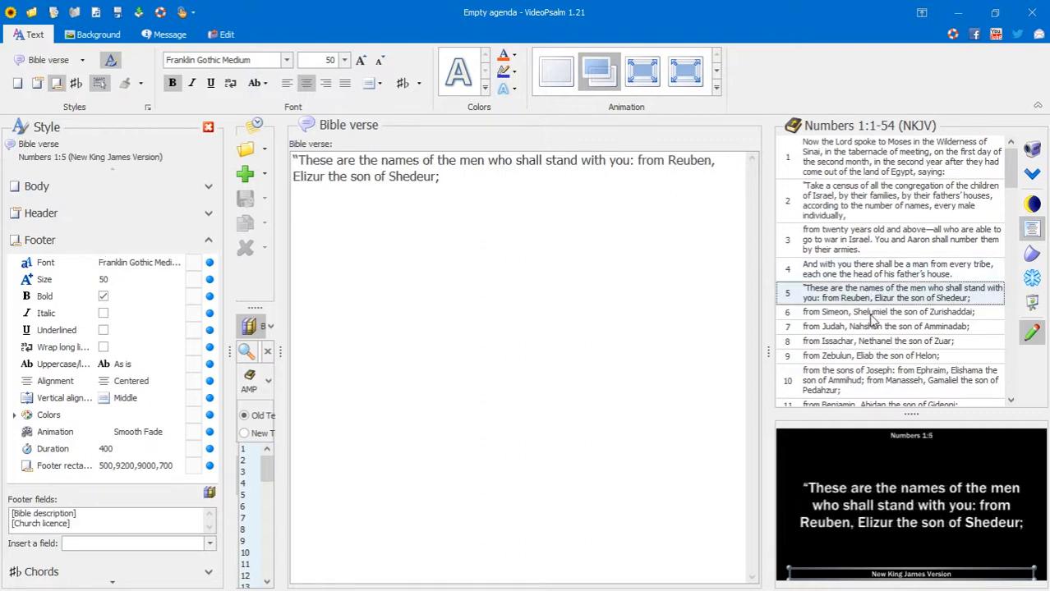
{"action": "left_click", "coordinate": [873, 316]}
{"action": "key", "text": "Up"}
{"action": "key", "text": "Up"}
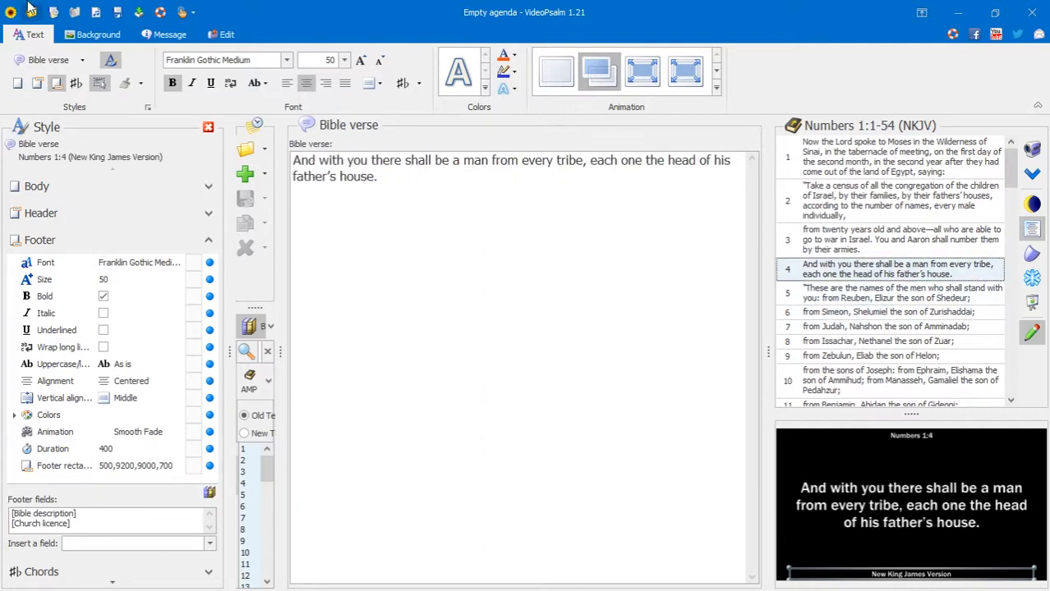
- Check the footer settings at the Bibles and Base style levels
{"action": "left_click", "coordinate": [75, 60]}
{"action": "left_click", "coordinate": [75, 59]}
{"action": "left_click", "coordinate": [75, 60]}
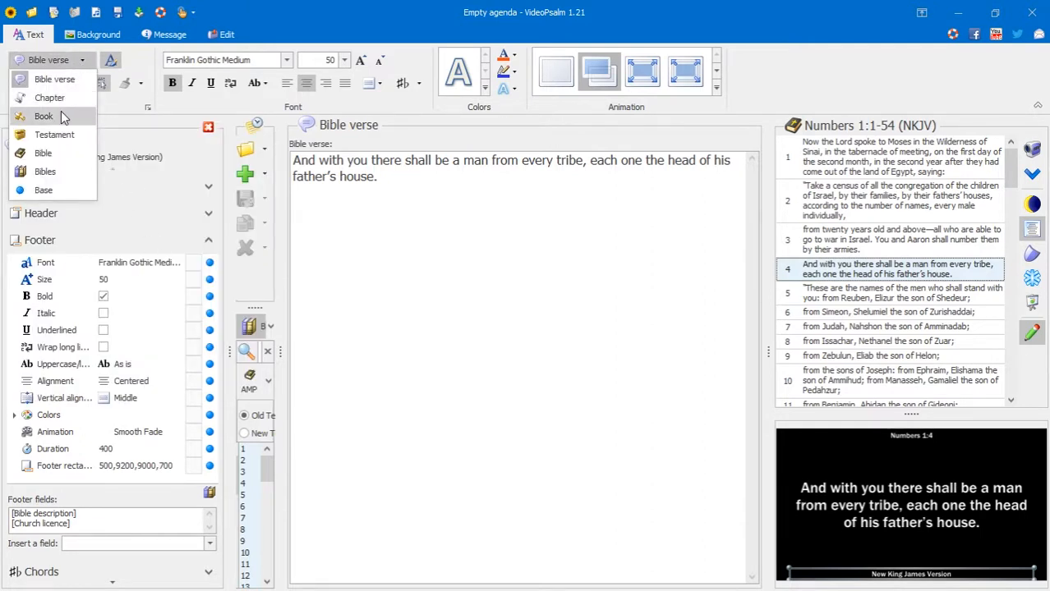
{"action": "left_click", "coordinate": [46, 172]}
{"action": "left_click", "coordinate": [66, 64]}
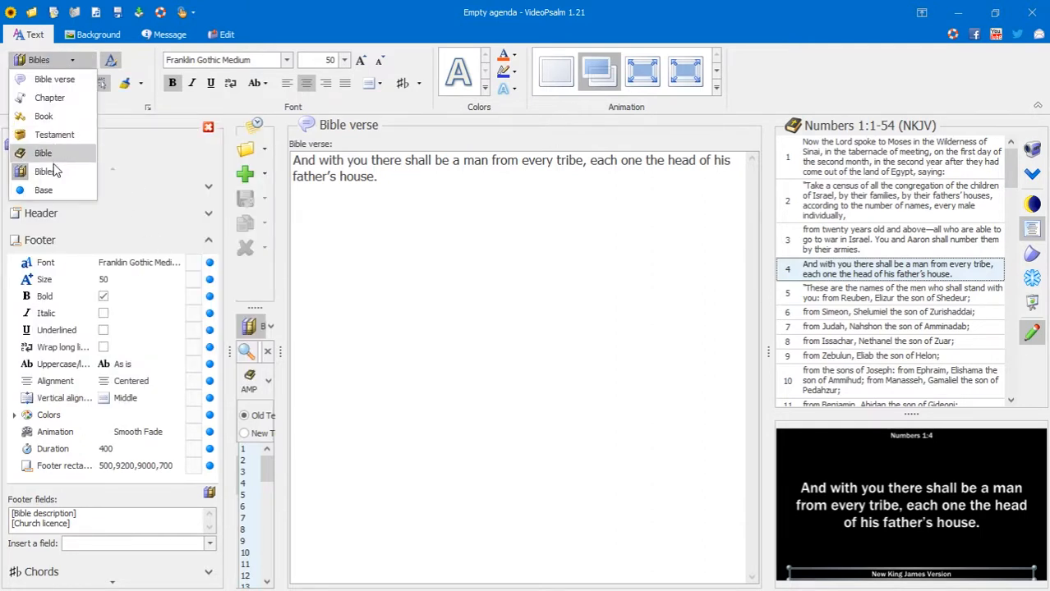
{"action": "left_click", "coordinate": [43, 189]}
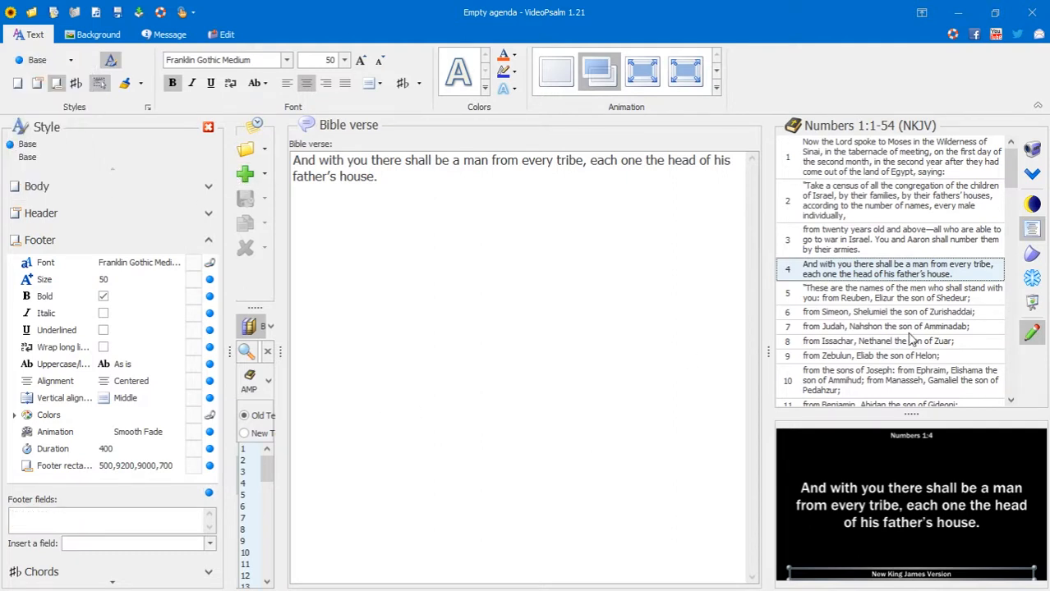
- Select verse 6, show the Background settings at the Base style level, and try to edit the Image setting
{"action": "left_click", "coordinate": [887, 313]}
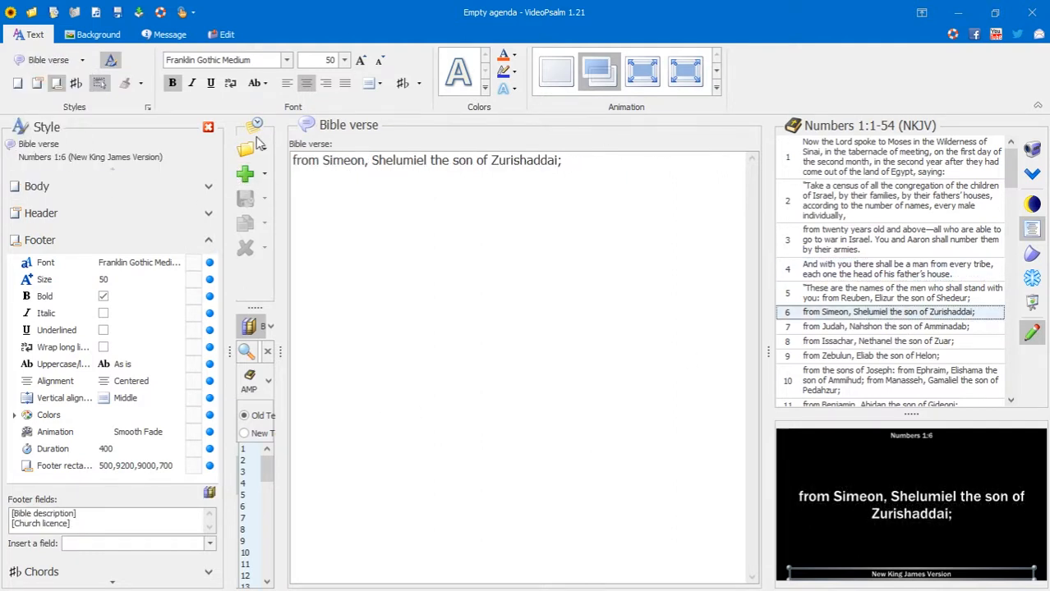
{"action": "left_click", "coordinate": [45, 61]}
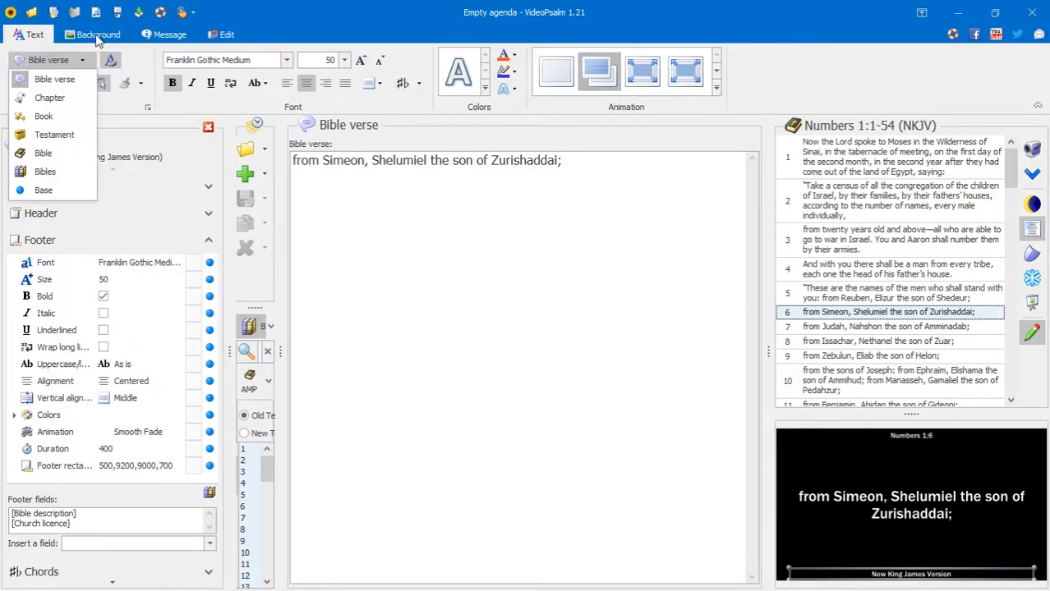
{"action": "left_click", "coordinate": [187, 239]}
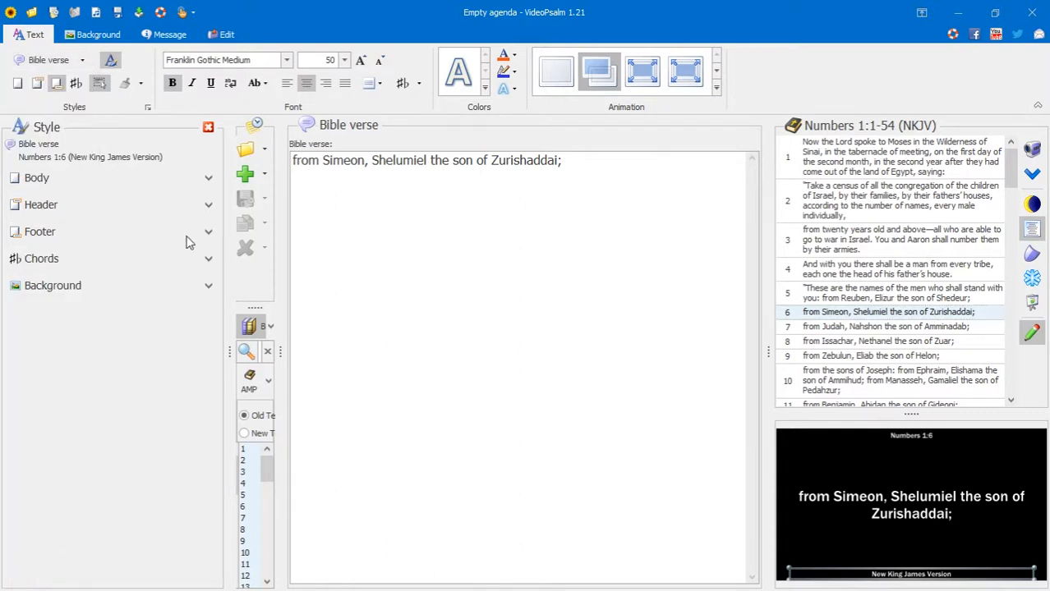
{"action": "left_click", "coordinate": [120, 281]}
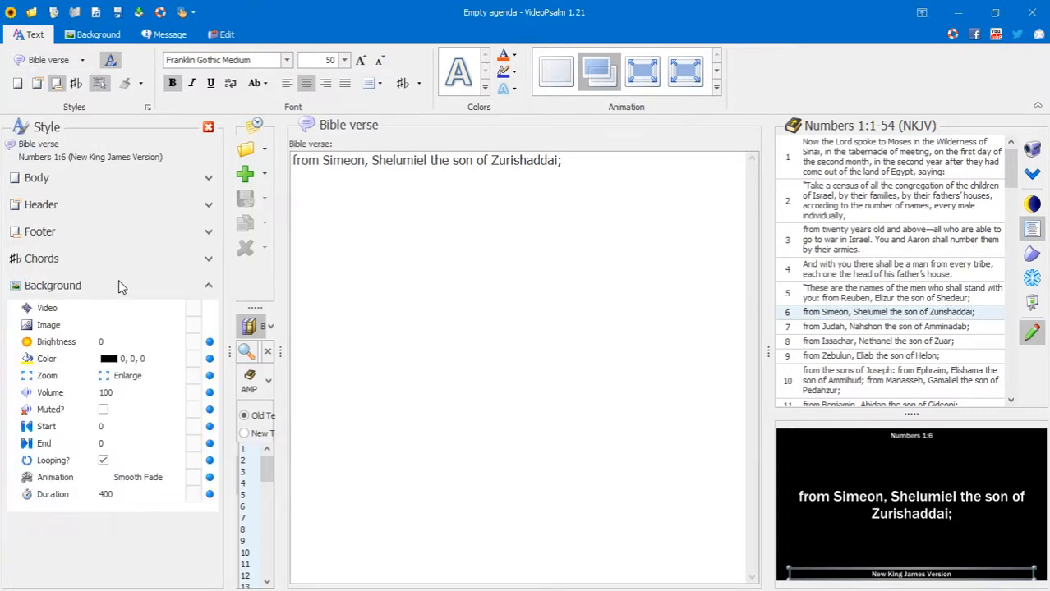
{"action": "left_click", "coordinate": [49, 60]}
{"action": "left_click", "coordinate": [60, 190]}
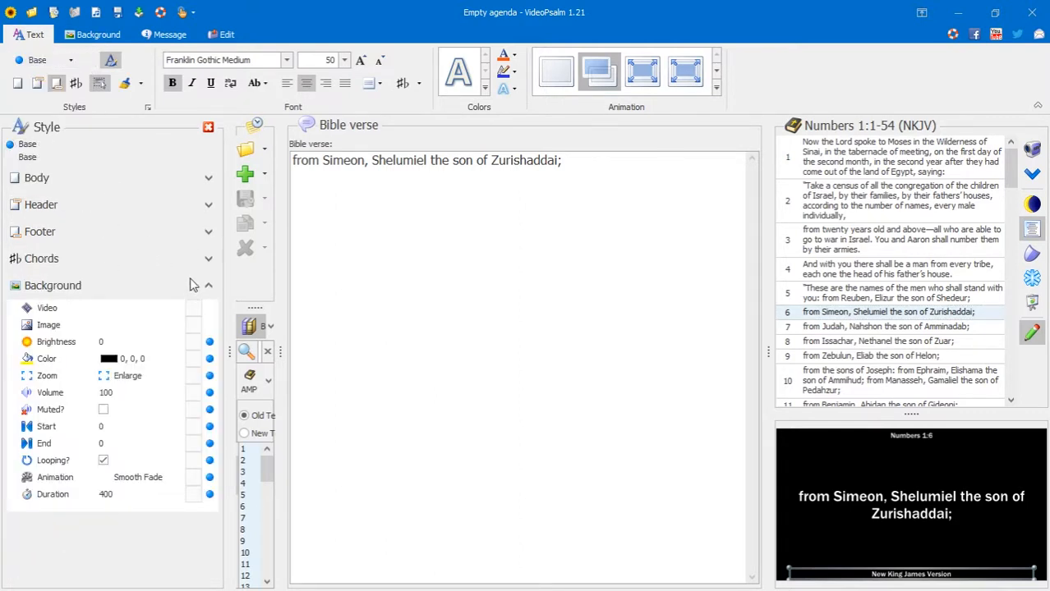
{"action": "left_click", "coordinate": [90, 327]}
{"action": "left_click", "coordinate": [128, 329]}
{"action": "left_click", "coordinate": [65, 327]}
- Close the Style pane and widen the agenda and Bibles area until its full contents fit
{"action": "left_click", "coordinate": [208, 128]}
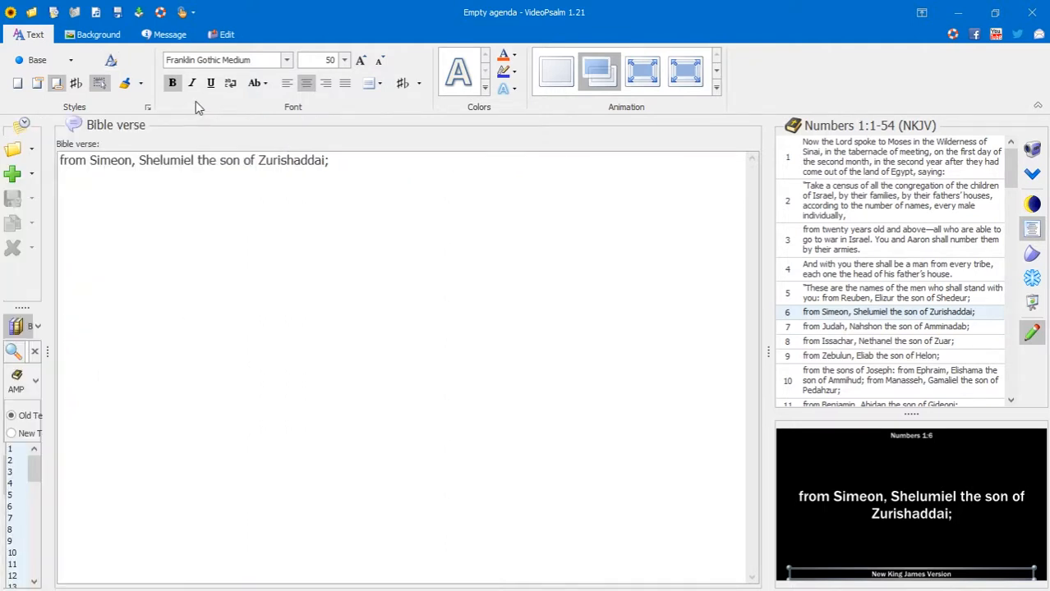
{"action": "left_click_drag", "start_coordinate": [53, 238], "coordinate": [270, 247]}
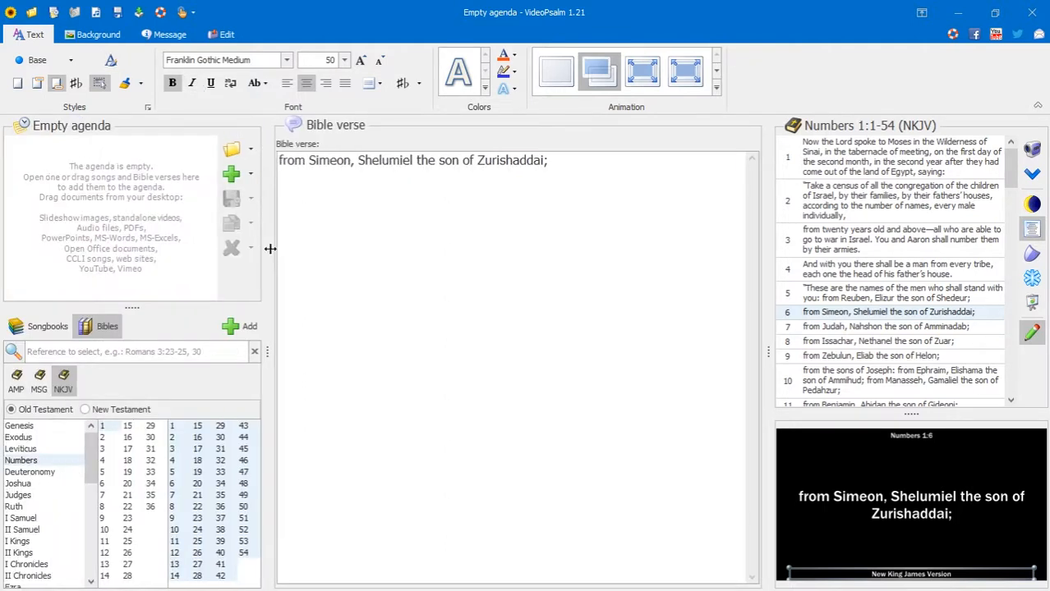
- Try the teal and orange sunset background, and set the dark purple water-drop picture as the Base style's background image
{"action": "left_click", "coordinate": [97, 34]}
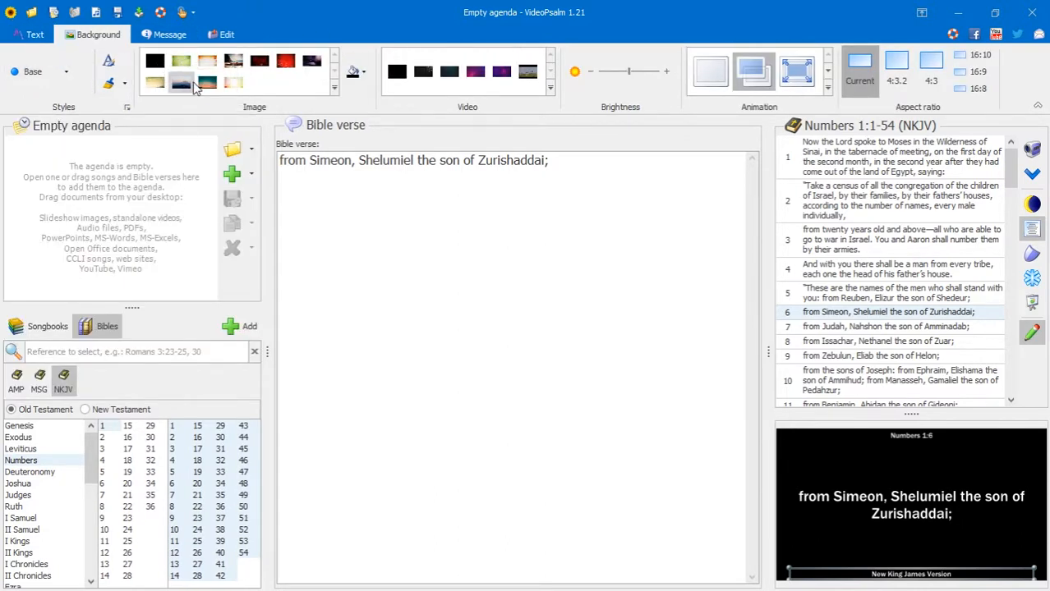
{"action": "mouse_move", "coordinate": [201, 81]}
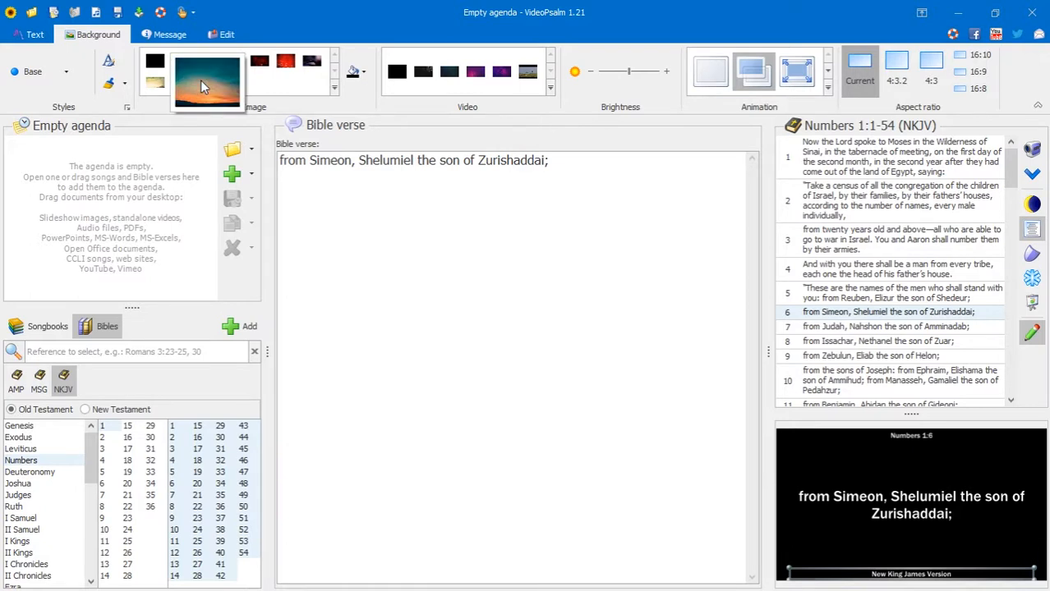
{"action": "left_click", "coordinate": [201, 80]}
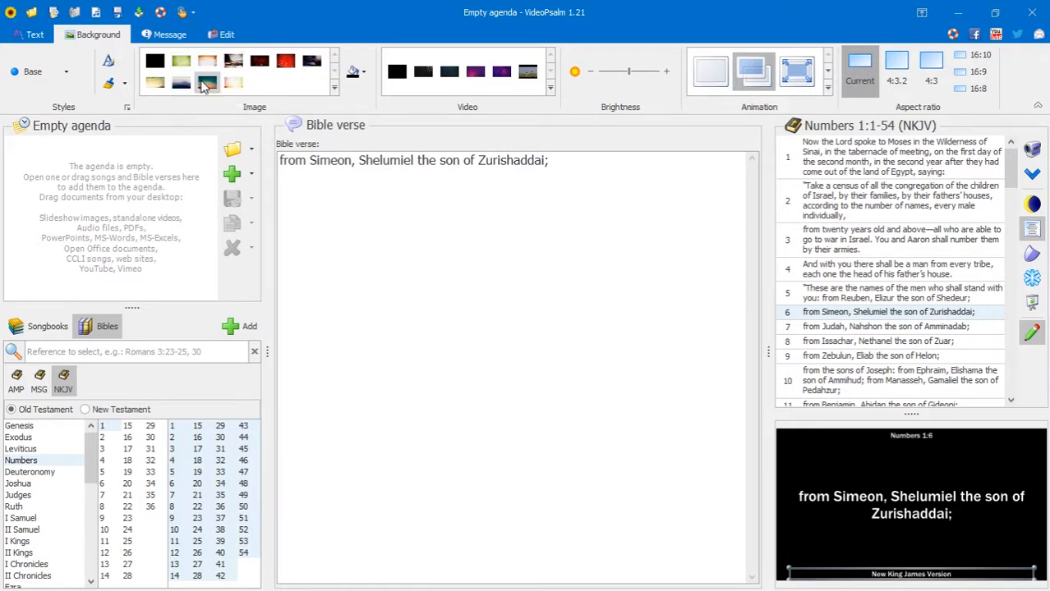
{"action": "left_click", "coordinate": [314, 64]}
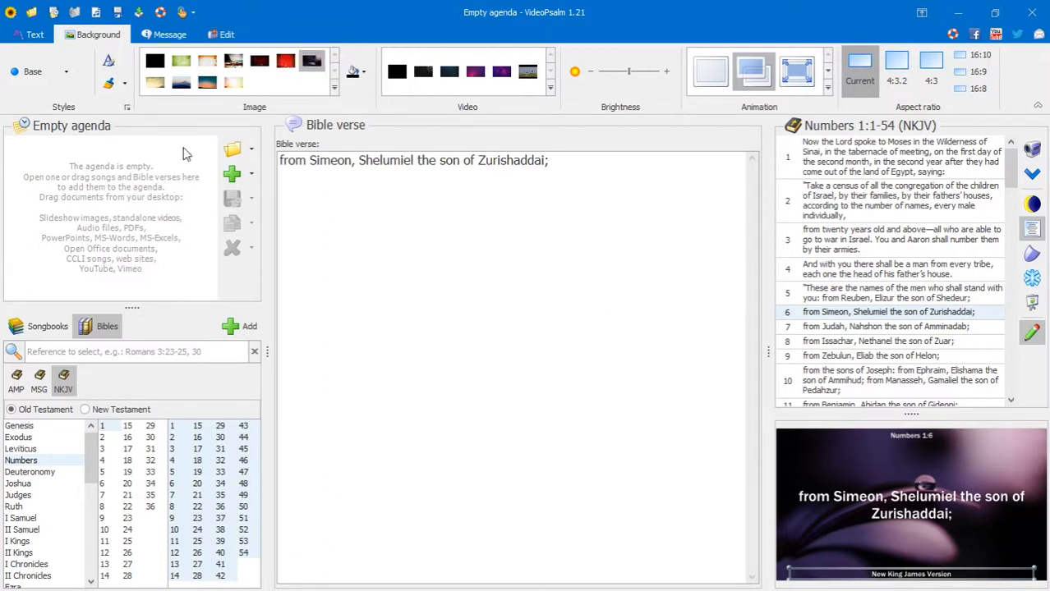
- Hide the footer rectangle's outline in the slide preview and return to the background options
{"action": "left_click", "coordinate": [33, 34]}
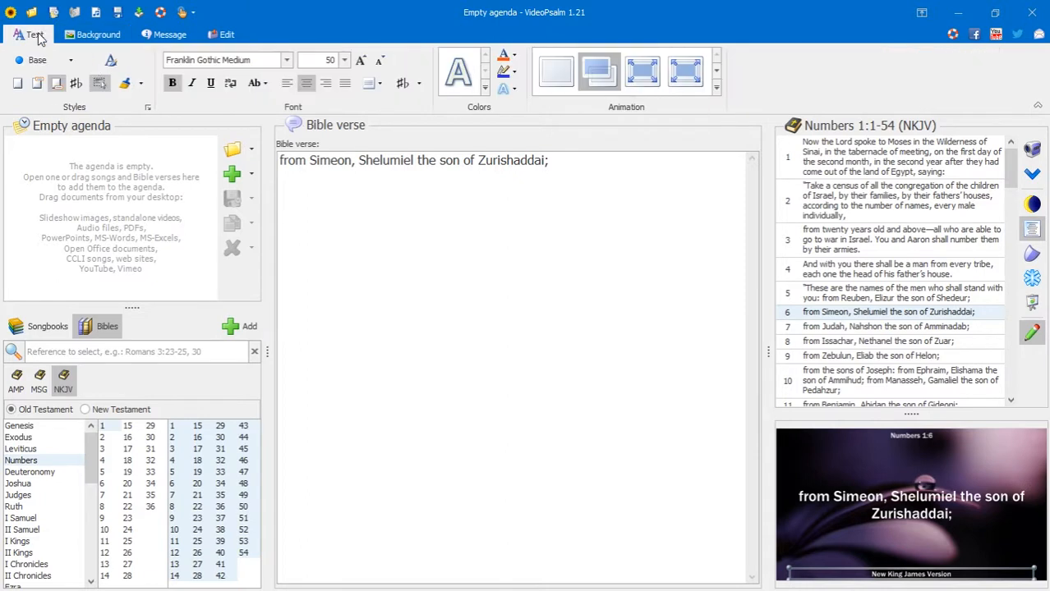
{"action": "left_click", "coordinate": [100, 84]}
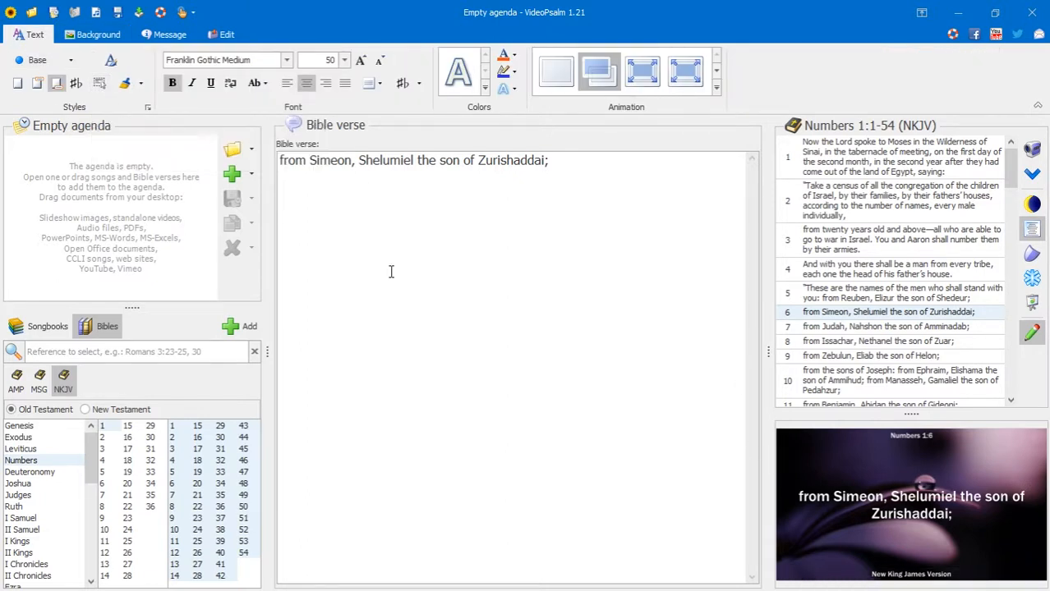
{"action": "left_click", "coordinate": [98, 35]}
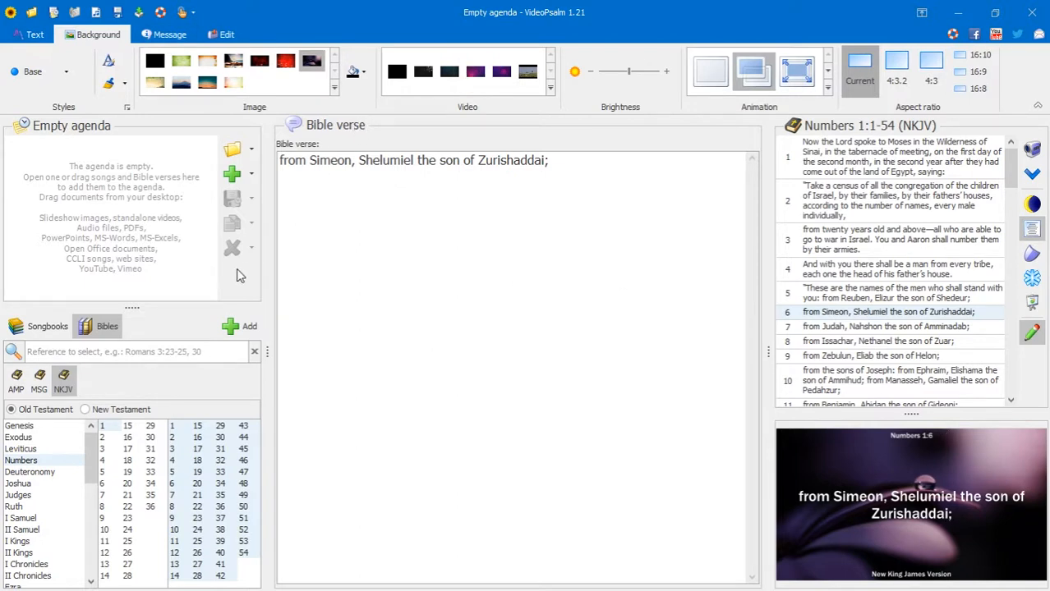
- Show the songbooks, consult the hierarchical styles diagram on the VideoPsalm web page, and return to VideoPsalm
{"action": "left_click", "coordinate": [41, 327]}
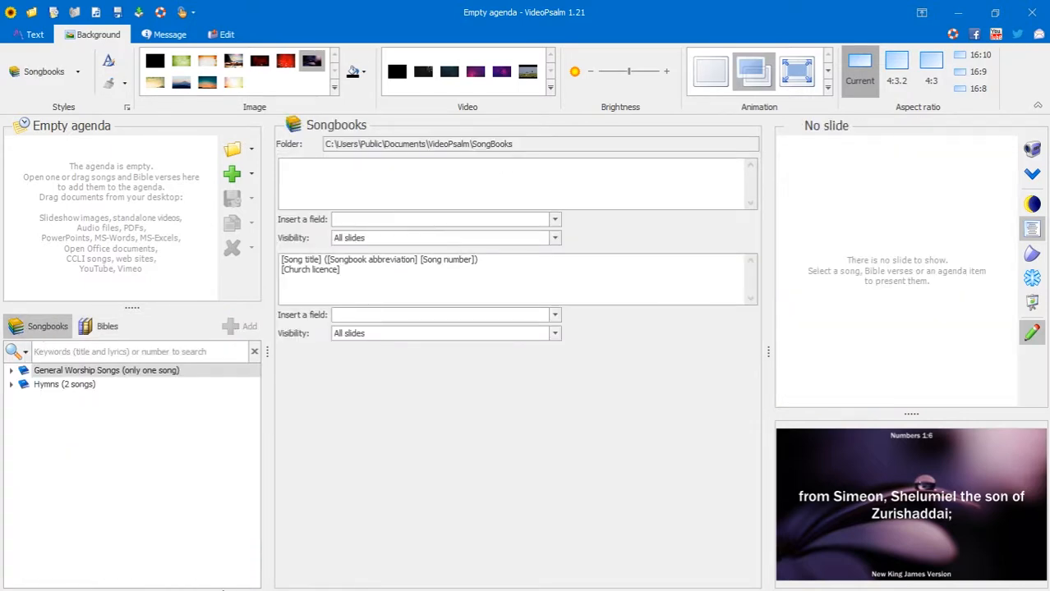
{"action": "key", "text": "super"}
{"action": "left_click", "coordinate": [297, 583]}
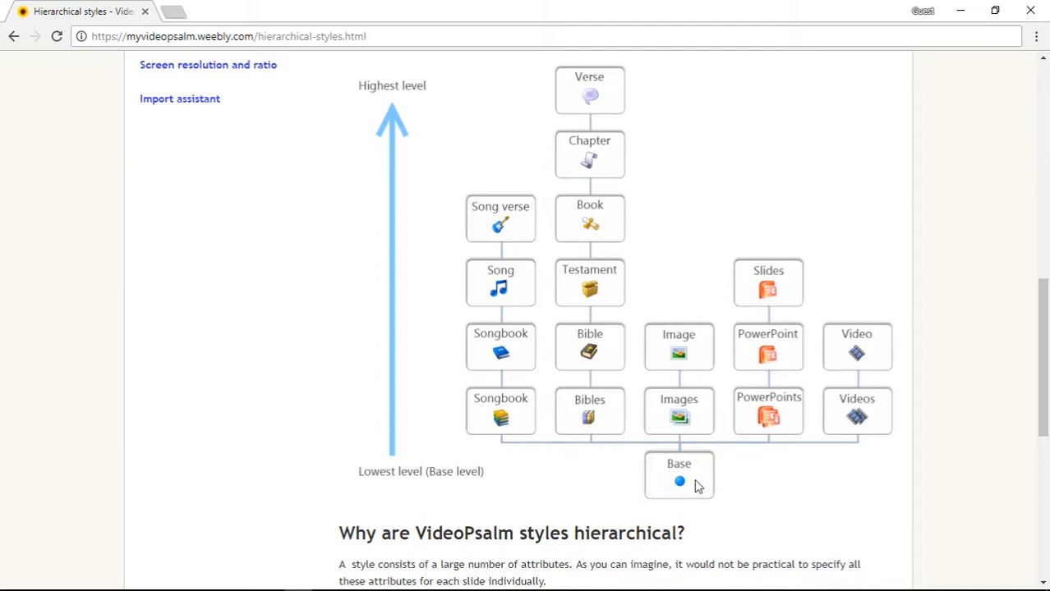
{"action": "left_click", "coordinate": [960, 11]}
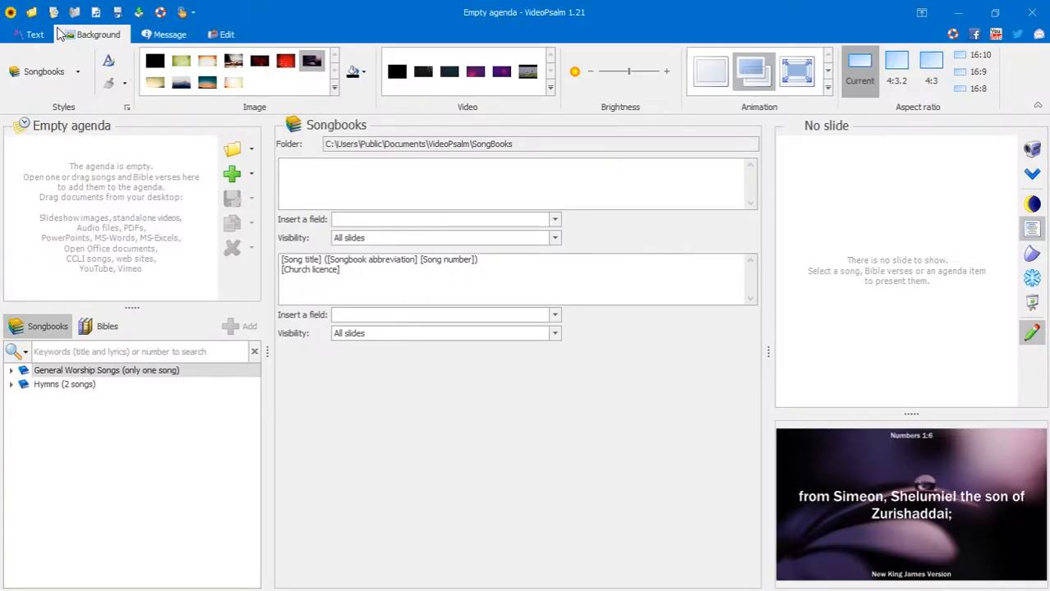
- Choose the Songbooks style level and set the pink and purple starry video as its background
{"action": "left_click", "coordinate": [33, 34]}
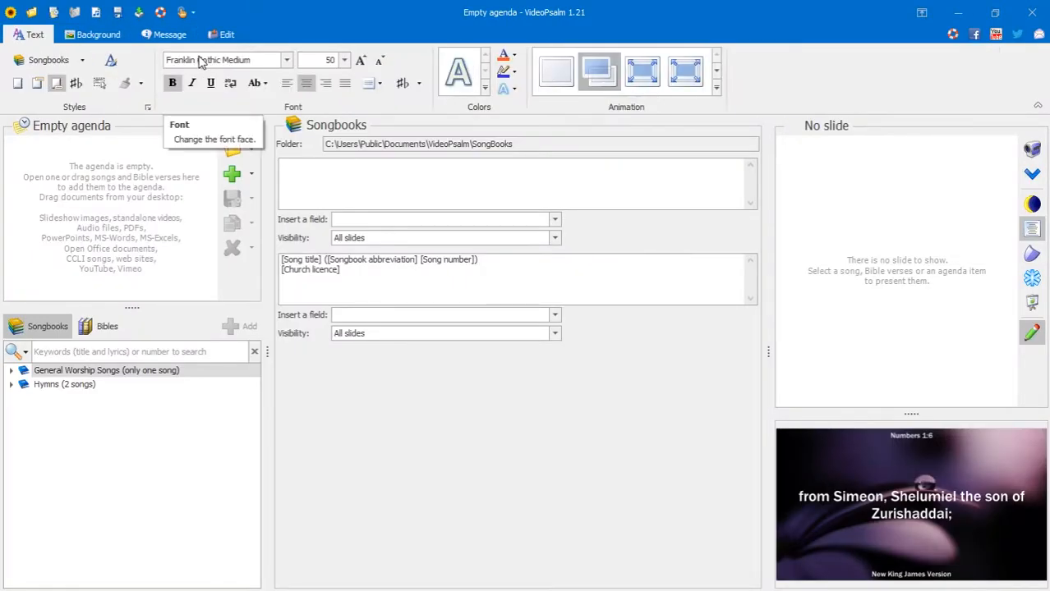
{"action": "left_click", "coordinate": [81, 59]}
{"action": "left_click", "coordinate": [84, 80]}
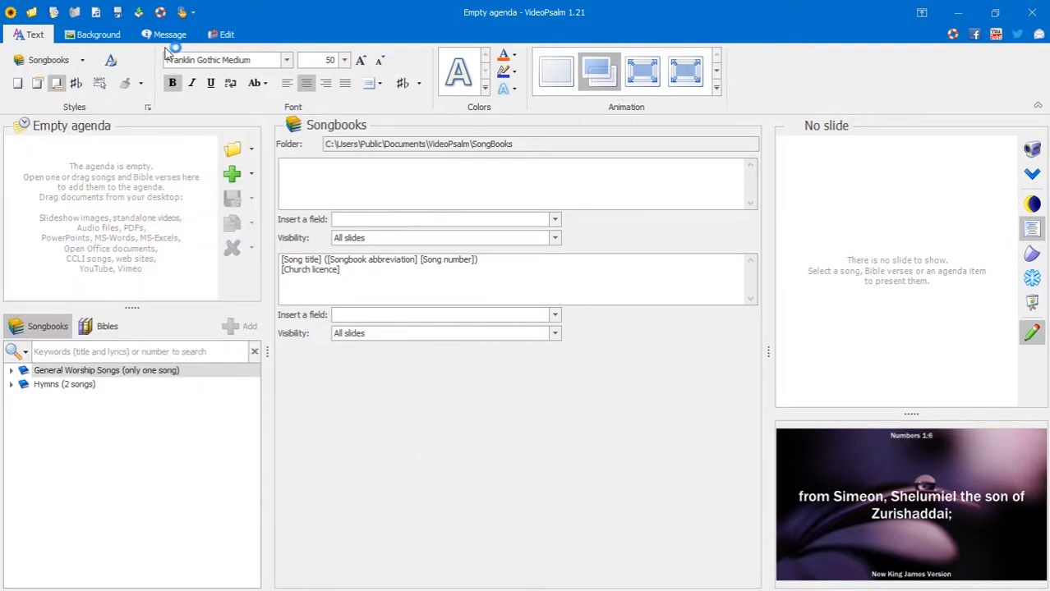
{"action": "left_click", "coordinate": [95, 34]}
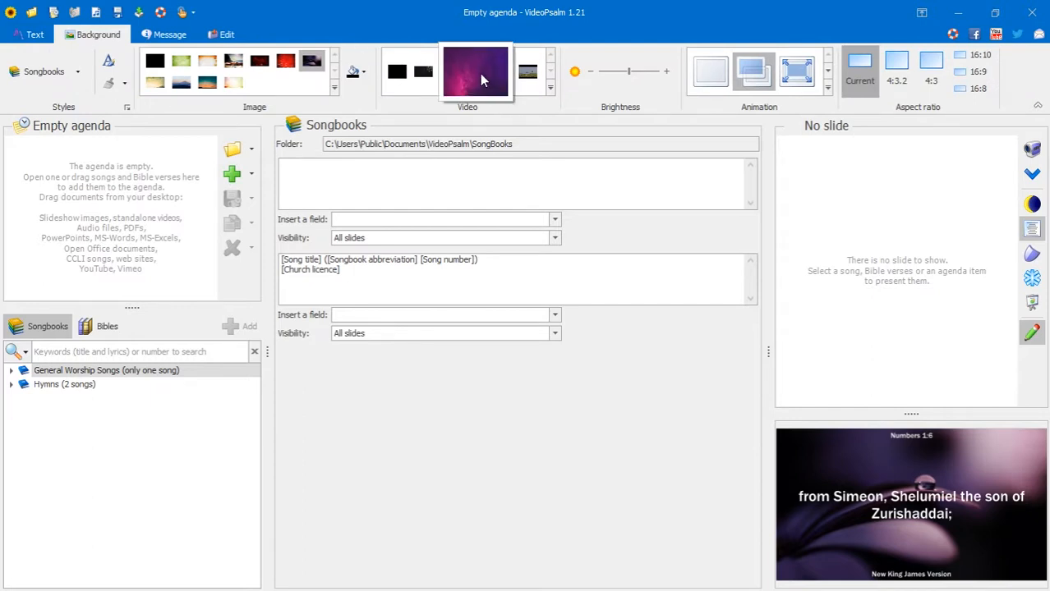
{"action": "left_click", "coordinate": [479, 73]}
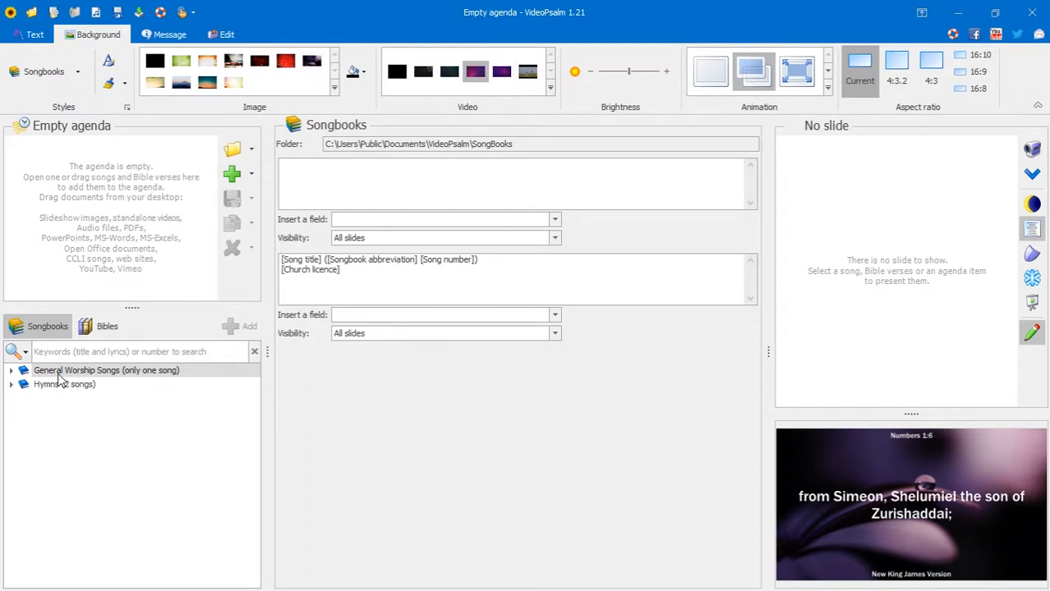
- Expand the General Worship Songs songbook and preview verse 4 of "At the cross"
{"action": "left_click", "coordinate": [60, 373]}
{"action": "left_click", "coordinate": [11, 371]}
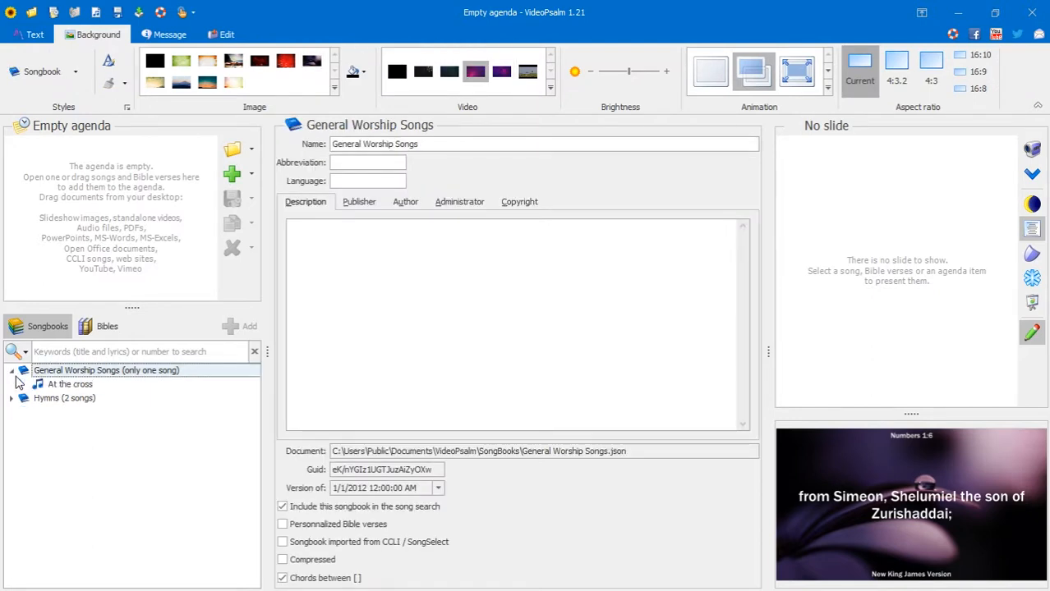
{"action": "left_click", "coordinate": [74, 385]}
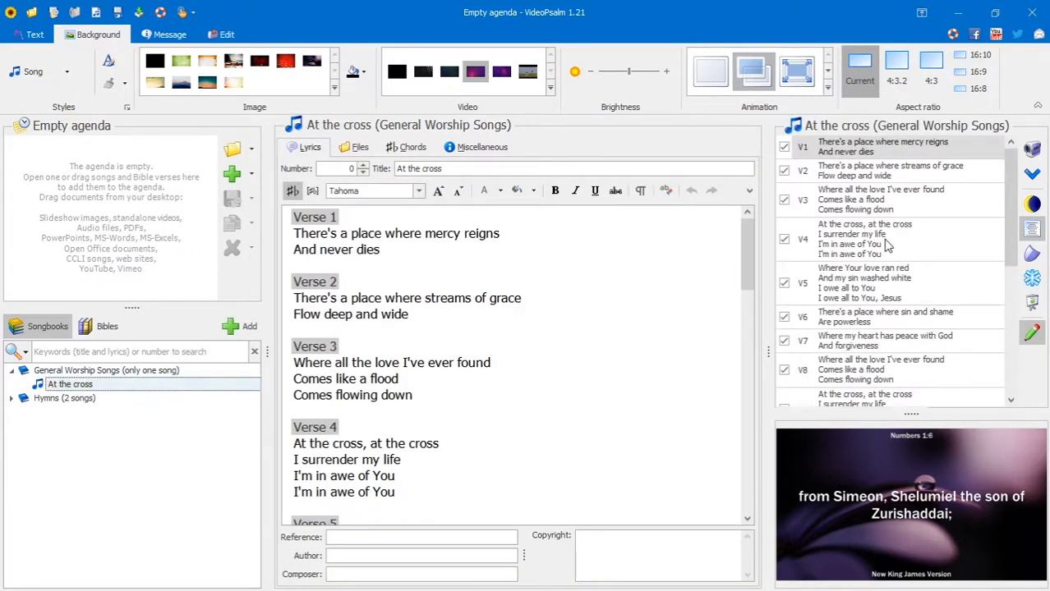
{"action": "left_click", "coordinate": [885, 245]}
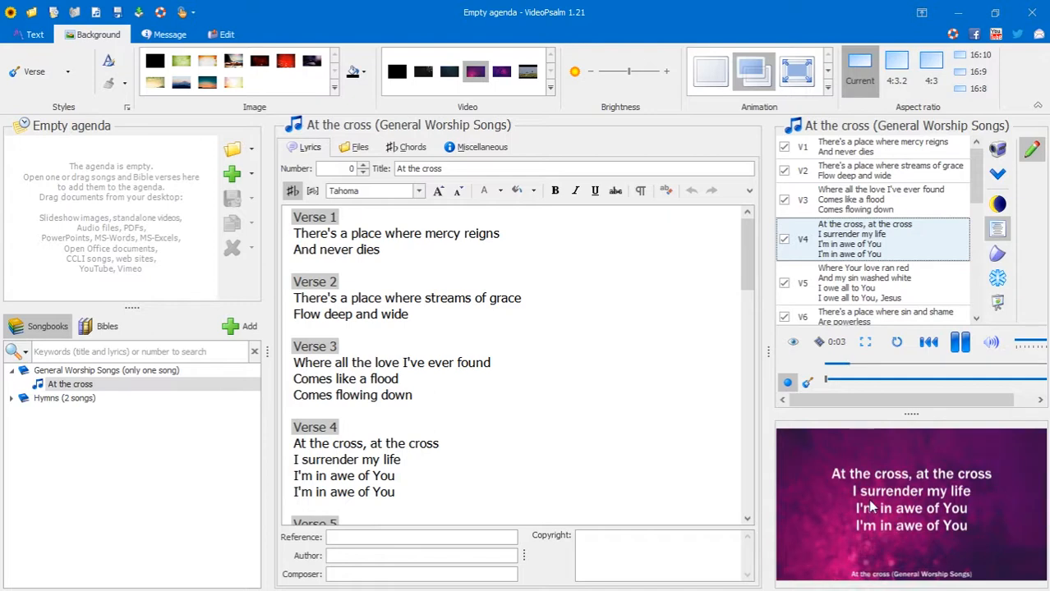
- Return to the Bibles and preview Leviticus 1:4 from the NKJV
{"action": "left_click", "coordinate": [97, 326]}
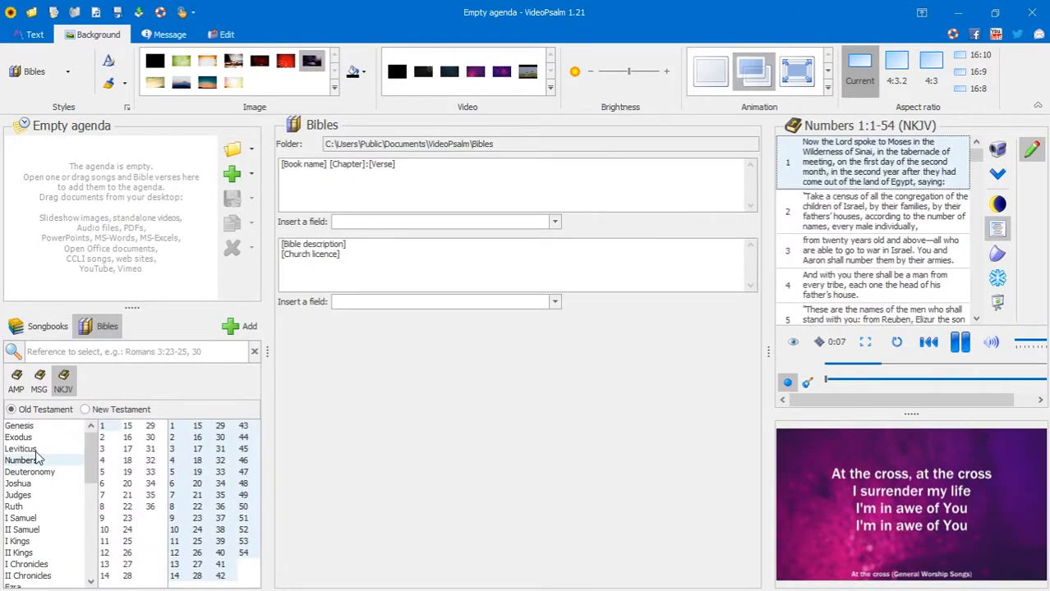
{"action": "left_click", "coordinate": [38, 449]}
{"action": "left_click", "coordinate": [850, 283]}
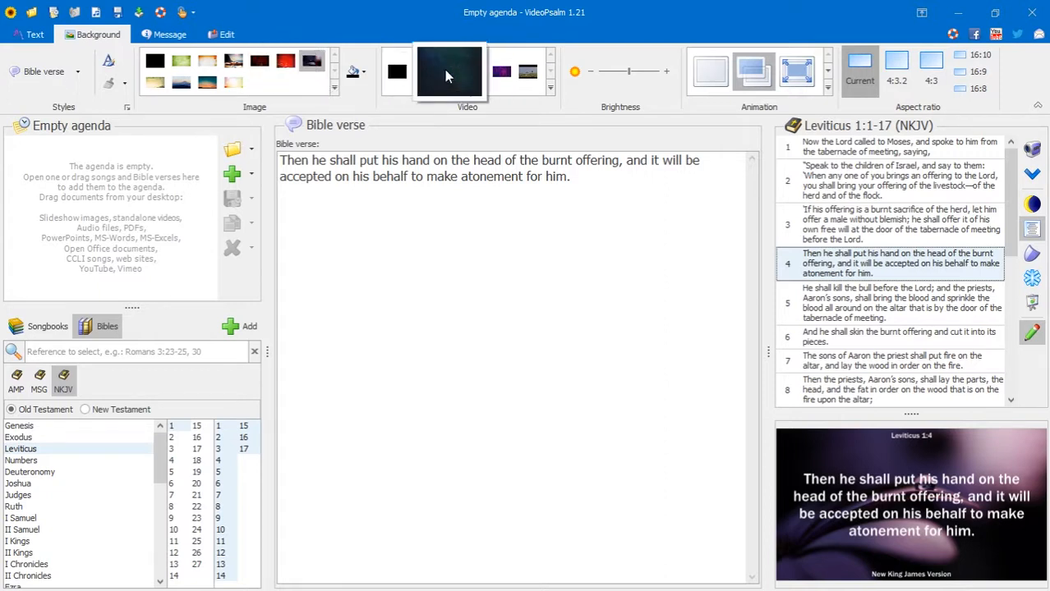
- Switch to the Bibles style level and set the dark teal video as its background
{"action": "left_click", "coordinate": [45, 71]}
{"action": "left_click", "coordinate": [39, 181]}
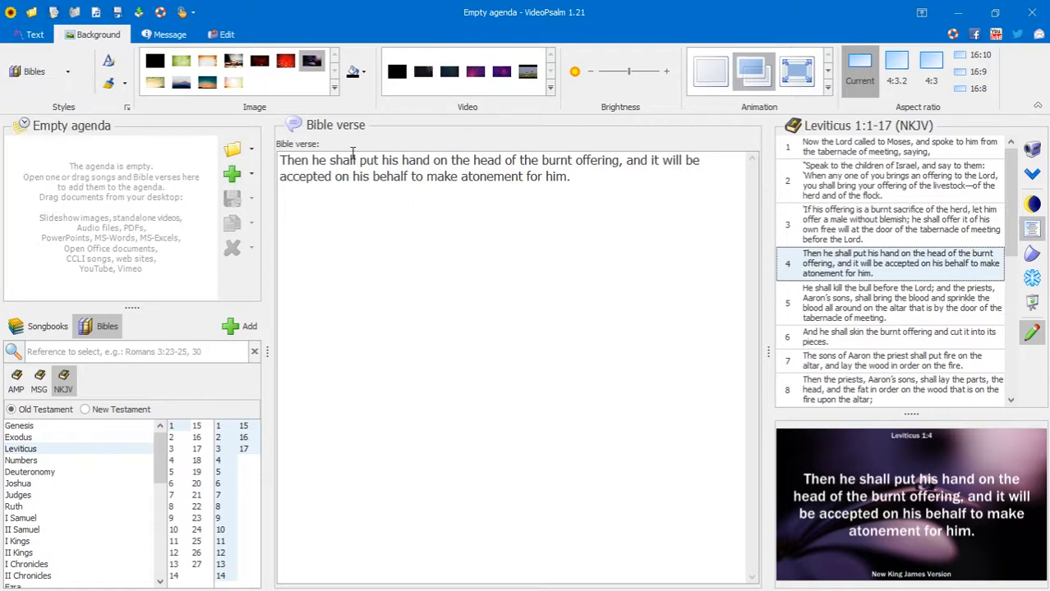
{"action": "left_click", "coordinate": [443, 72]}
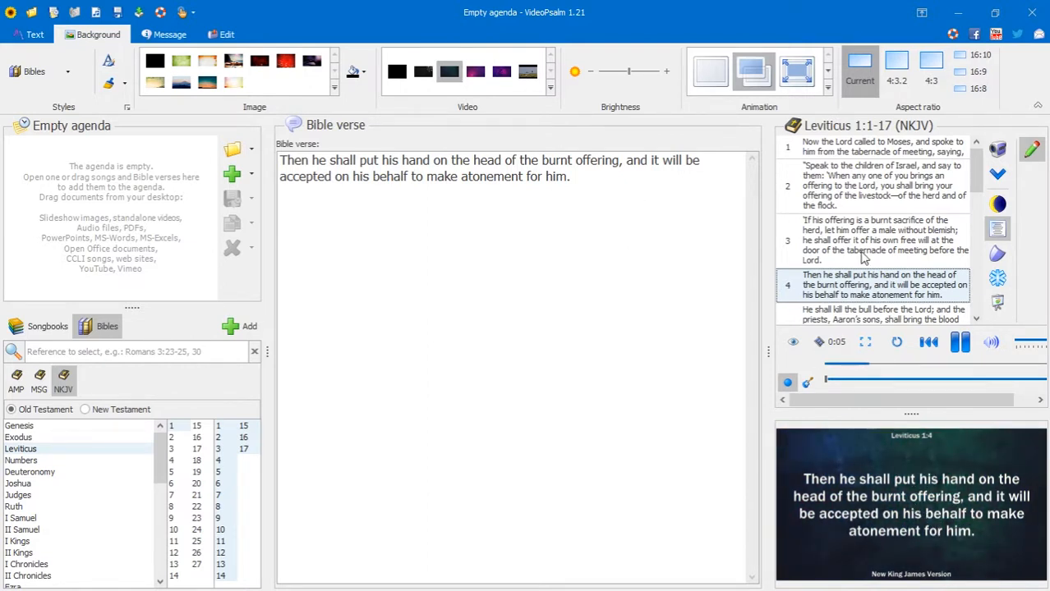
- Show the text formatting options and preview other verses of Leviticus 1, including verses 3 and 2, ending on verse 5
{"action": "left_click", "coordinate": [34, 34]}
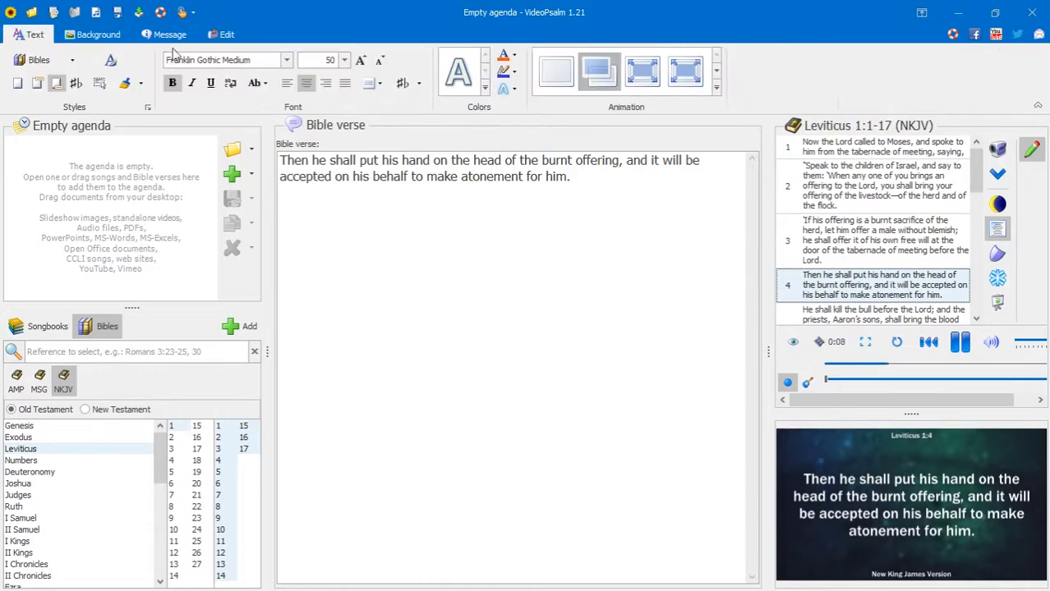
{"action": "left_click", "coordinate": [873, 233]}
{"action": "left_click", "coordinate": [893, 207]}
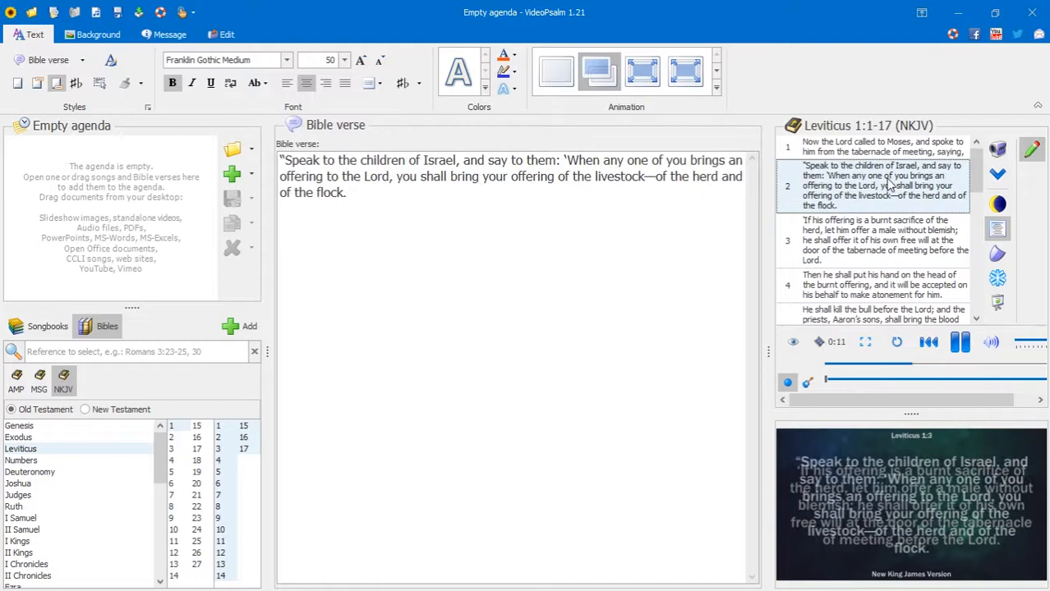
{"action": "left_click", "coordinate": [900, 289]}
{"action": "left_click", "coordinate": [911, 306]}
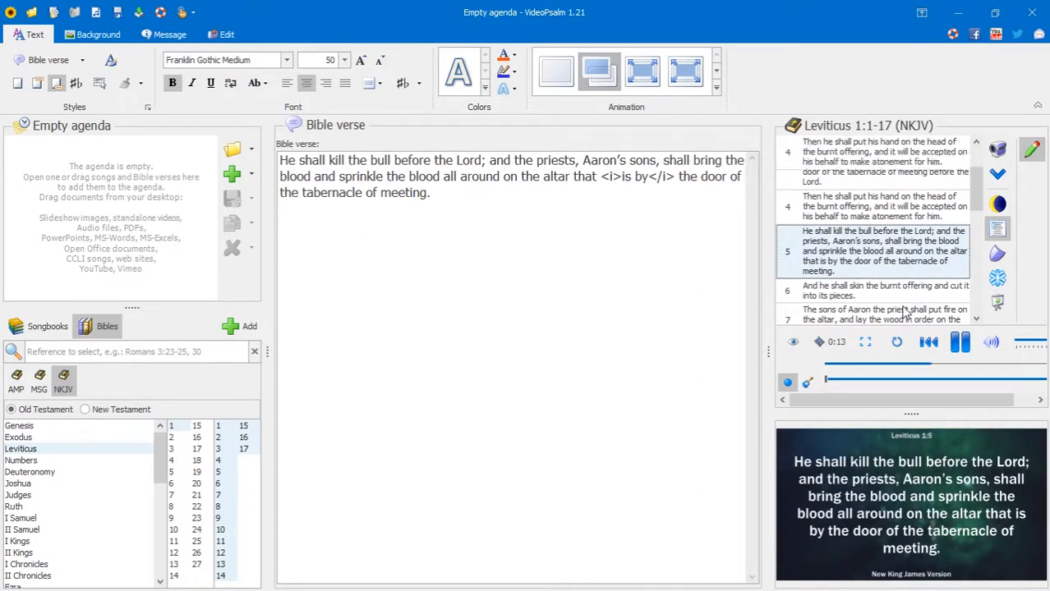